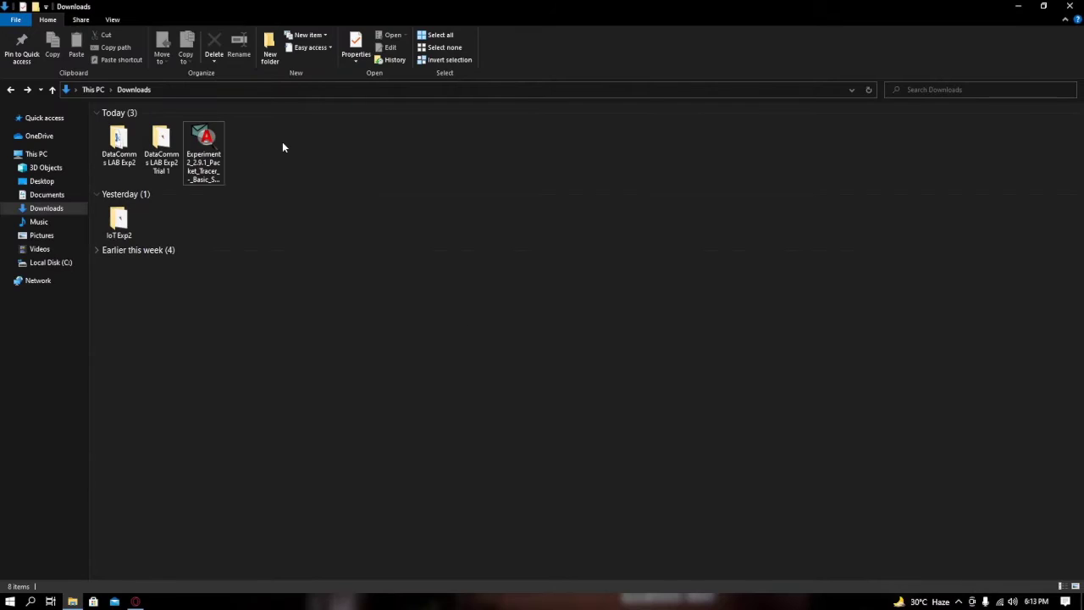
Open the Experiment2 .pka activity from the Downloads folder in Packet Tracer
{"action": "left_click", "coordinate": [203, 142]}
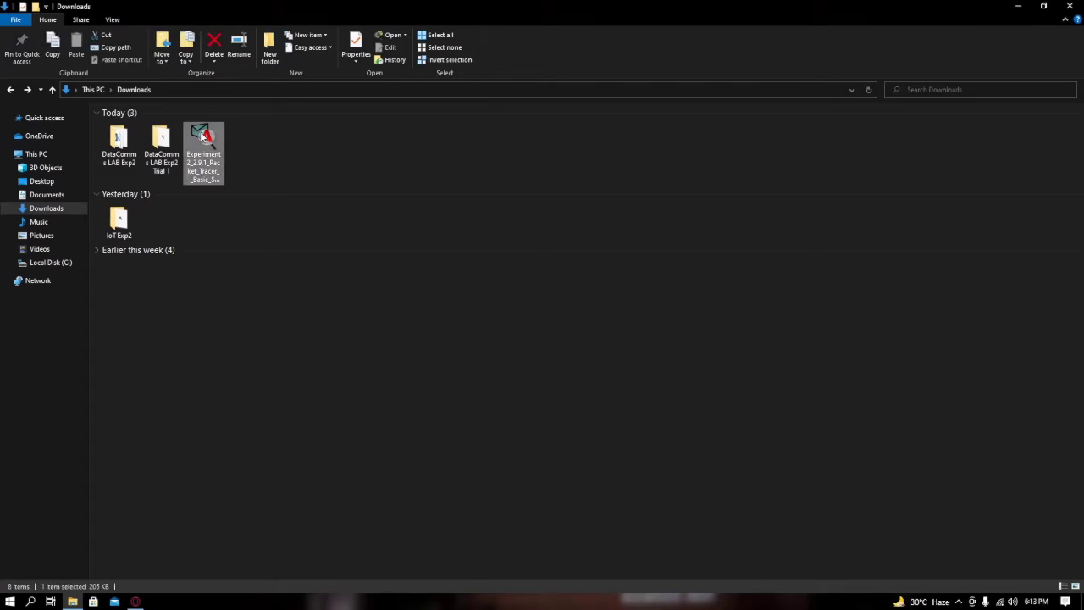
{"action": "double_click", "coordinate": [203, 144]}
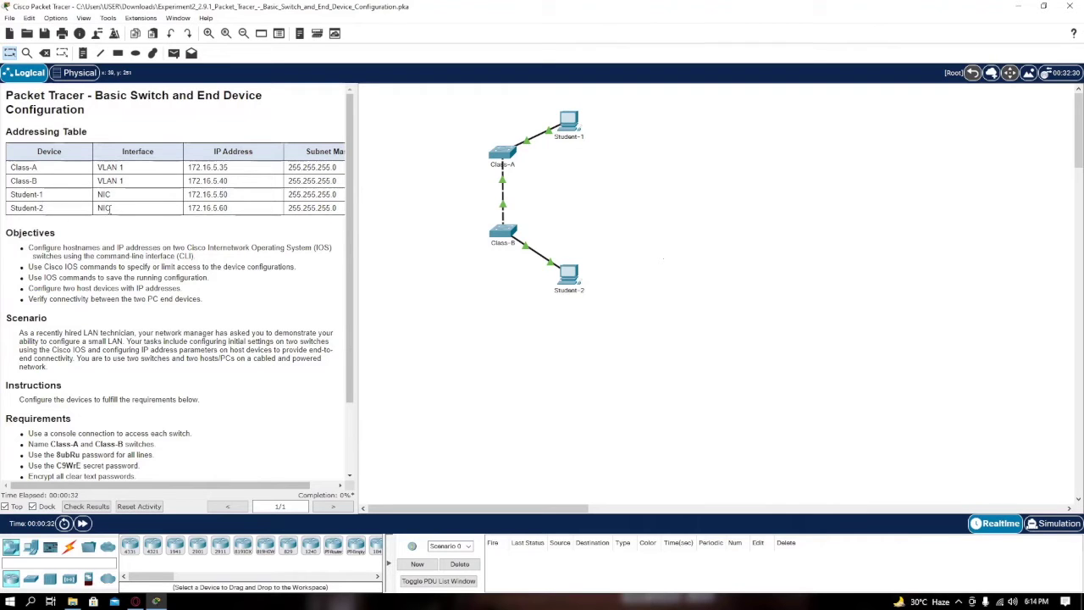
{"action": "left_click", "coordinate": [502, 155]}
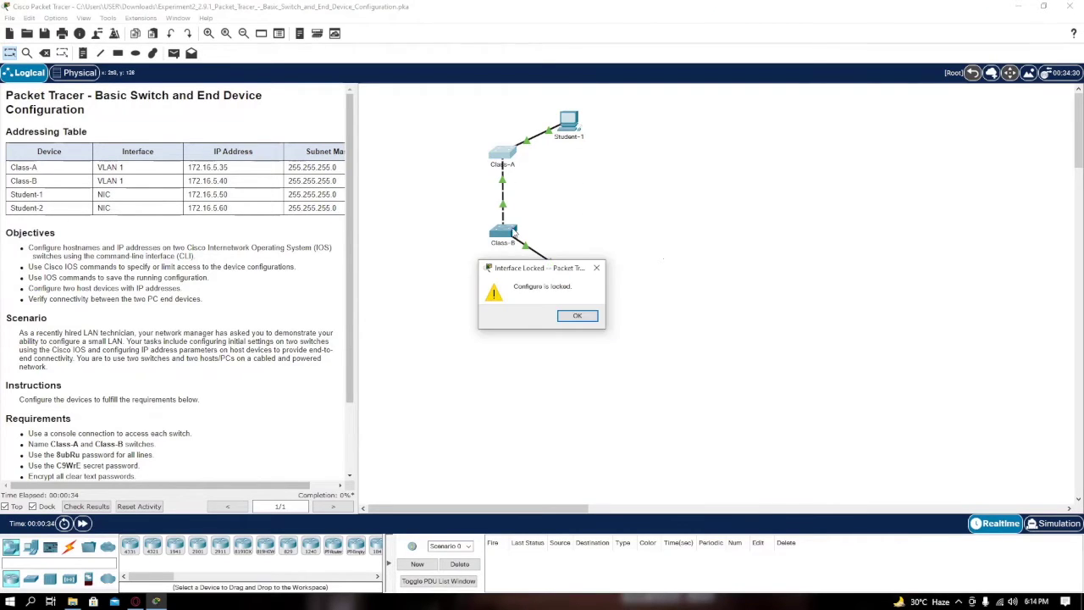
{"action": "key", "text": "Return"}
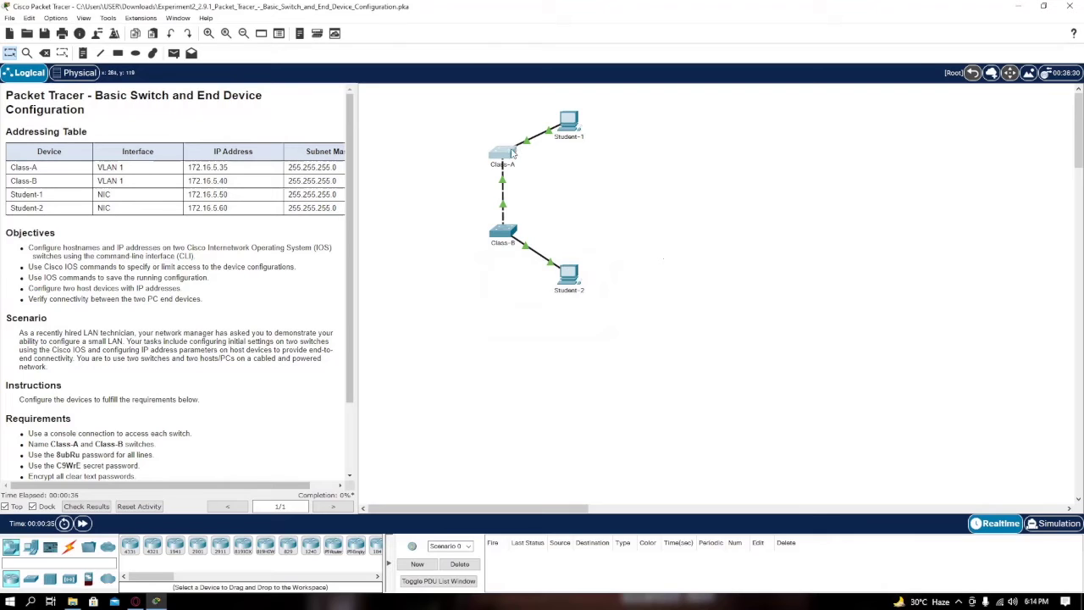
{"action": "left_click", "coordinate": [625, 164]}
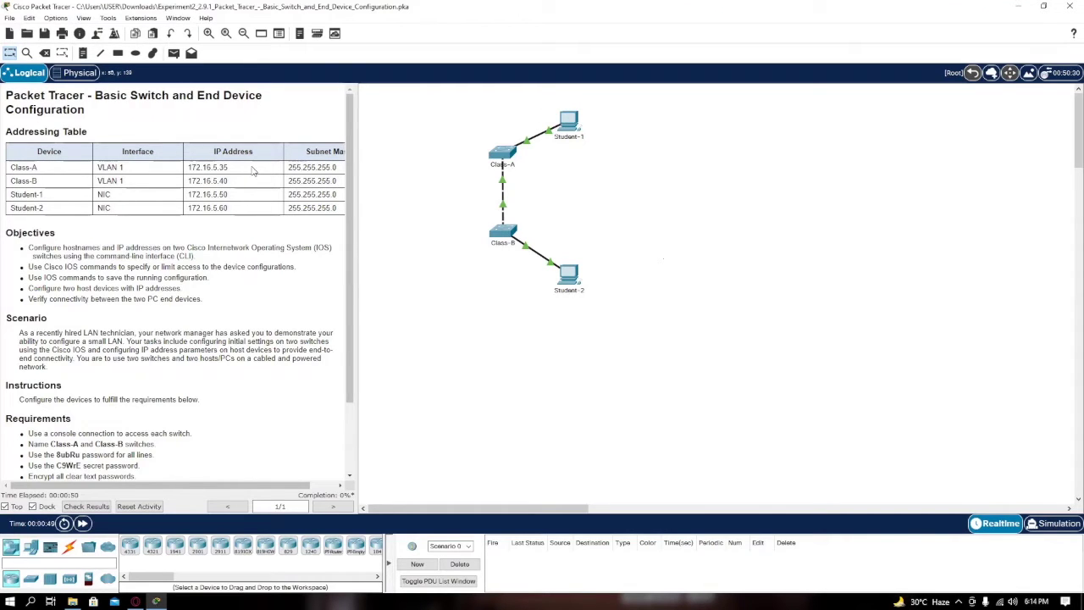
{"action": "left_click_drag", "start_coordinate": [278, 486], "coordinate": [253, 493]}
Scroll the instructions panel down to the Requirements list and the Note
{"action": "scroll", "coordinate": [349, 387], "scroll_direction": "down", "scroll_amount": 1}
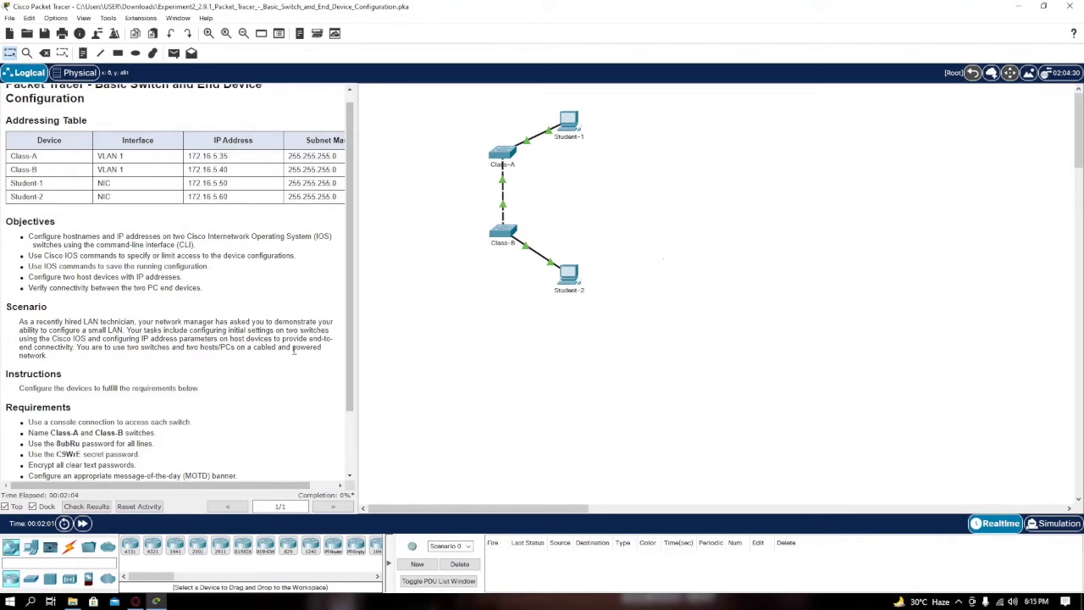
{"action": "scroll", "coordinate": [101, 404], "scroll_direction": "down", "scroll_amount": 2}
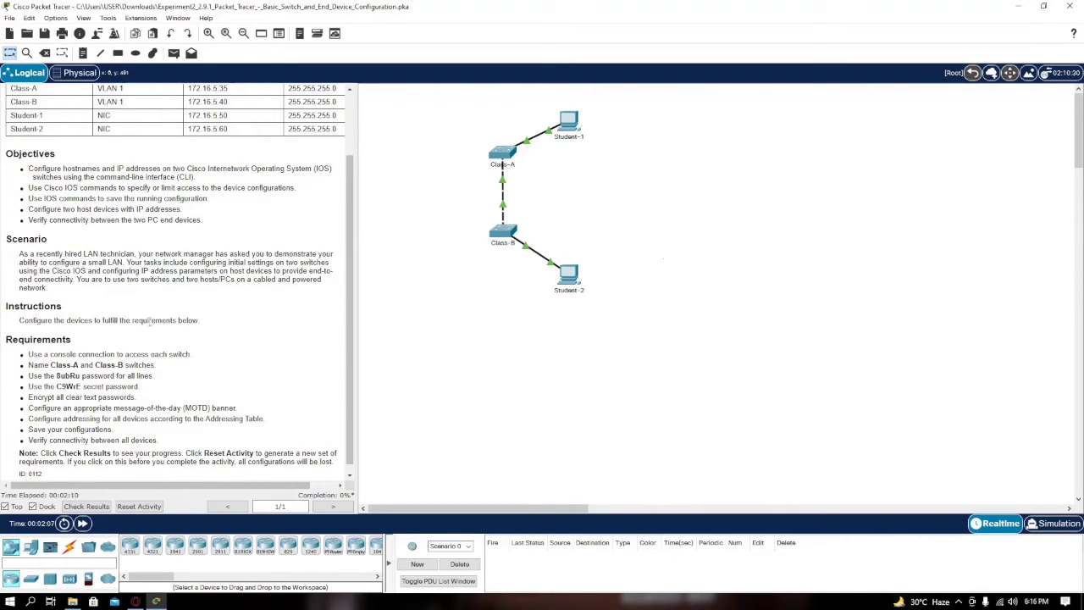
{"action": "scroll", "coordinate": [115, 383], "scroll_direction": "down", "scroll_amount": 1}
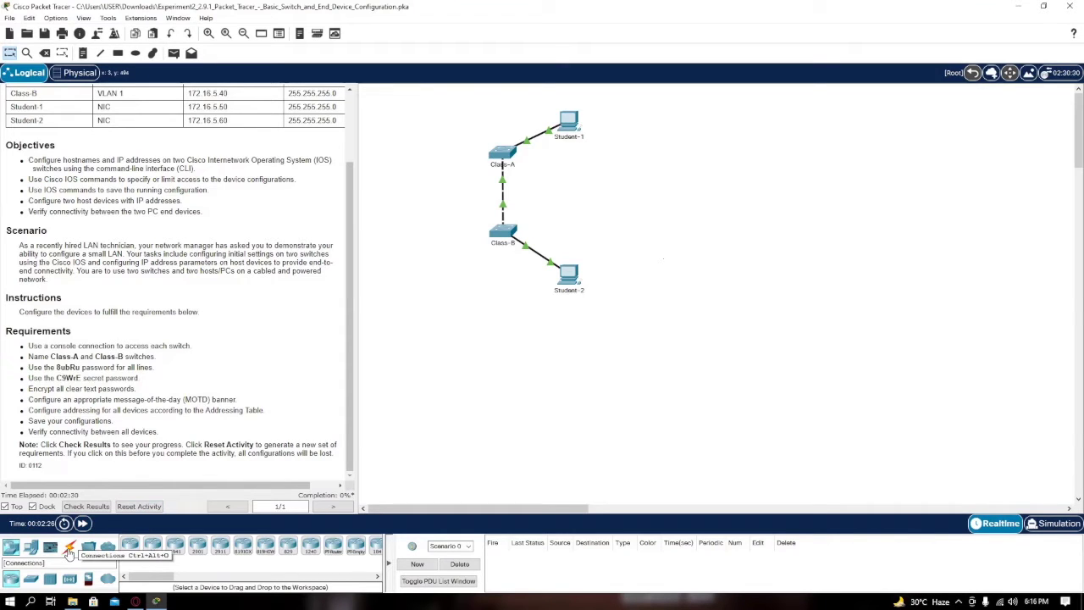
Connect a console cable from Class-A's Console port to Student-1's RS 232 port
{"action": "left_click", "coordinate": [69, 550]}
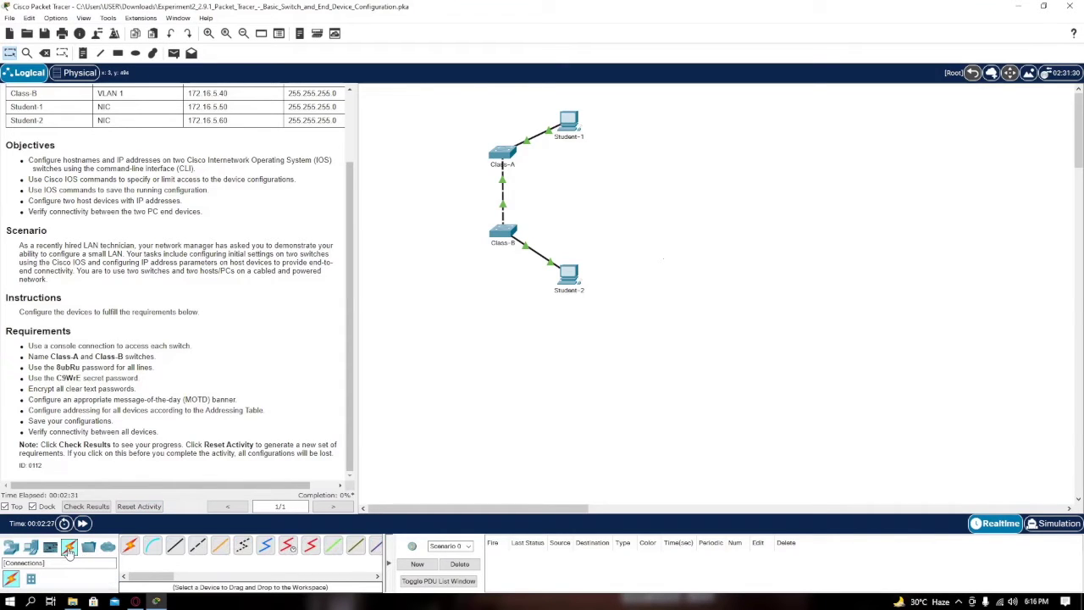
{"action": "left_click", "coordinate": [153, 551]}
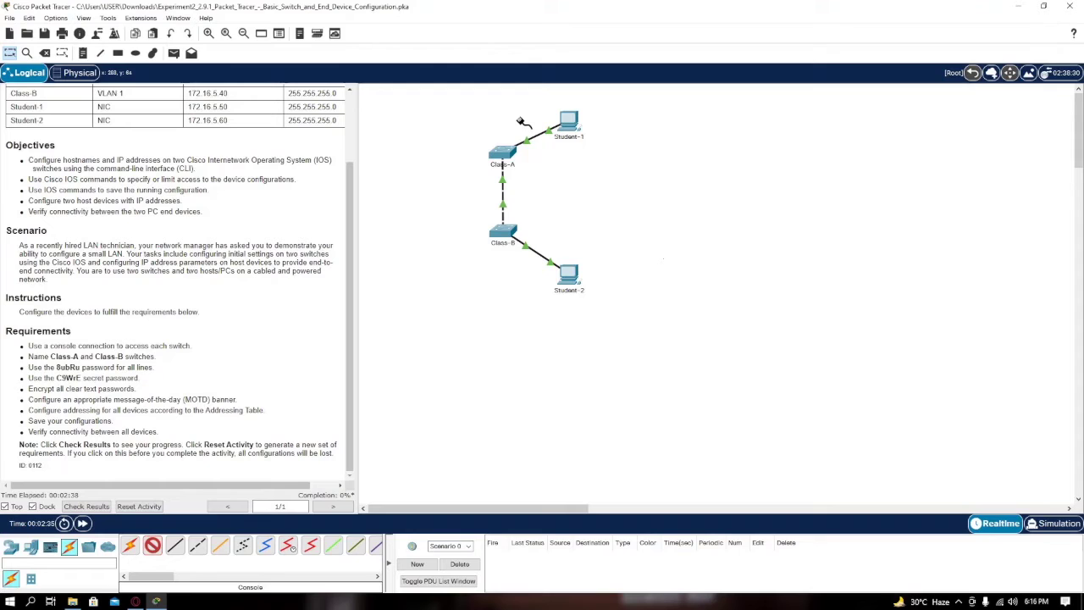
{"action": "left_click", "coordinate": [501, 154]}
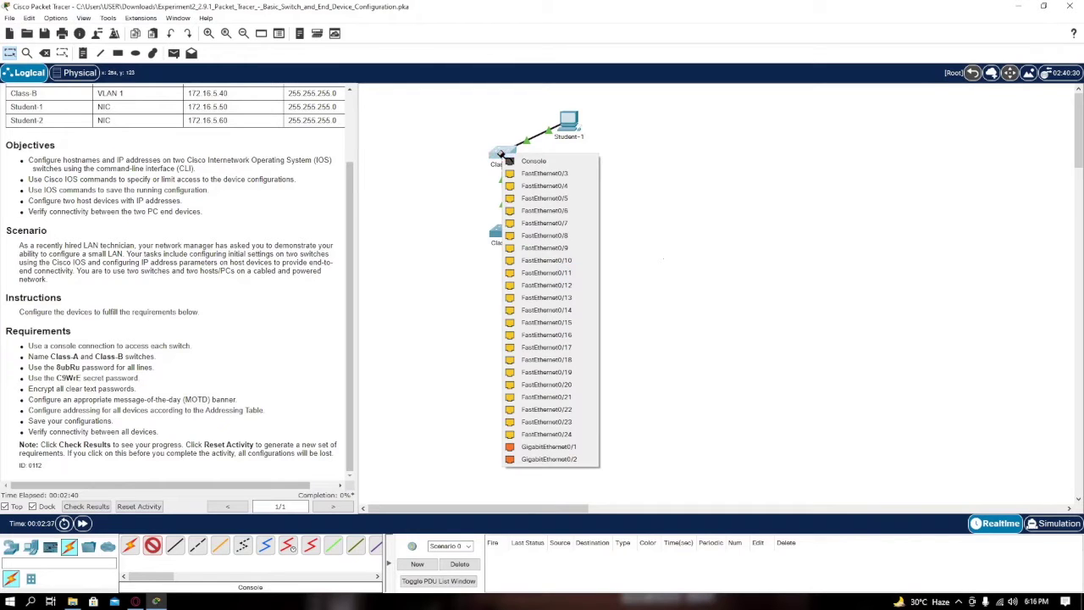
{"action": "left_click", "coordinate": [534, 162]}
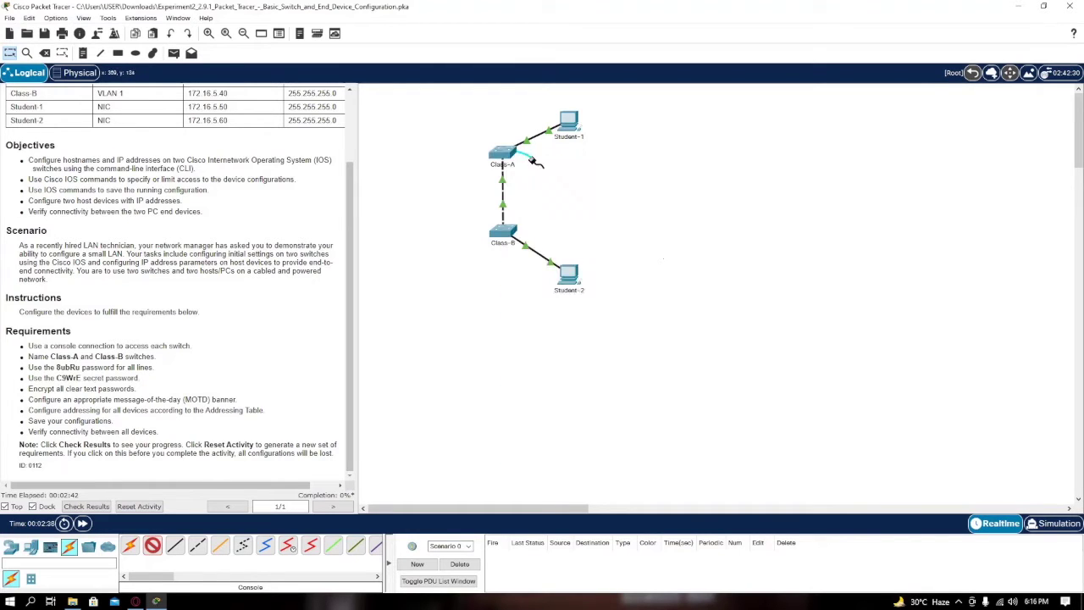
{"action": "left_click", "coordinate": [569, 121]}
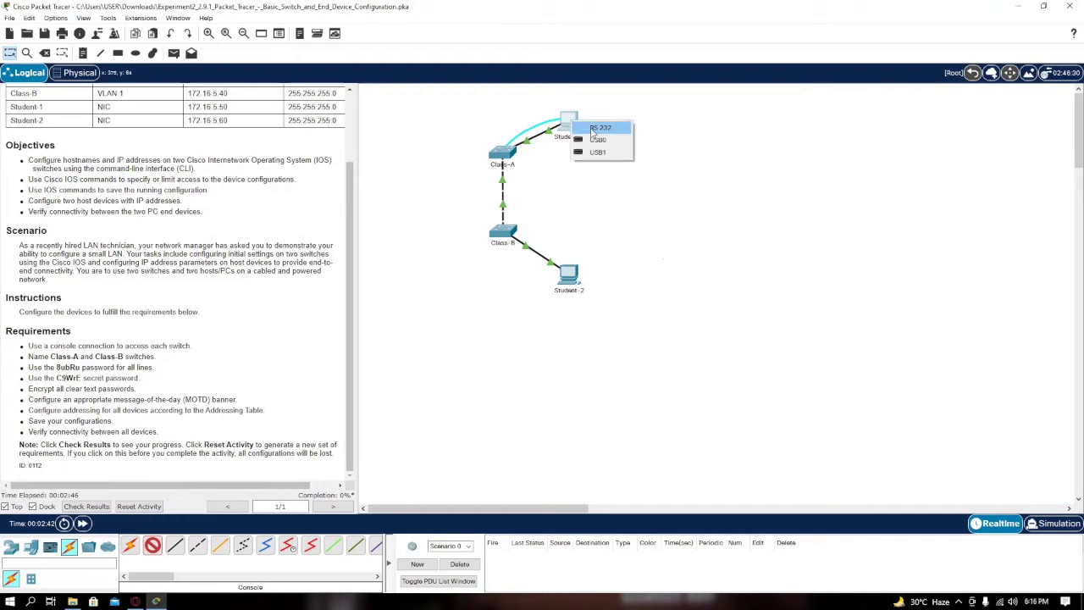
{"action": "left_click", "coordinate": [601, 128]}
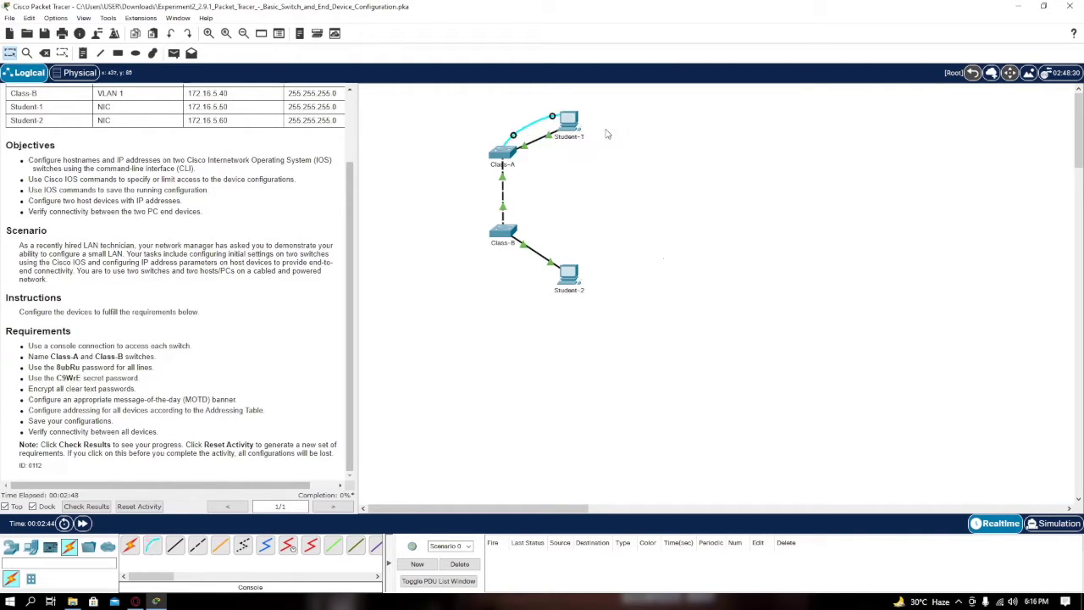
Connect a second console cable from Class-B's Console port to Student-2's RS 232 port
{"action": "left_click", "coordinate": [154, 549]}
{"action": "left_click", "coordinate": [506, 233]}
{"action": "left_click", "coordinate": [521, 240]}
{"action": "left_click", "coordinate": [571, 276]}
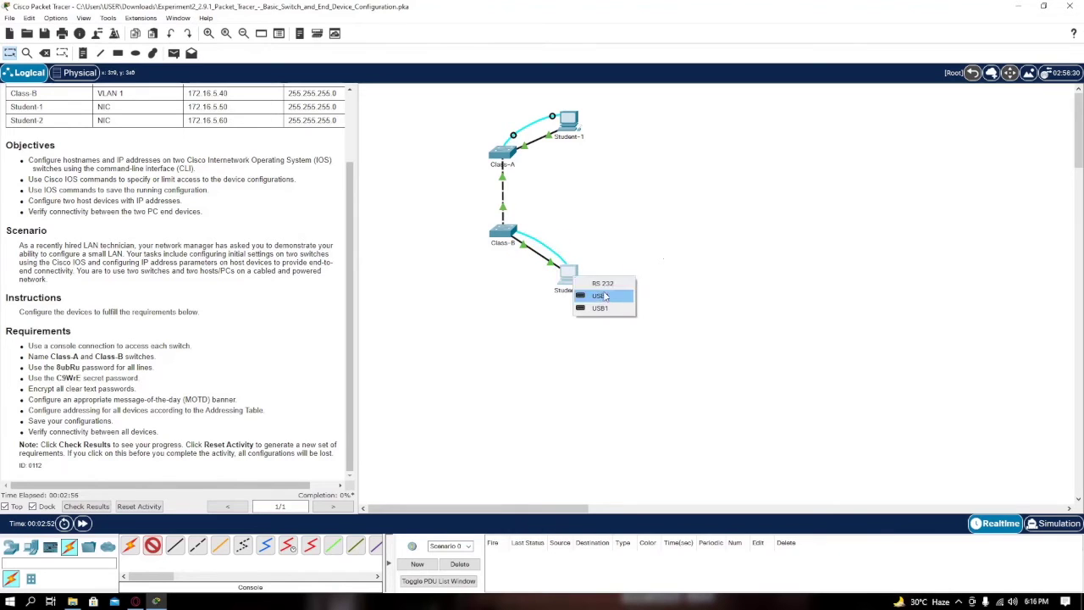
{"action": "left_click", "coordinate": [598, 285]}
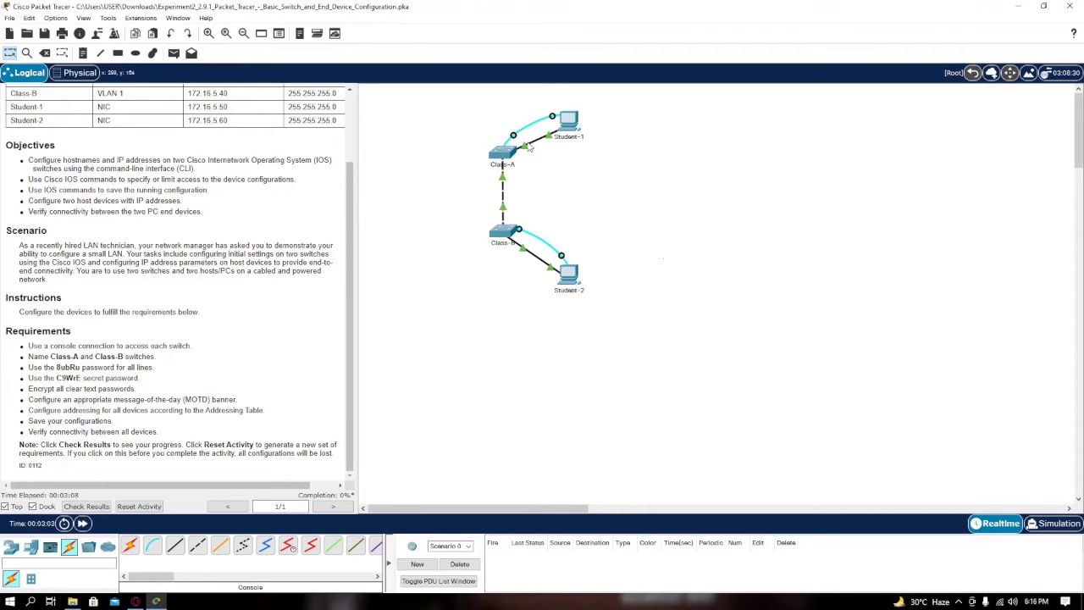
Start Student-1's Terminal with default port settings and bring up the switch console prompt
{"action": "left_click", "coordinate": [573, 124]}
{"action": "left_click_drag", "start_coordinate": [585, 107], "coordinate": [639, 102]}
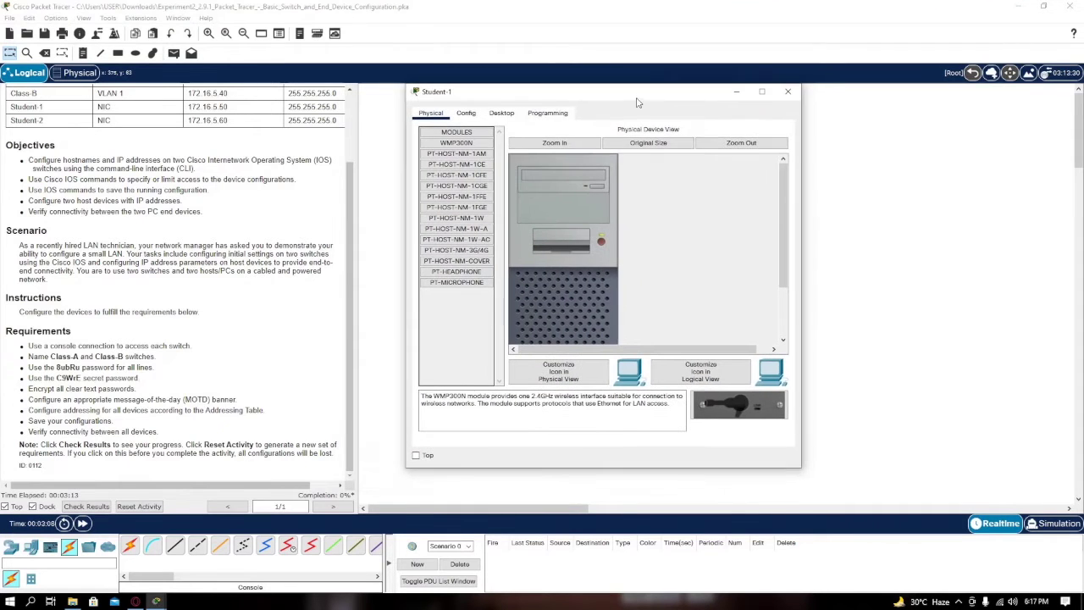
{"action": "left_click", "coordinate": [502, 118]}
{"action": "left_click", "coordinate": [605, 169]}
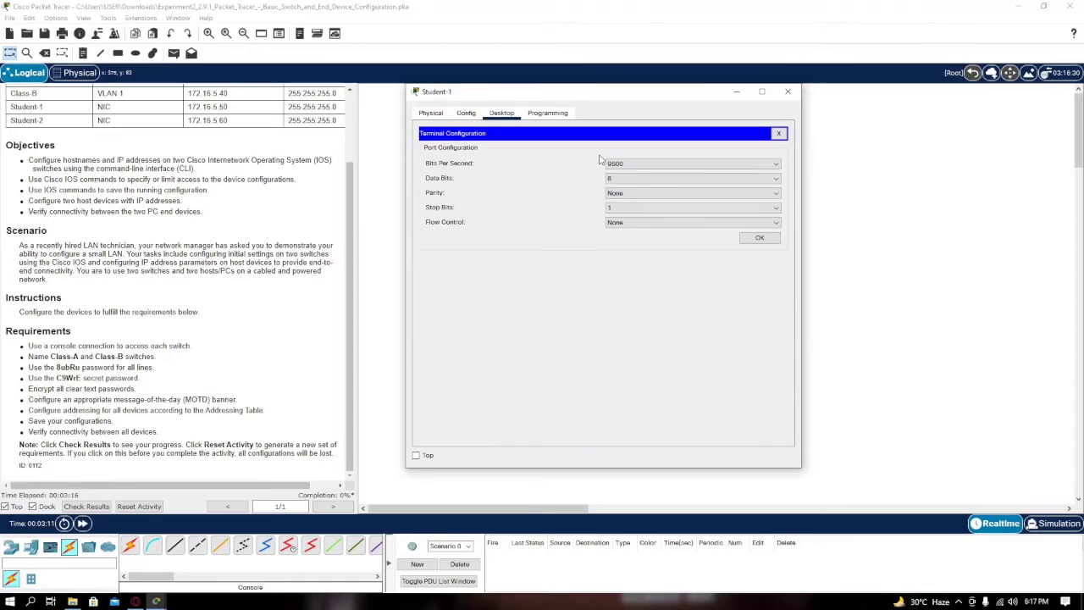
{"action": "left_click", "coordinate": [759, 238]}
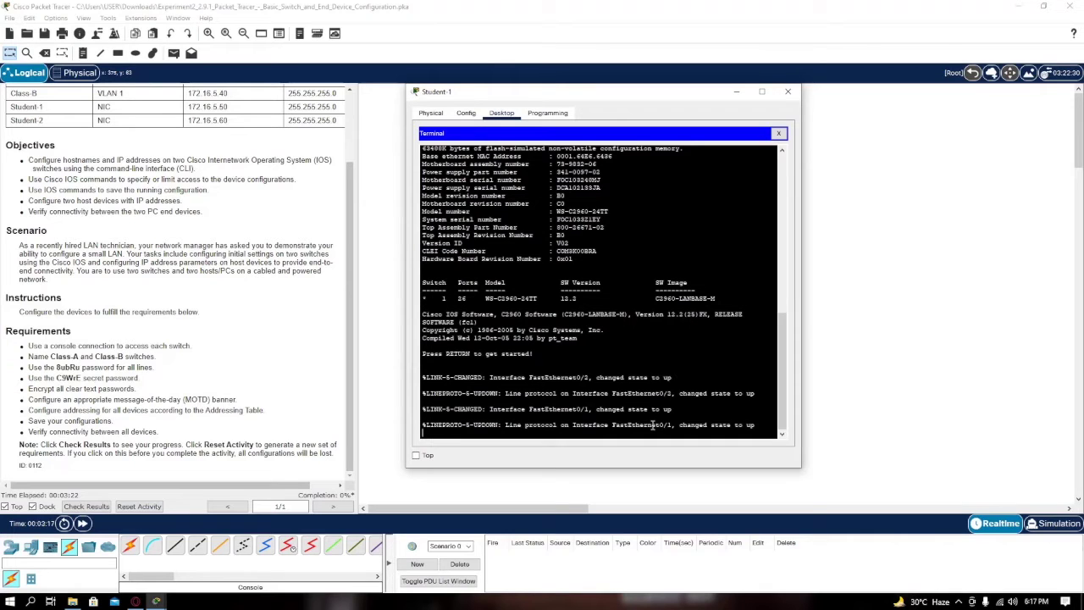
{"action": "key", "text": "Return"}
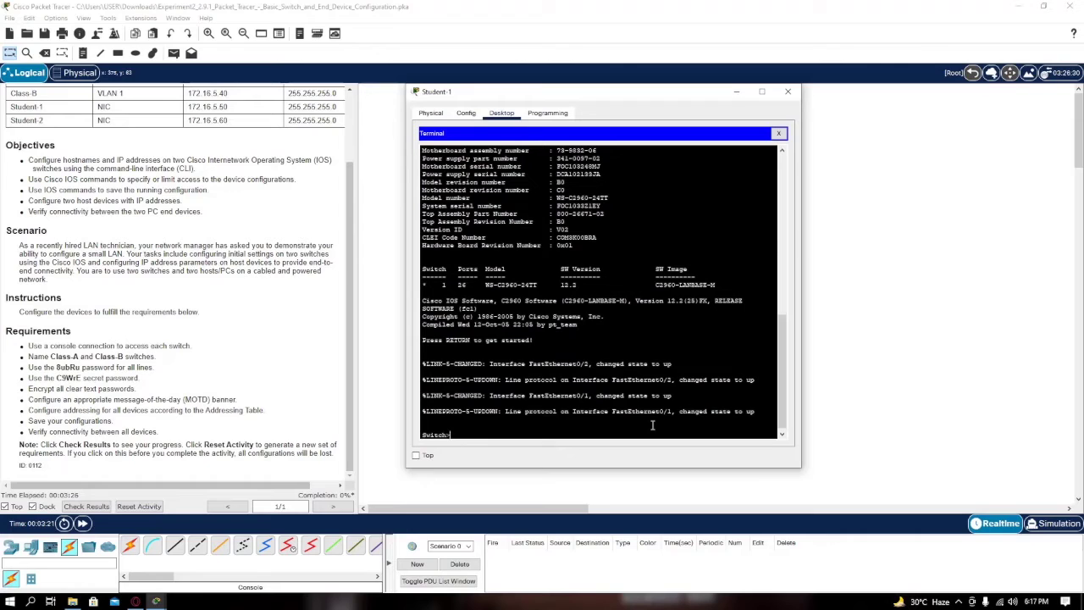
Run enable and configure terminal, then set the switch hostname to Class-A
{"action": "type", "text": "enable"}
{"action": "key", "text": "Return"}
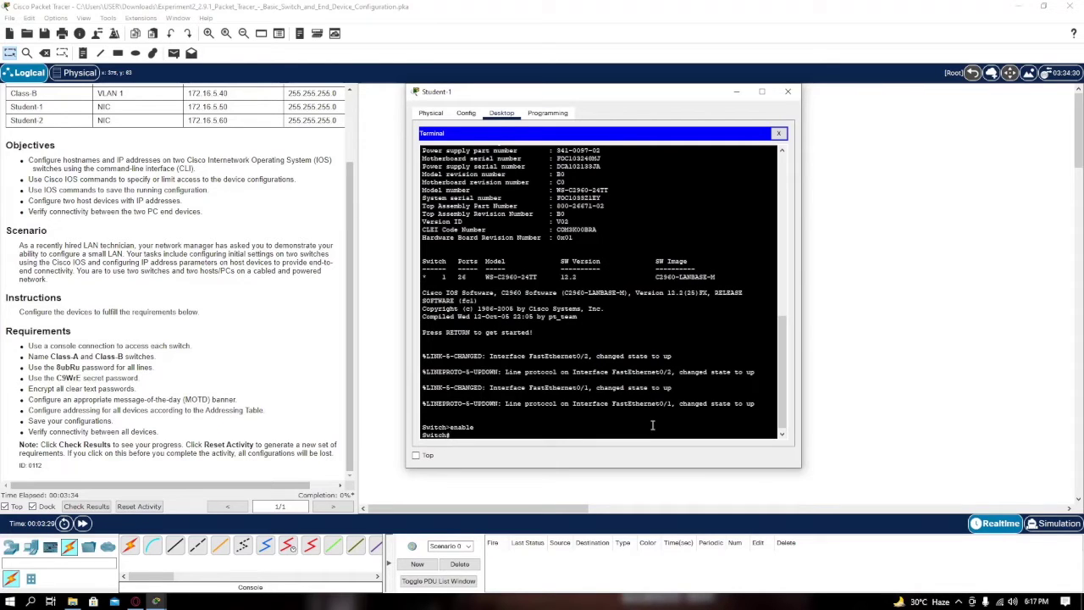
{"action": "type", "text": "configure"}
{"action": "key", "text": "Return"}
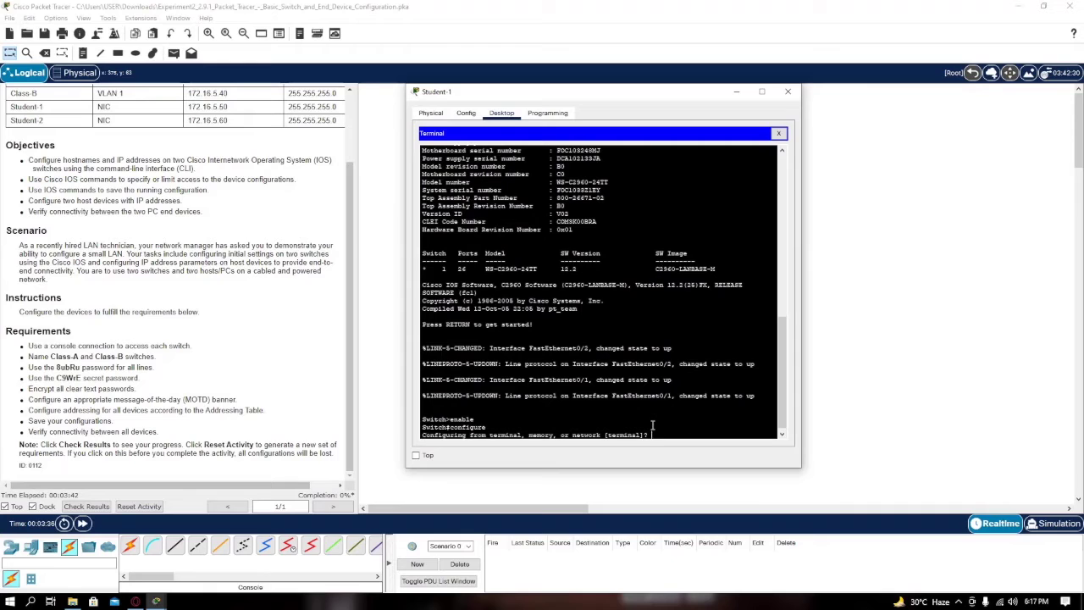
{"action": "type", "text": "terminal"}
{"action": "key", "text": "Return"}
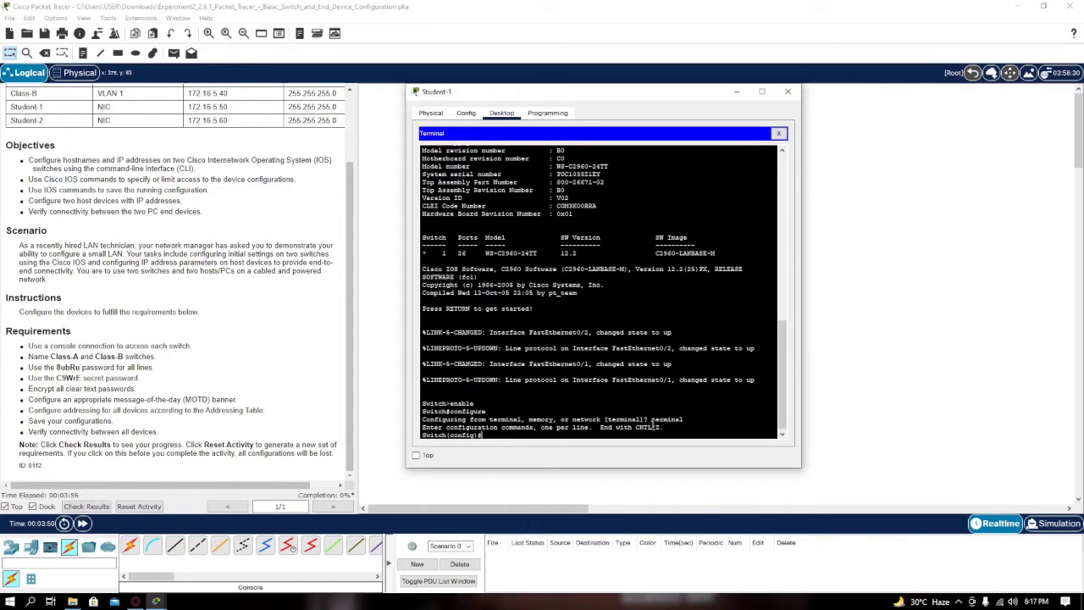
{"action": "type", "text": "hostname"}
{"action": "left_click_drag", "start_coordinate": [438, 97], "coordinate": [510, 106]}
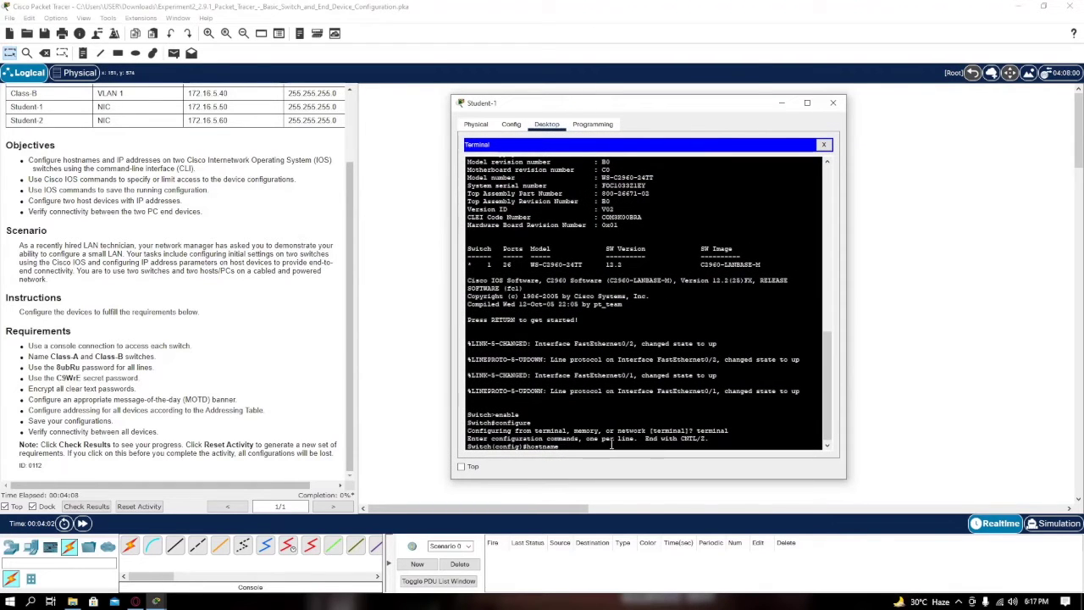
{"action": "type", "text": "Class-A"}
{"action": "key", "text": "Return"}
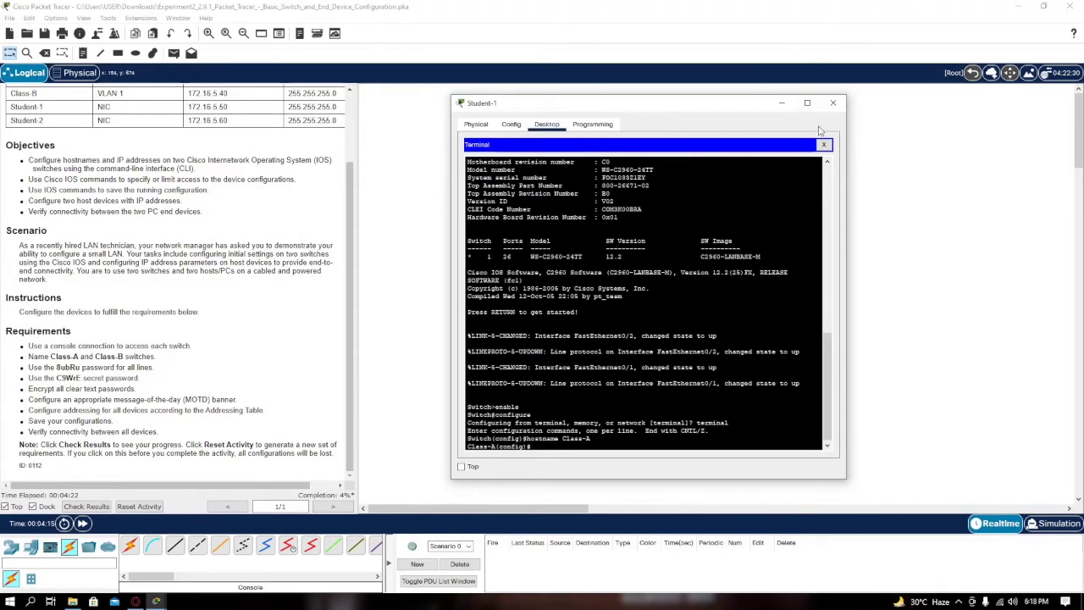
Close Student-1 and start Student-2's Terminal, bringing up the second switch's console prompt
{"action": "left_click", "coordinate": [833, 103]}
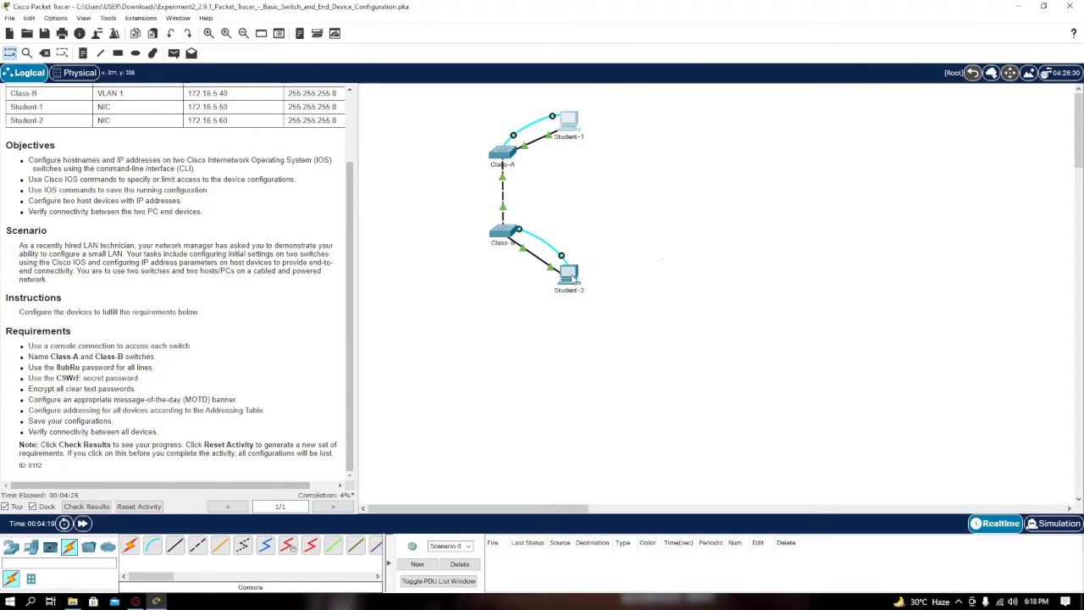
{"action": "left_click", "coordinate": [572, 280]}
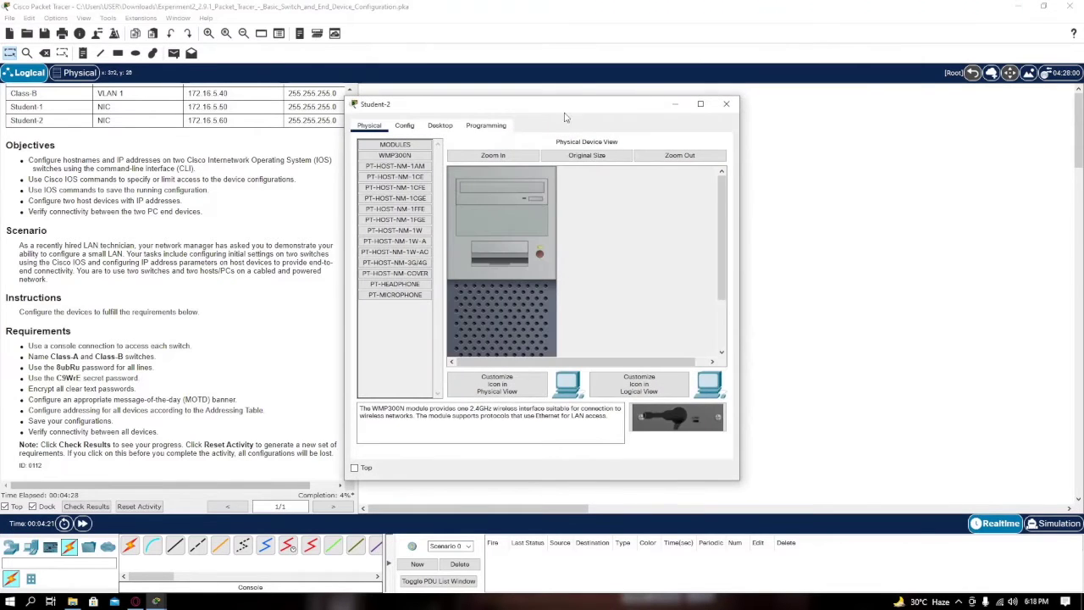
{"action": "left_click_drag", "start_coordinate": [560, 113], "coordinate": [644, 109]}
{"action": "left_click", "coordinate": [519, 125]}
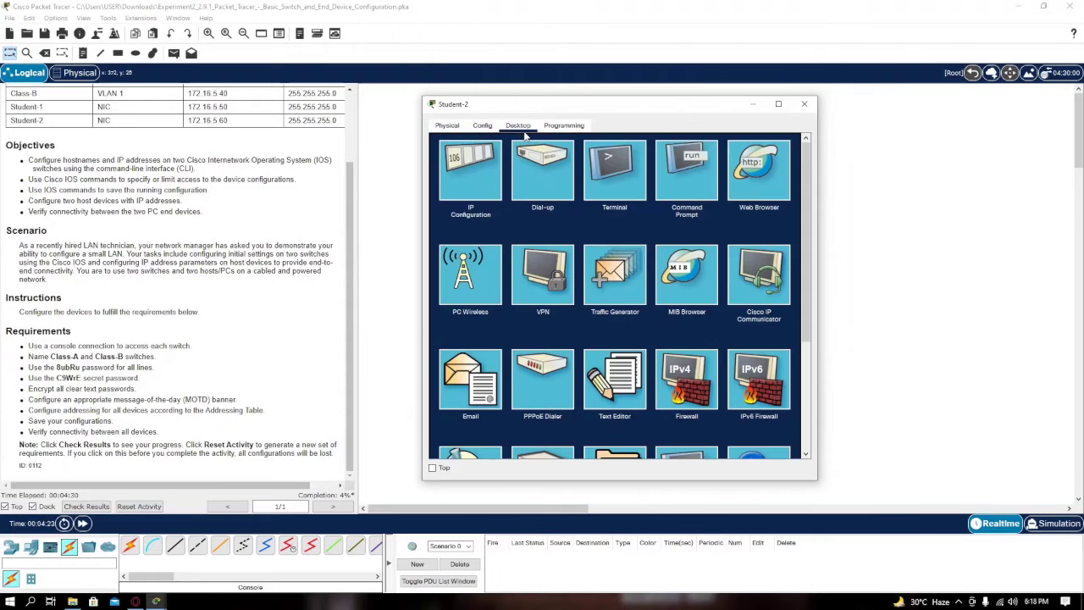
{"action": "left_click", "coordinate": [611, 175]}
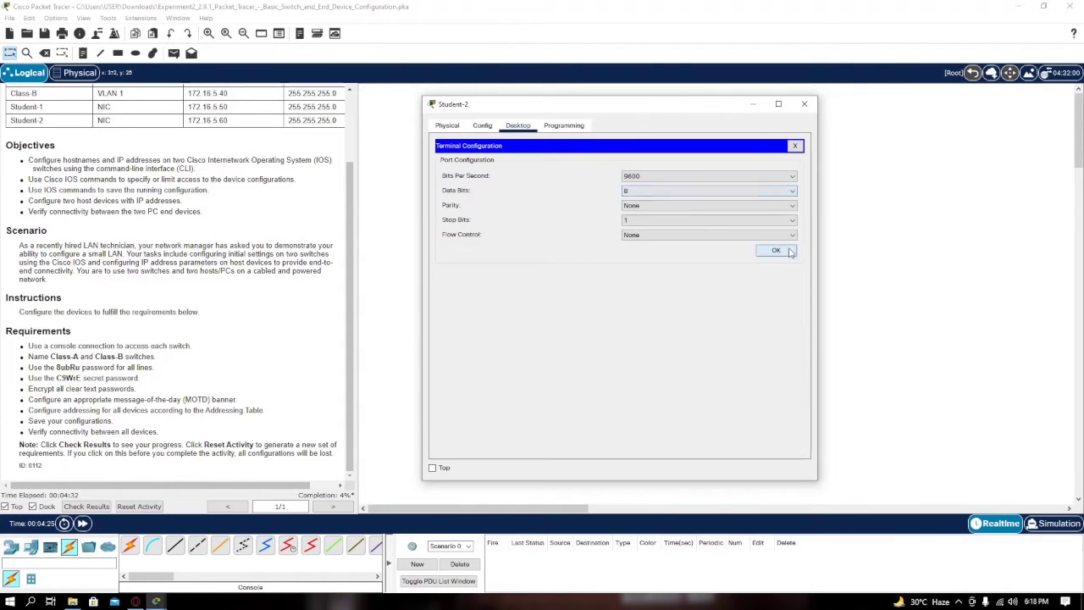
{"action": "left_click", "coordinate": [768, 253]}
{"action": "key", "text": "Return"}
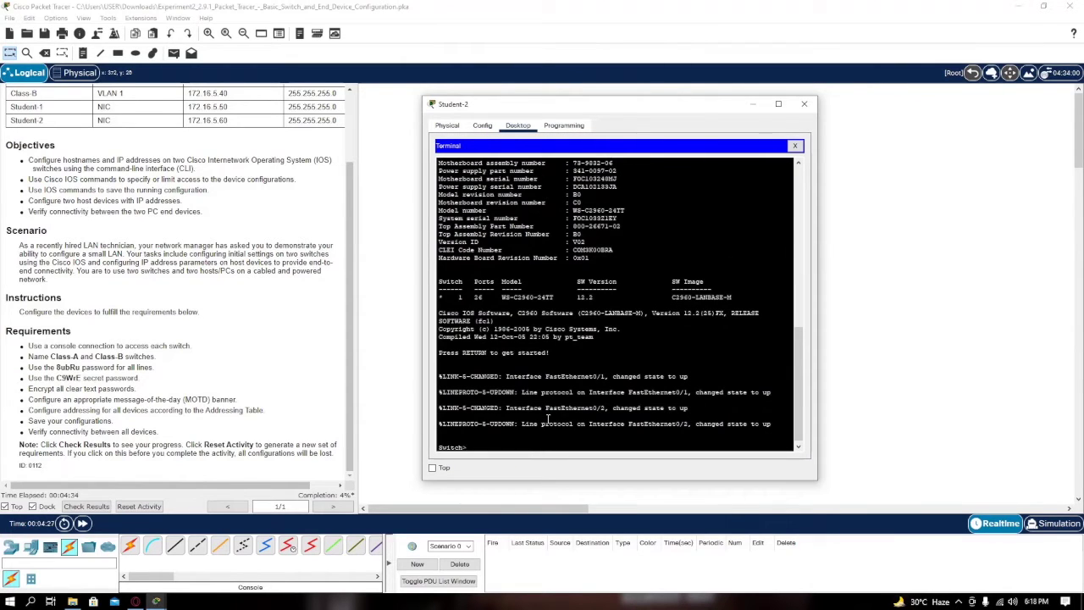
Run enable and configure terminal, then apply 'hostname Class-B'
{"action": "type", "text": "enable"}
{"action": "key", "text": "Return"}
{"action": "type", "text": "configure"}
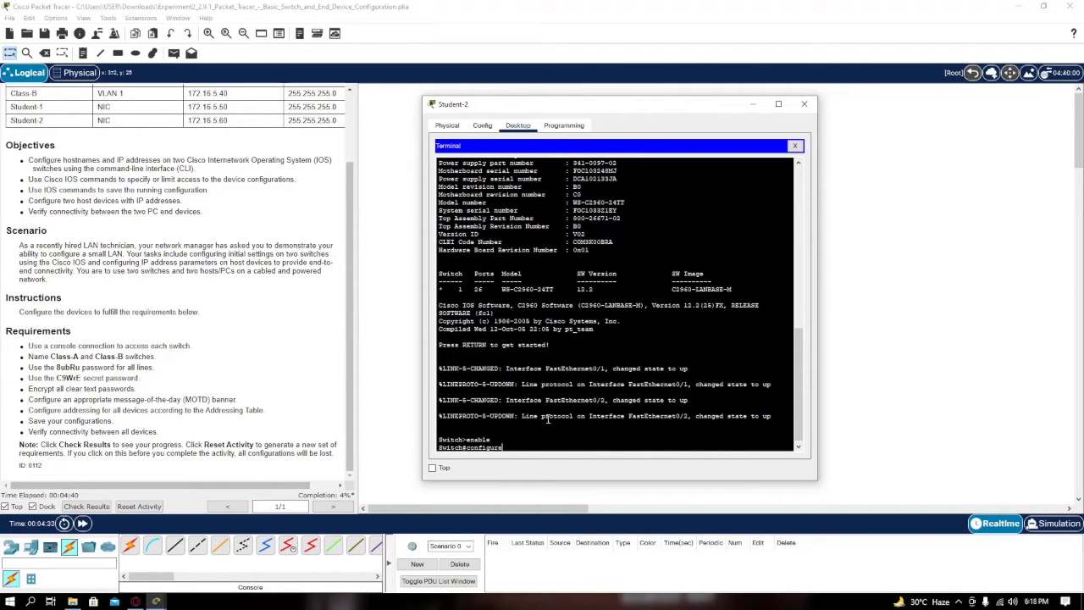
{"action": "key", "text": "Return"}
{"action": "type", "text": "terminal, memory, or network [terminal]? termina"}
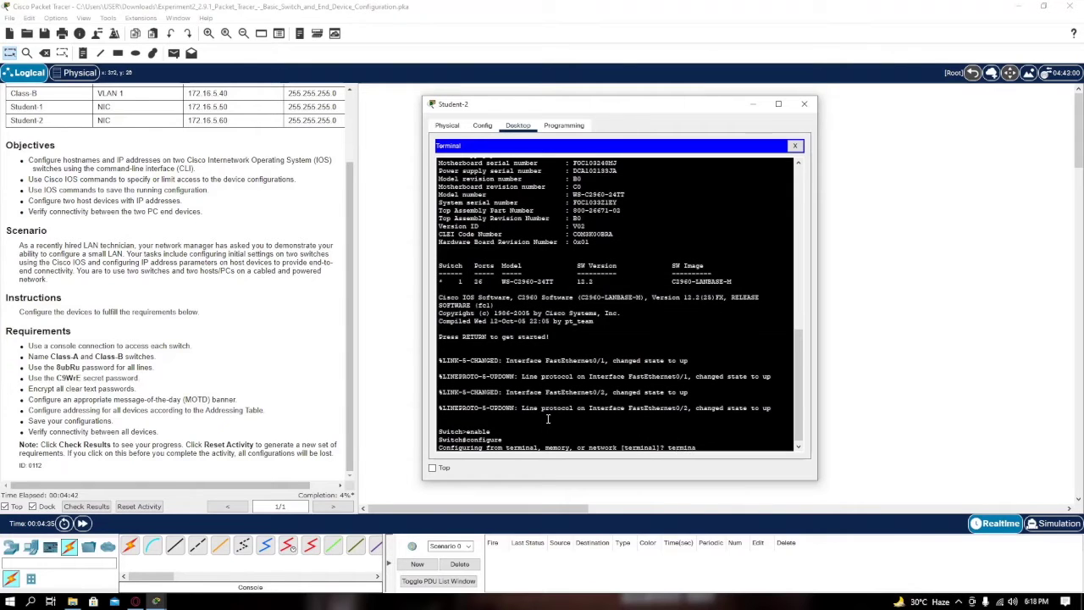
{"action": "key", "text": "Return"}
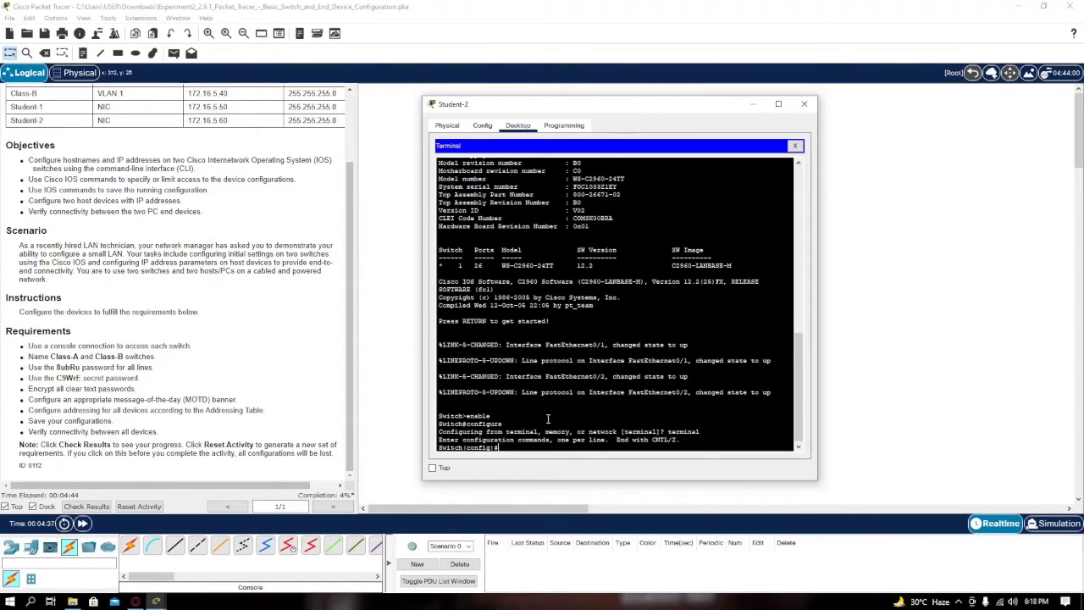
{"action": "type", "text": "hostname Class-B"}
{"action": "key", "text": "Return"}
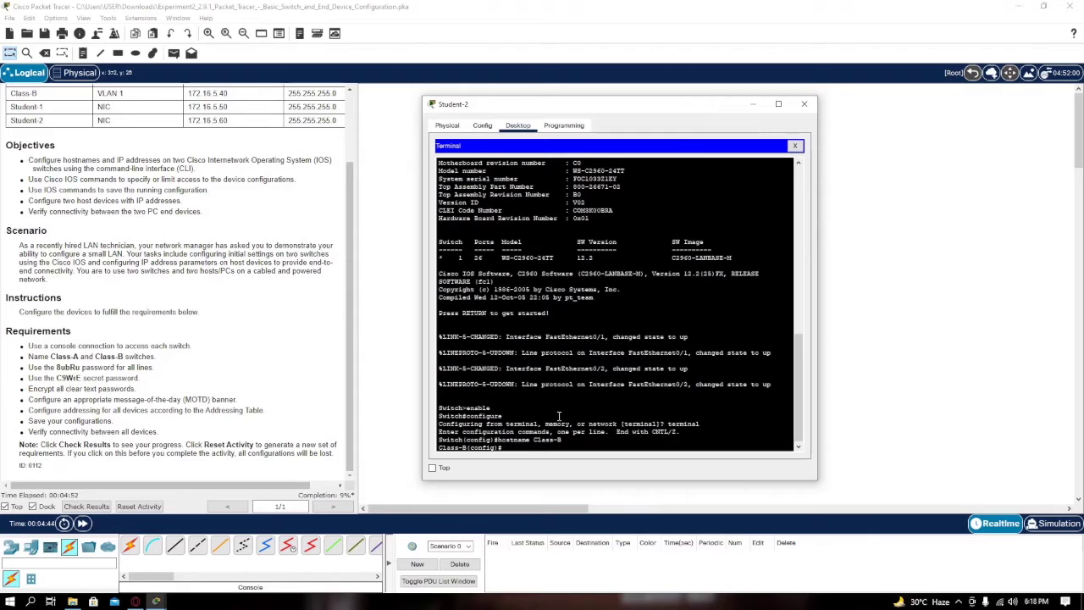
Close Student-2 and reopen Student-1's Terminal to reach the Class-A console
{"action": "left_click", "coordinate": [804, 106]}
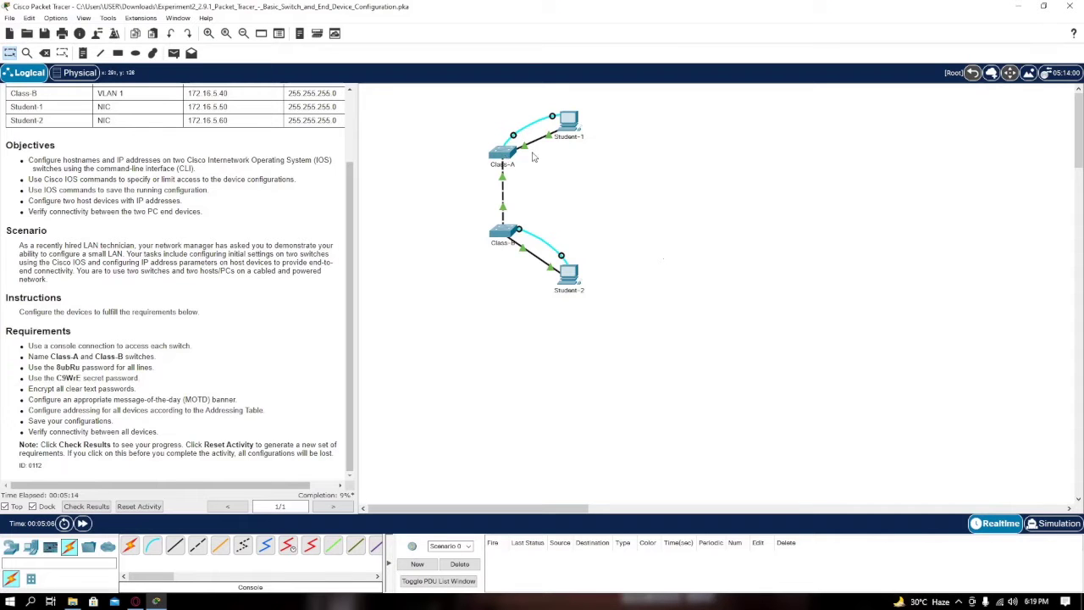
{"action": "left_click", "coordinate": [570, 121]}
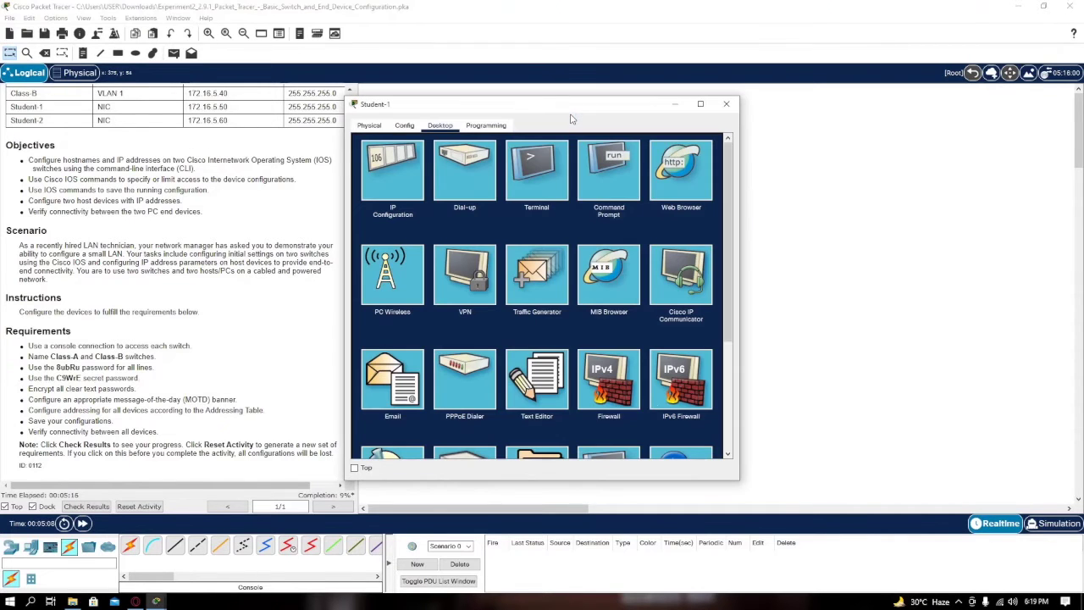
{"action": "left_click_drag", "start_coordinate": [571, 119], "coordinate": [611, 107]}
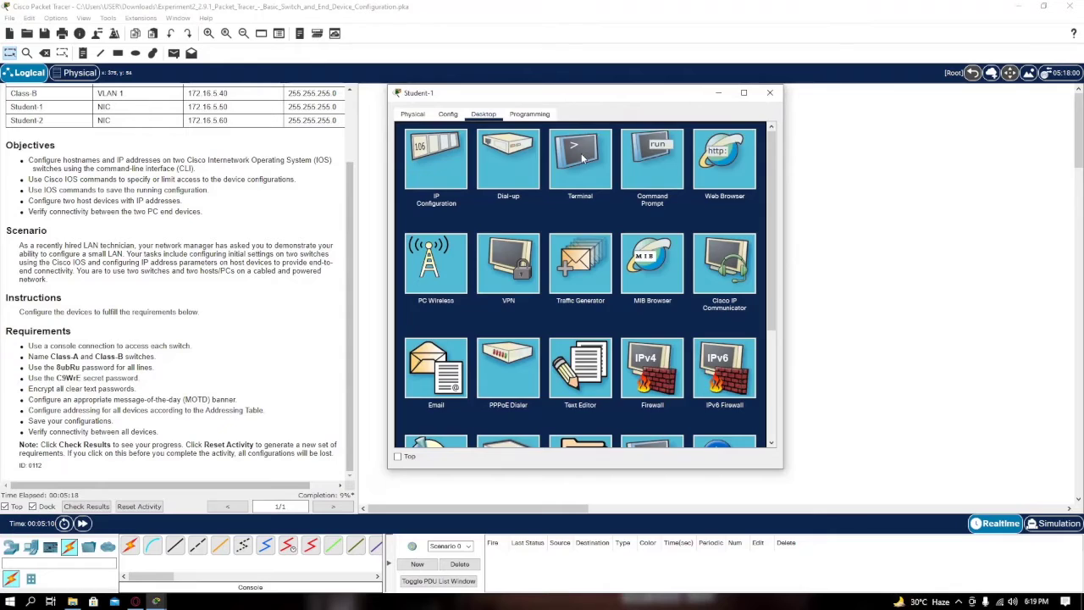
{"action": "left_click", "coordinate": [582, 158]}
{"action": "left_click", "coordinate": [741, 239]}
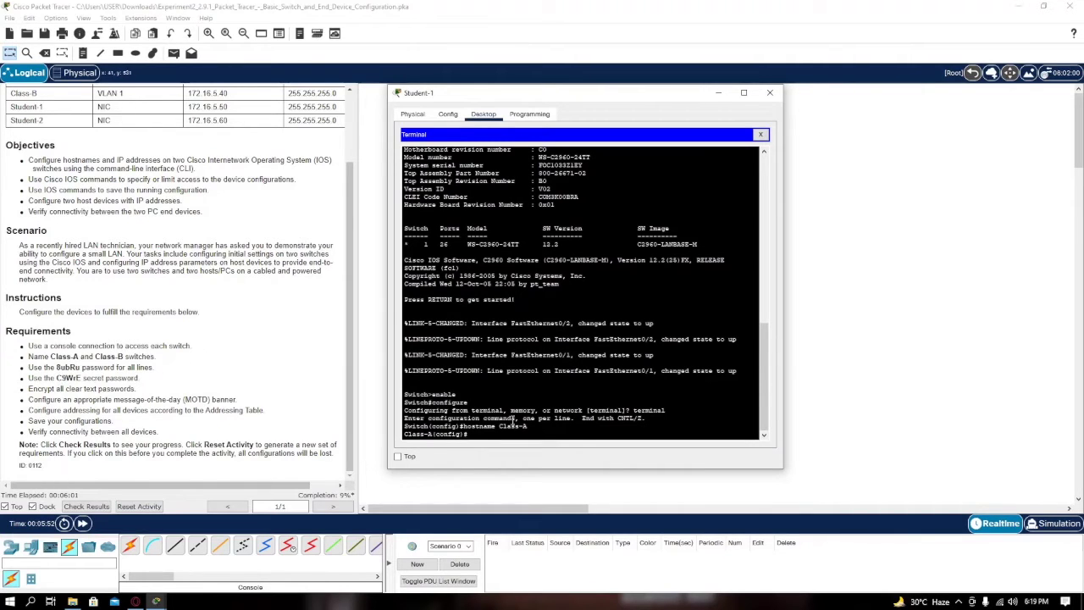
On line console 0, set the required password and enable login
{"action": "type", "text": "ne console 0"}
{"action": "key", "text": "Return"}
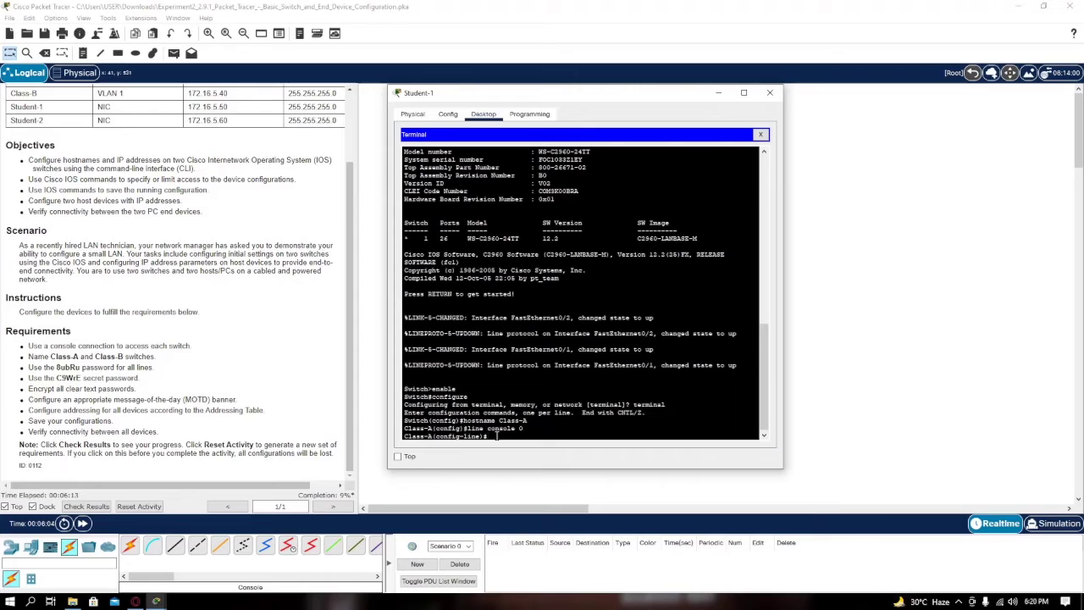
{"action": "type", "text": "password"}
{"action": "type", "text": "8ubRu"}
{"action": "key", "text": "Return"}
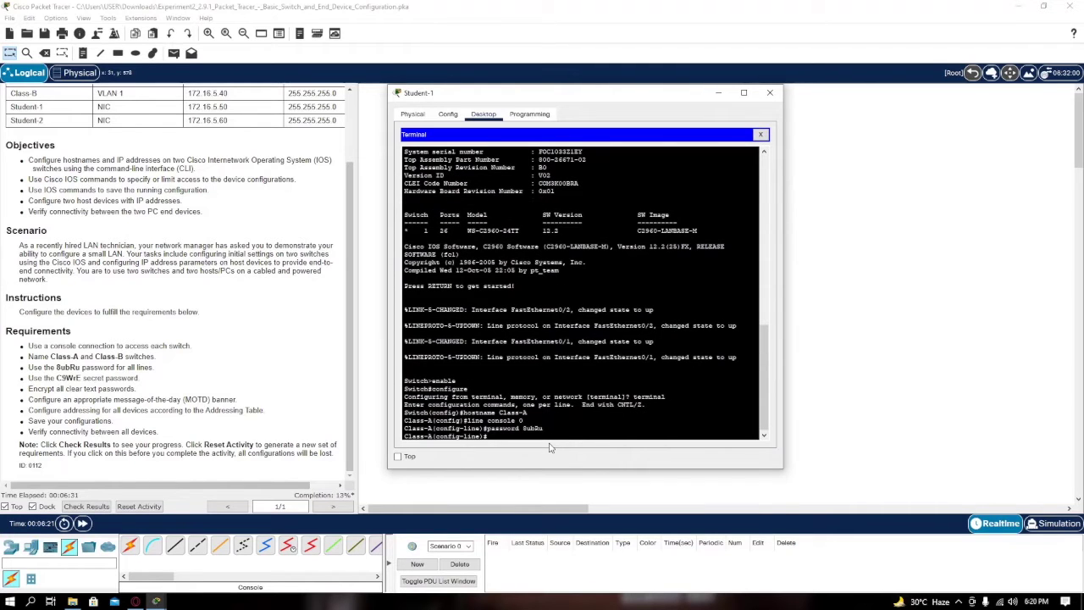
{"action": "type", "text": "login"}
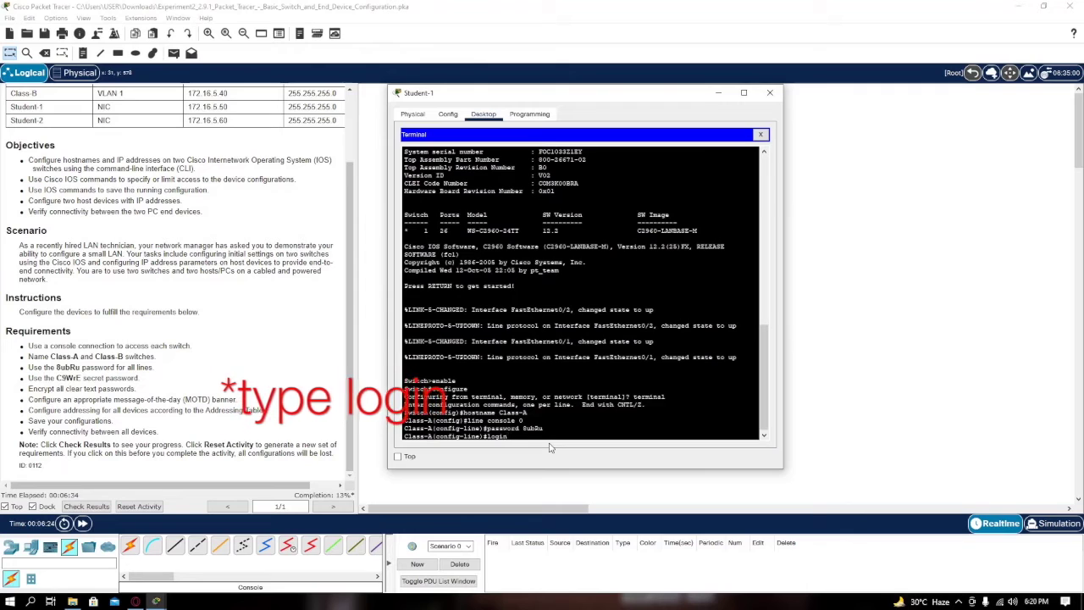
{"action": "key", "text": "Return"}
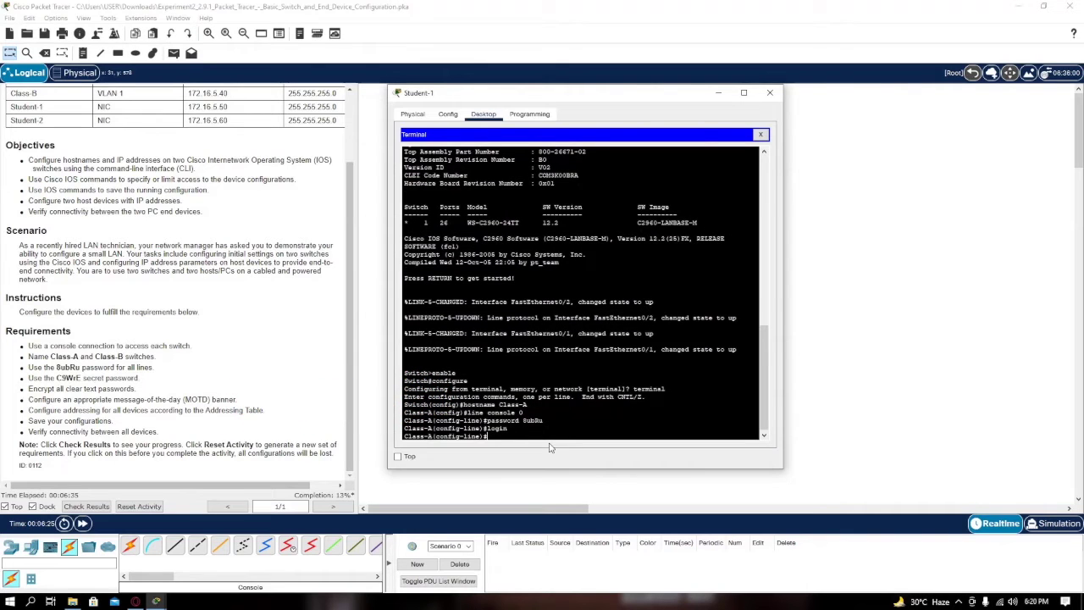
{"action": "type", "text": "exit"}
{"action": "key", "text": "Return"}
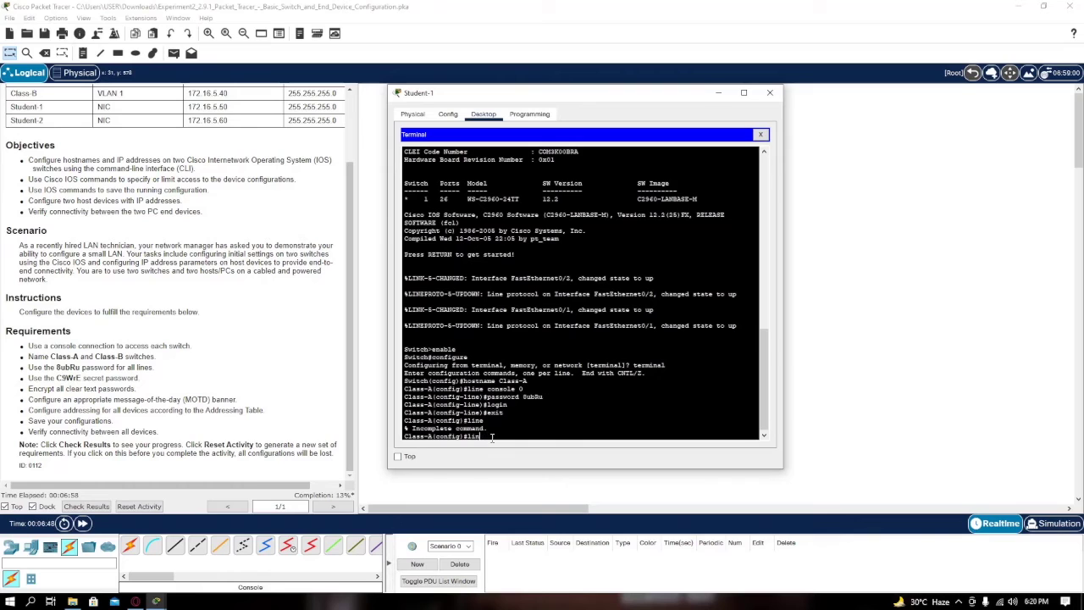
On line vty 0 15, set the same required password and enable login
{"action": "type", "text": "e vty 0 15"}
{"action": "key", "text": "Return"}
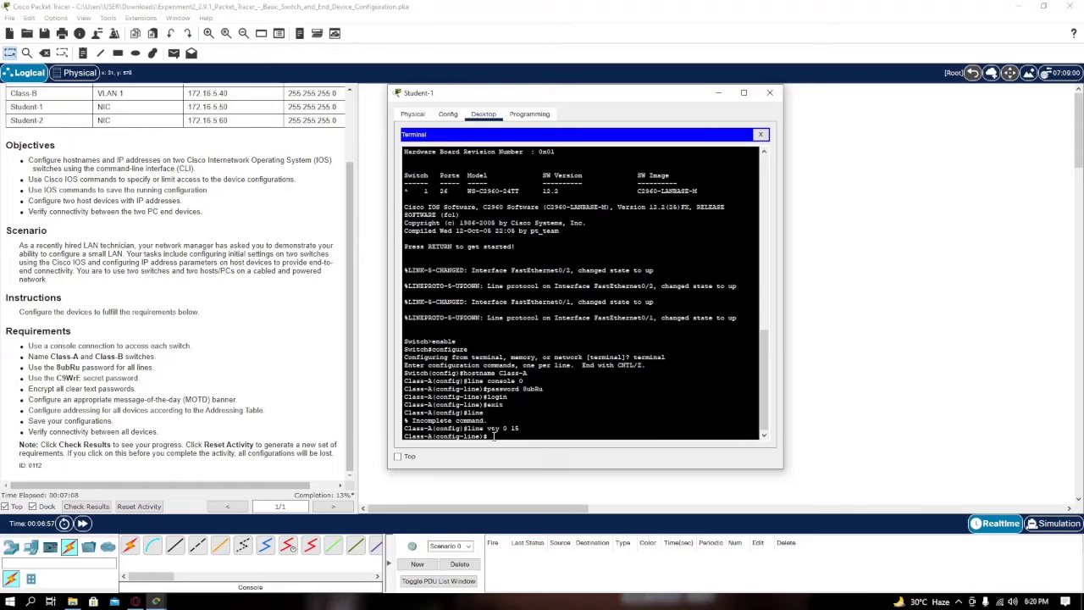
{"action": "type", "text": "password 8ubRu"}
{"action": "key", "text": "Return"}
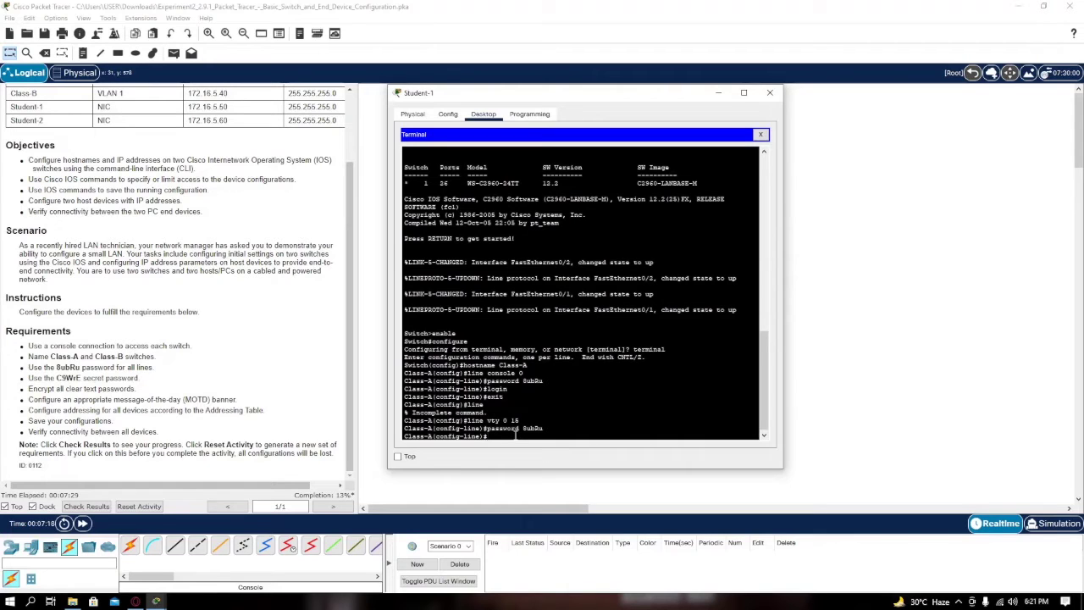
{"action": "type", "text": "login"}
{"action": "key", "text": "Return"}
{"action": "type", "text": "exit"}
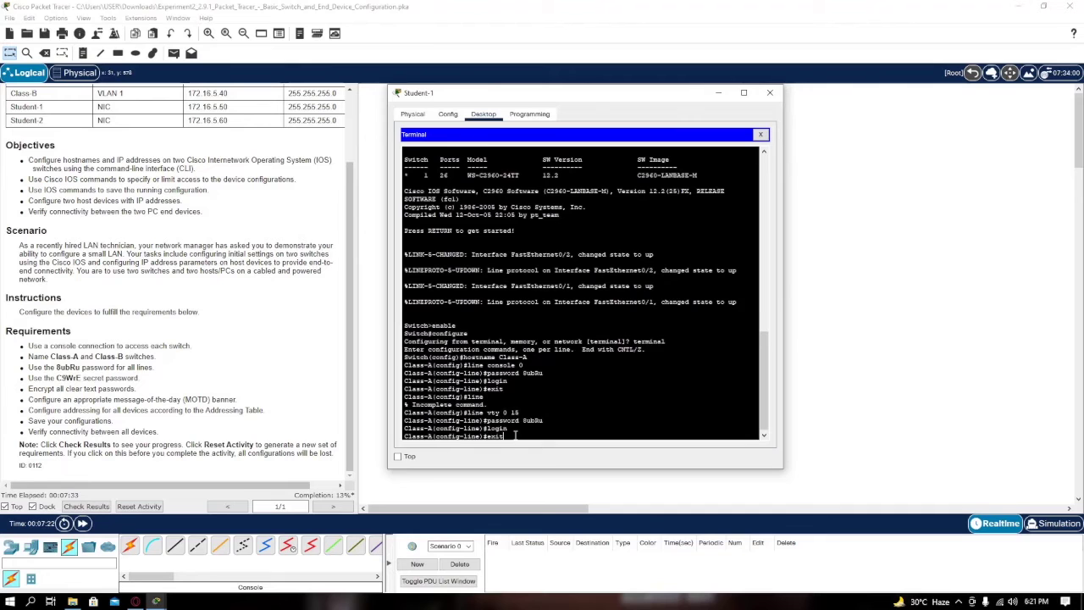
{"action": "key", "text": "Return"}
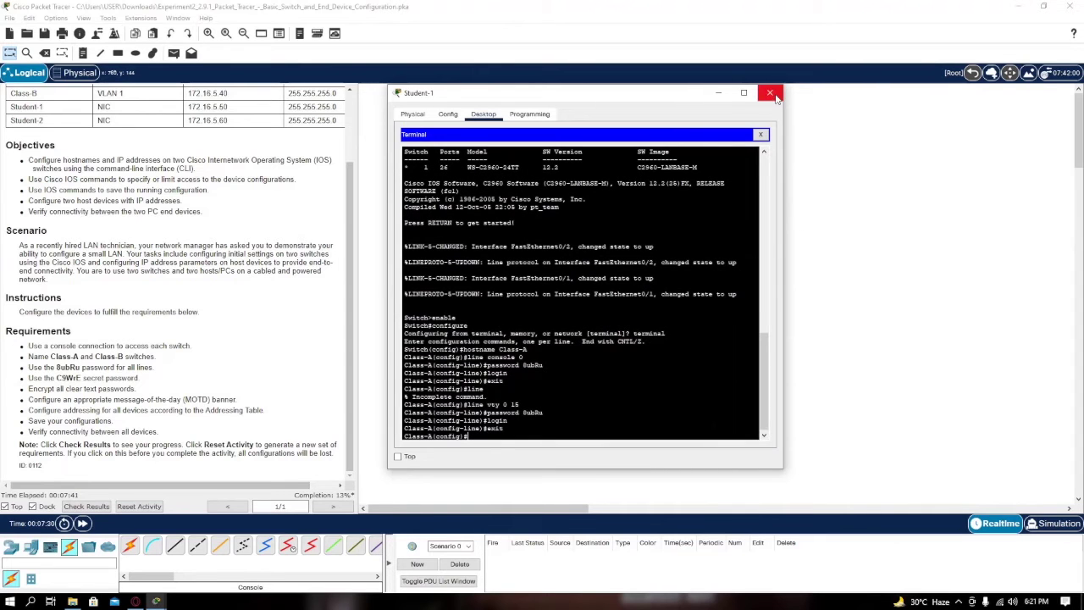
Close Student-1 and open Student-2's Terminal to reach the Class-B console
{"action": "left_click", "coordinate": [770, 93]}
{"action": "left_click", "coordinate": [570, 273]}
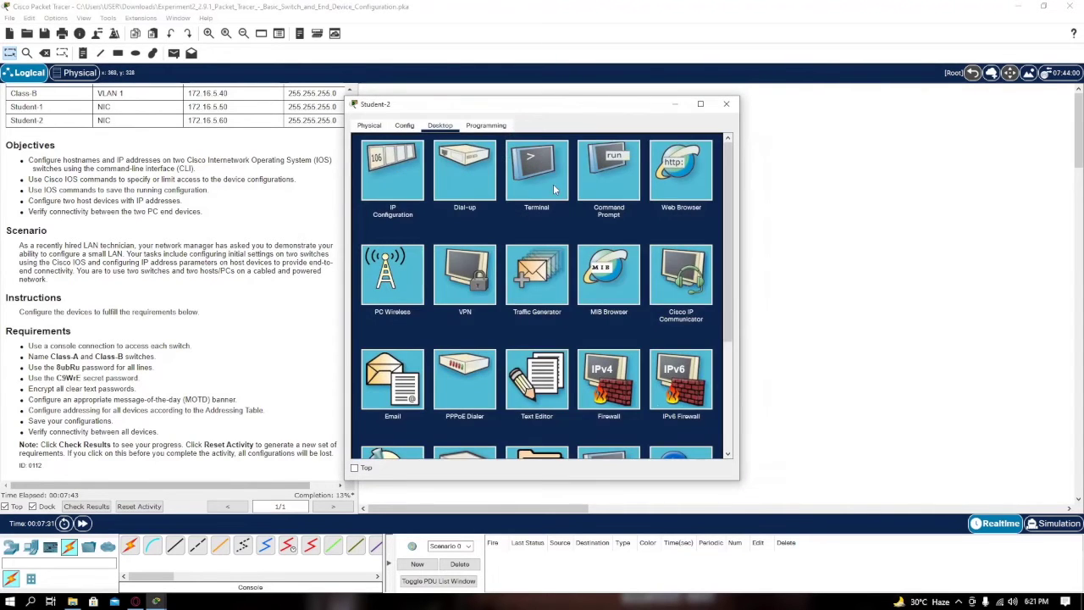
{"action": "left_click", "coordinate": [553, 184]}
{"action": "left_click", "coordinate": [698, 250]}
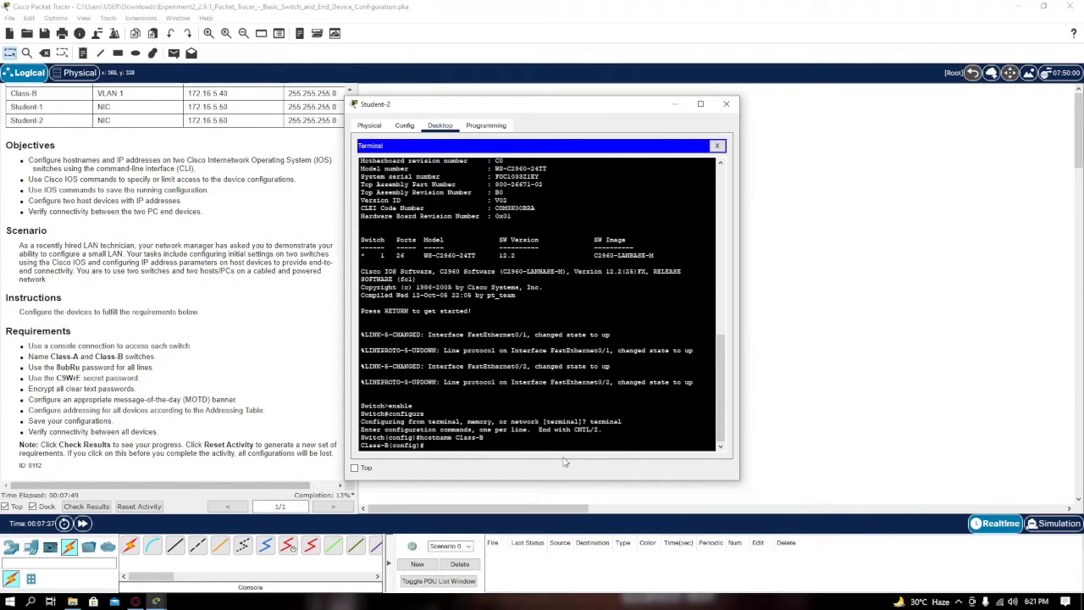
On Class-B's line console 0, set the required password and enable login
{"action": "type", "text": "line console 0"}
{"action": "key", "text": "Return"}
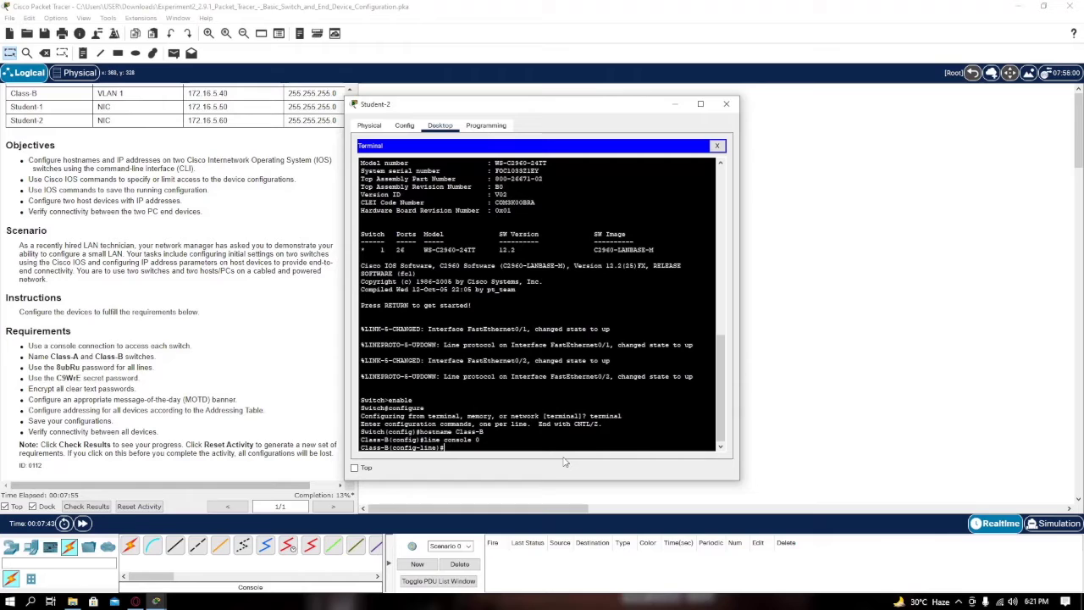
{"action": "type", "text": "password 8ubRu"}
{"action": "key", "text": "Return"}
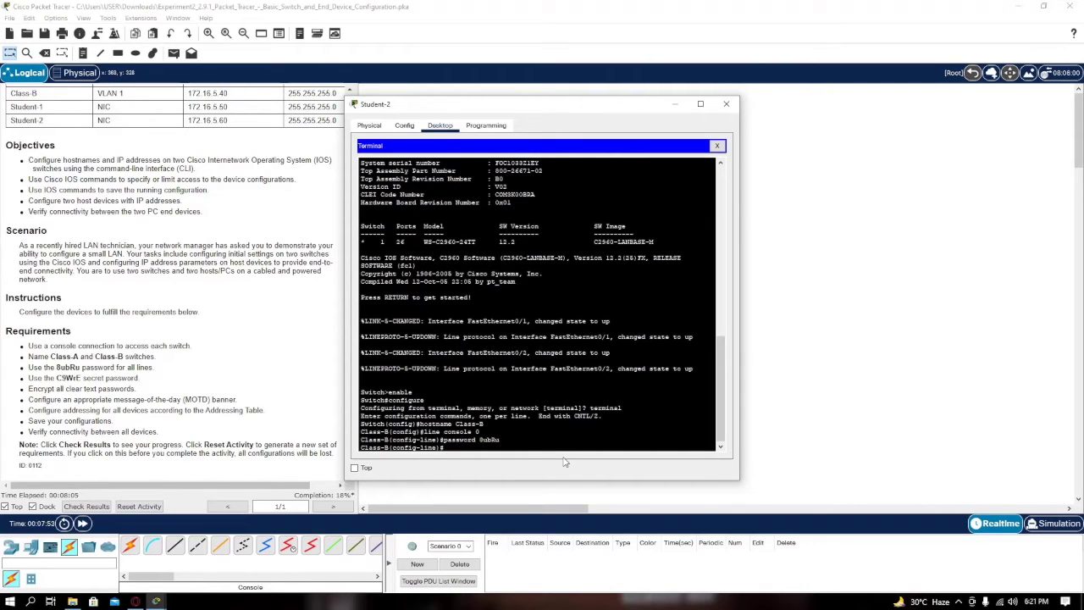
{"action": "type", "text": "exi"}
{"action": "key", "text": "BackSpace"}
{"action": "key", "text": "BackSpace"}
{"action": "type", "text": "login"}
{"action": "key", "text": "Return"}
{"action": "type", "text": "exit"}
{"action": "key", "text": "Return"}
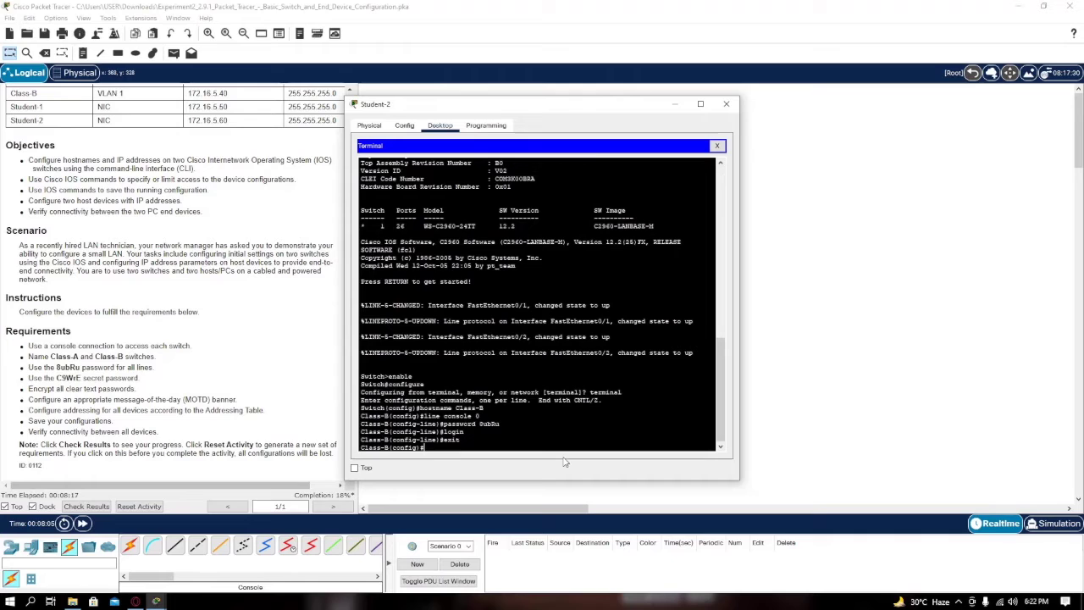
On Class-B's line vty 0 15, set the correctly capitalised password and enable login
{"action": "type", "text": "line vty 0"}
{"action": "key", "text": "Return"}
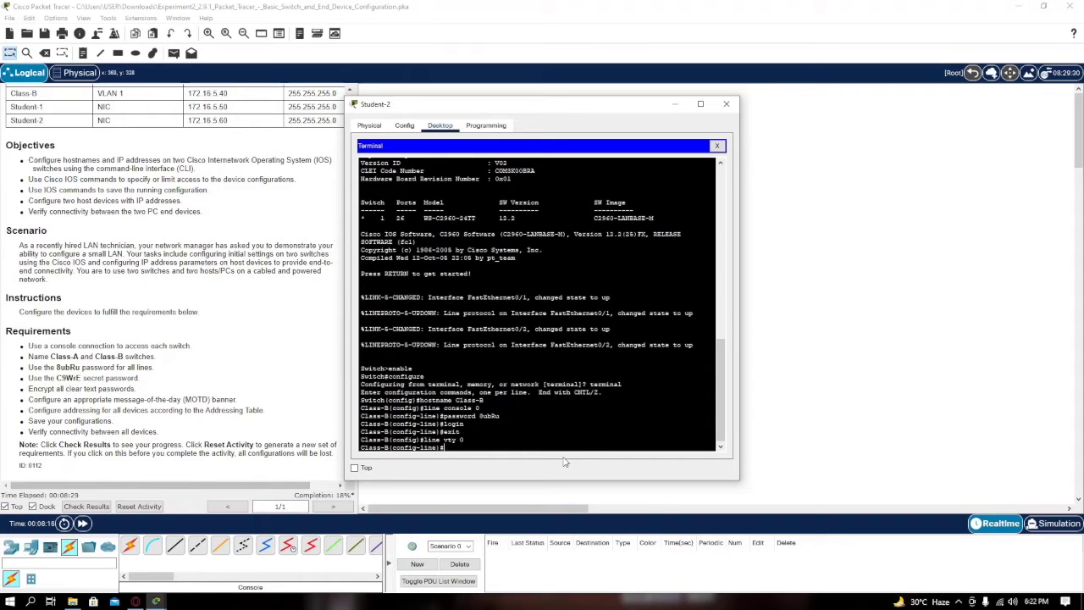
{"action": "type", "text": "line vty 0 155"}
{"action": "key", "text": "Return"}
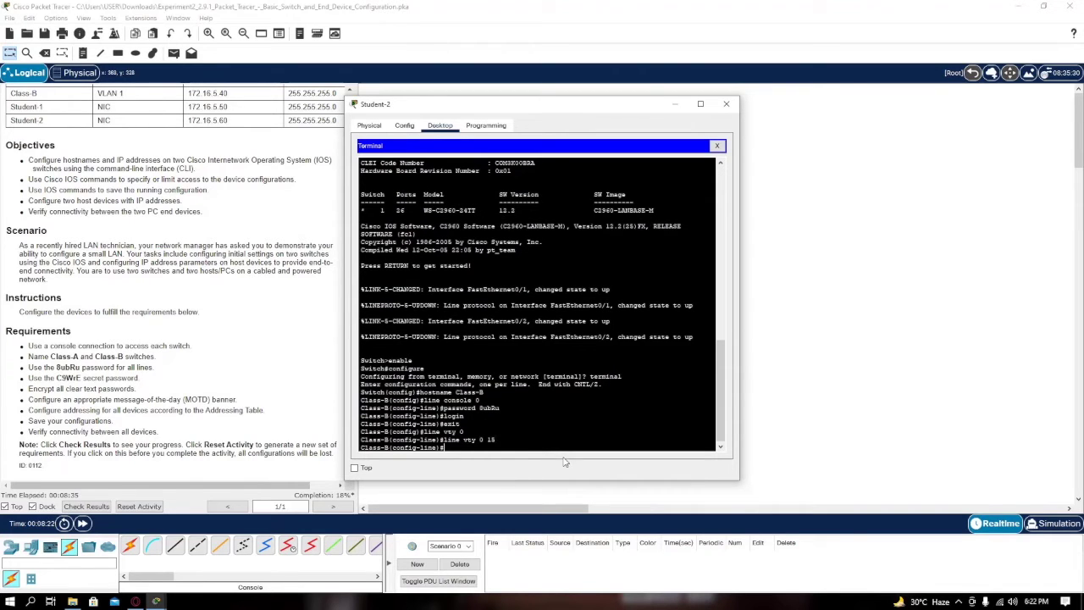
{"action": "type", "text": "password 8ubru"}
{"action": "key", "text": "Return"}
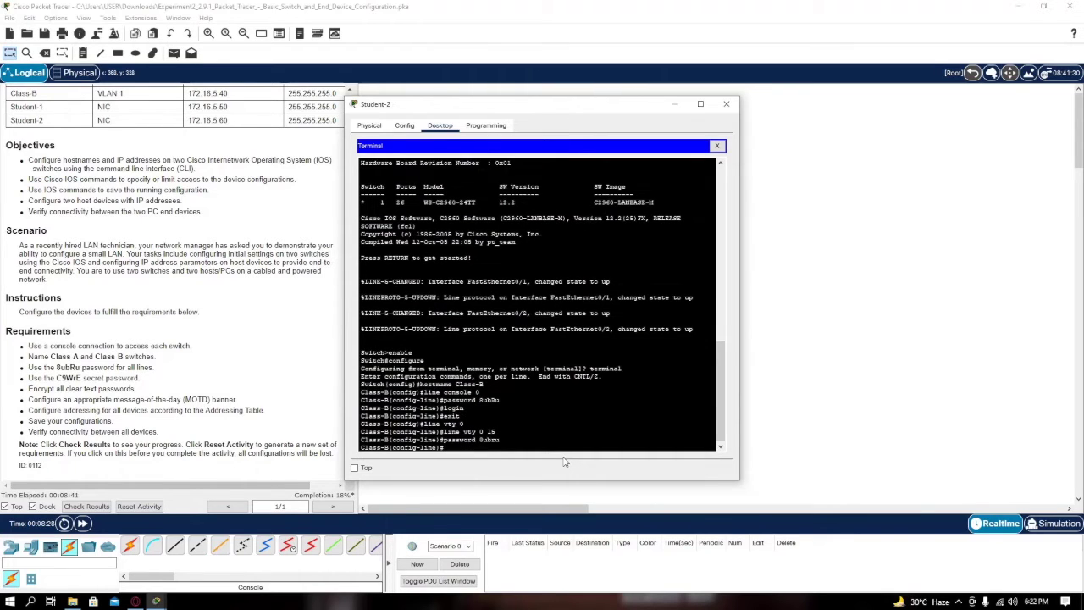
{"action": "type", "text": "password 8ubRu"}
{"action": "key", "text": "Return"}
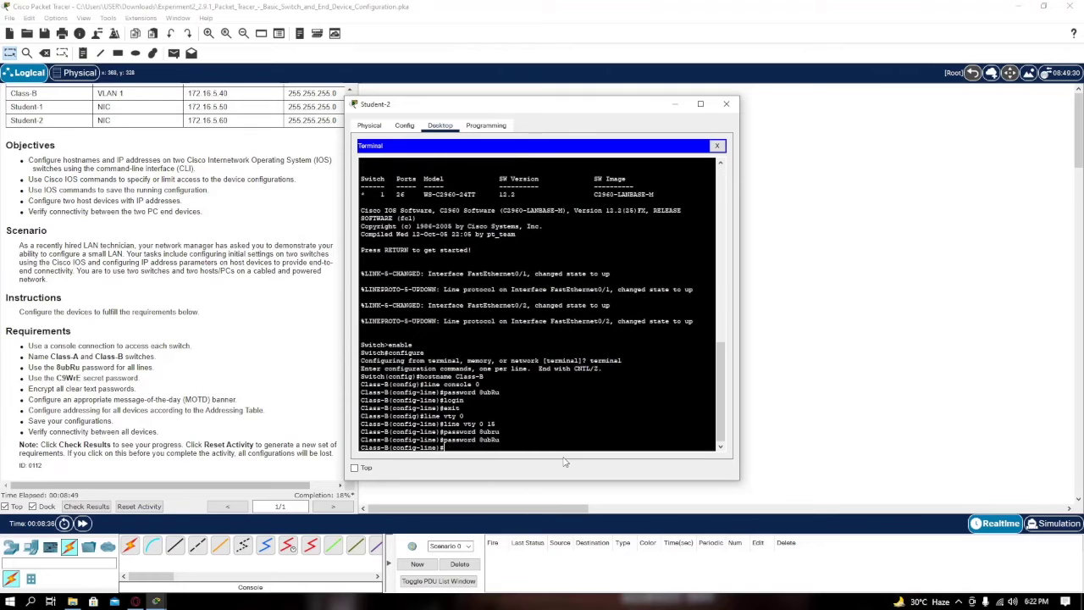
{"action": "type", "text": "login"}
{"action": "key", "text": "Return"}
{"action": "type", "text": "exit"}
{"action": "key", "text": "Return"}
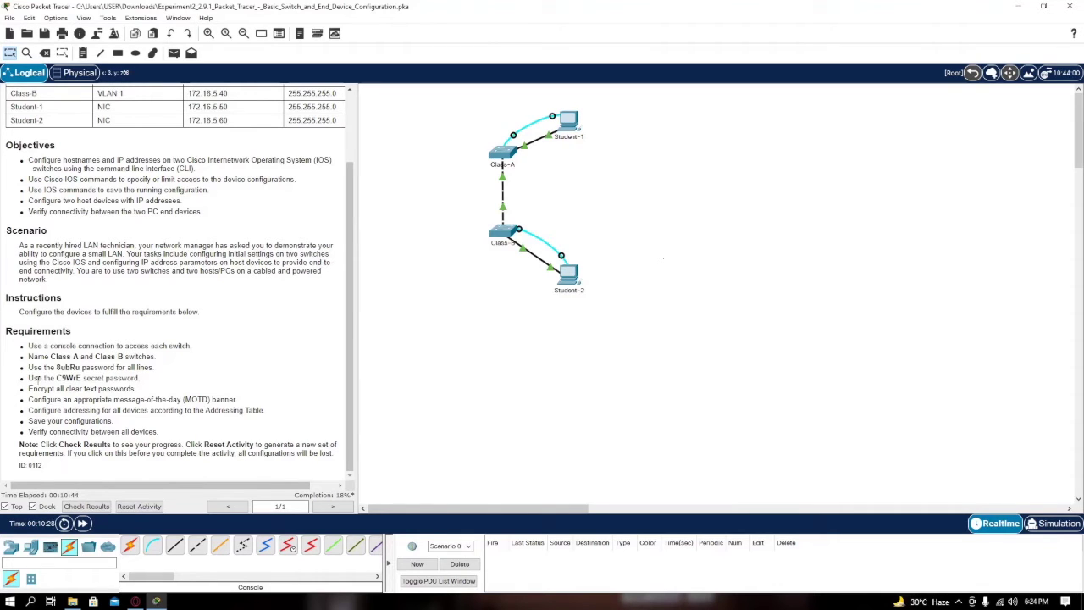
From Student-1's Terminal, give Class-A the required enable secret, then close the window
{"action": "left_click_drag", "start_coordinate": [55, 378], "coordinate": [96, 385]}
{"action": "left_click", "coordinate": [96, 380]}
{"action": "left_click", "coordinate": [568, 123]}
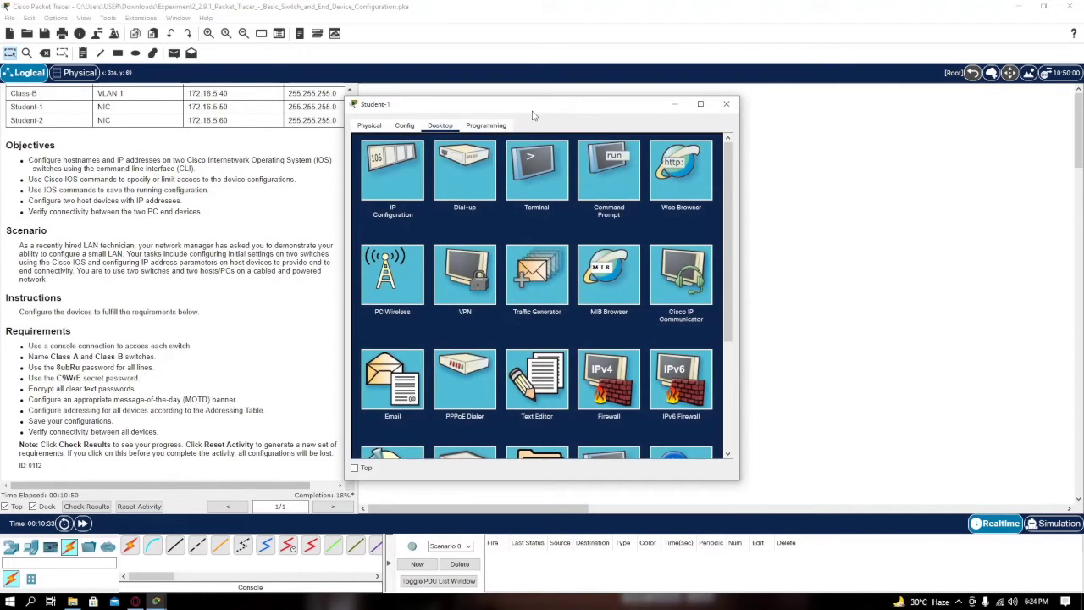
{"action": "left_click_drag", "start_coordinate": [535, 116], "coordinate": [601, 104]}
{"action": "left_click", "coordinate": [611, 171]}
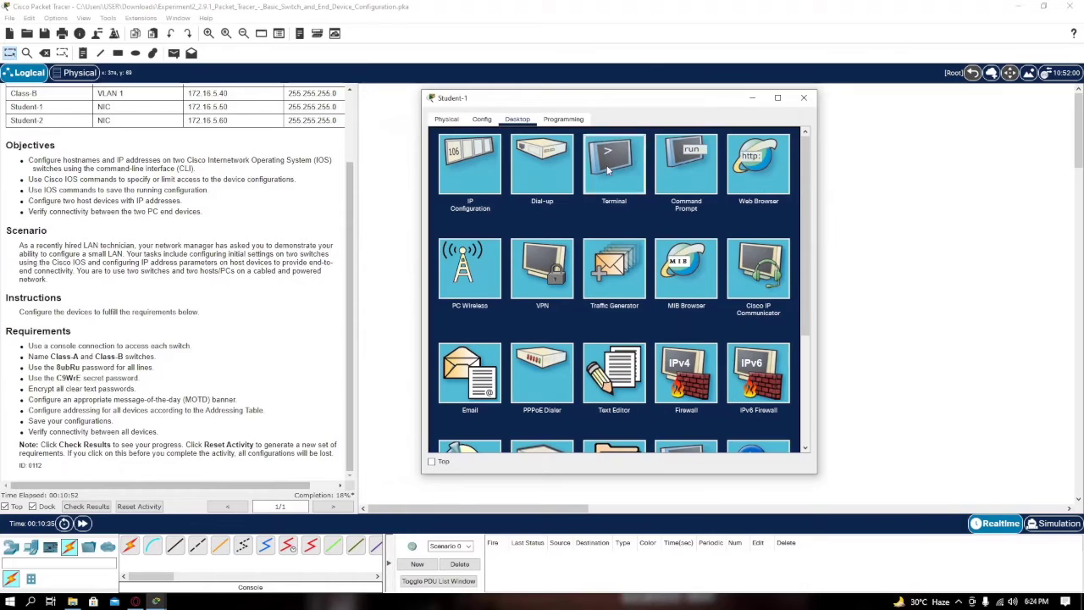
{"action": "left_click", "coordinate": [776, 245]}
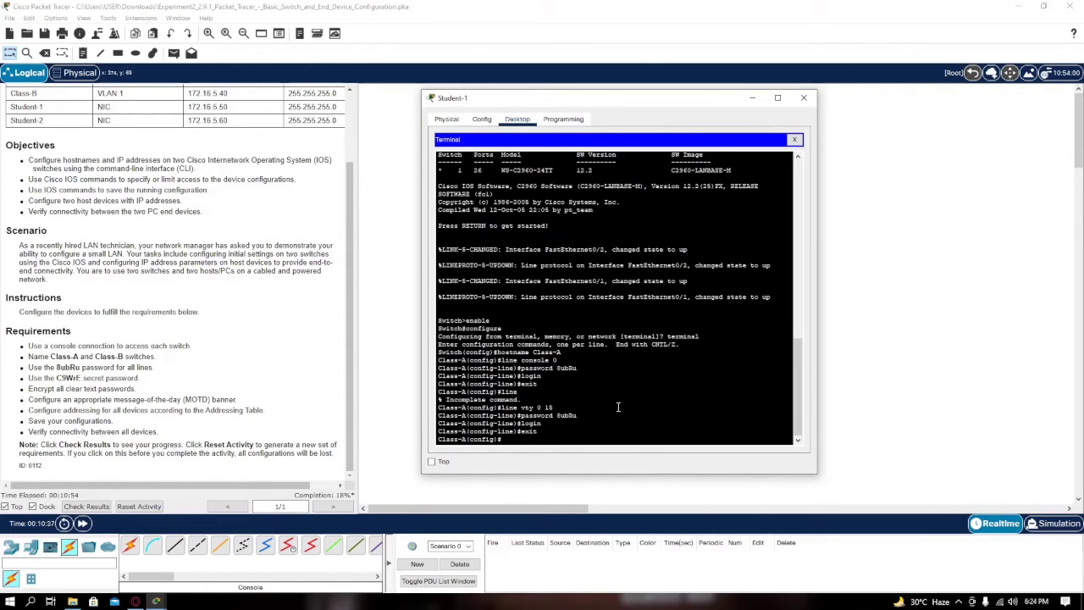
{"action": "type", "text": "enable secret C9WrE"}
{"action": "key", "text": "Return"}
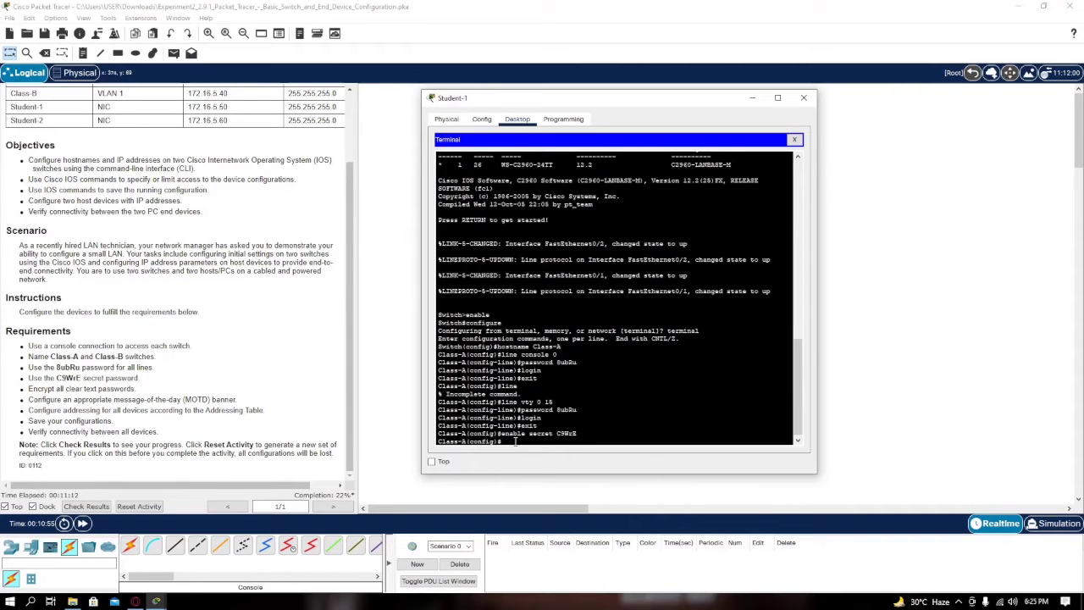
{"action": "left_click", "coordinate": [804, 97]}
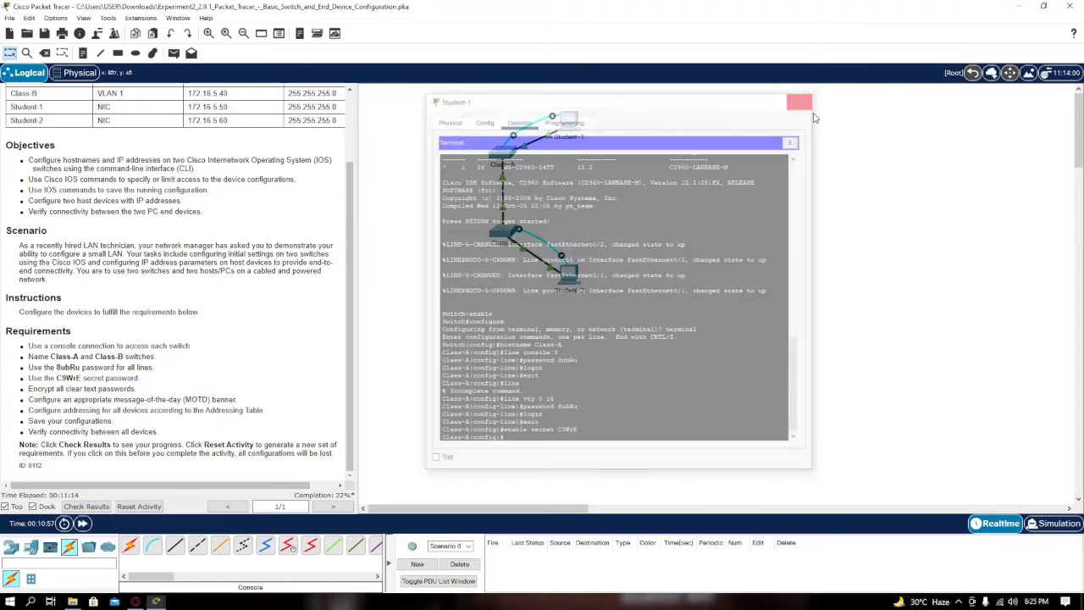
From Student-2's Terminal, set Class-B's enable secret to the required password
{"action": "left_click", "coordinate": [583, 269]}
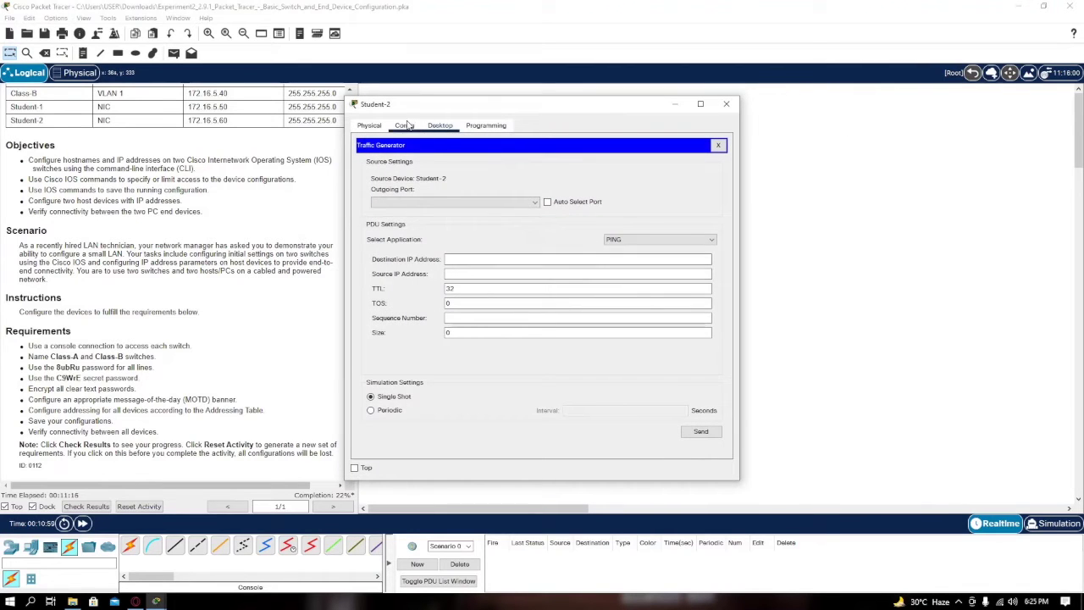
{"action": "left_click", "coordinate": [718, 148]}
{"action": "left_click", "coordinate": [542, 177]}
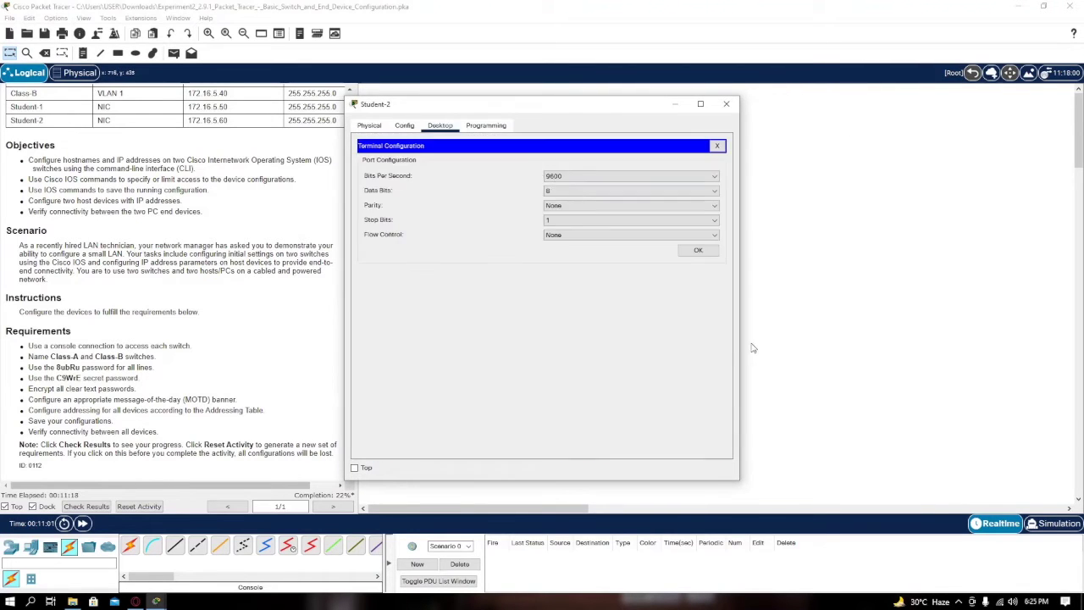
{"action": "left_click", "coordinate": [700, 251]}
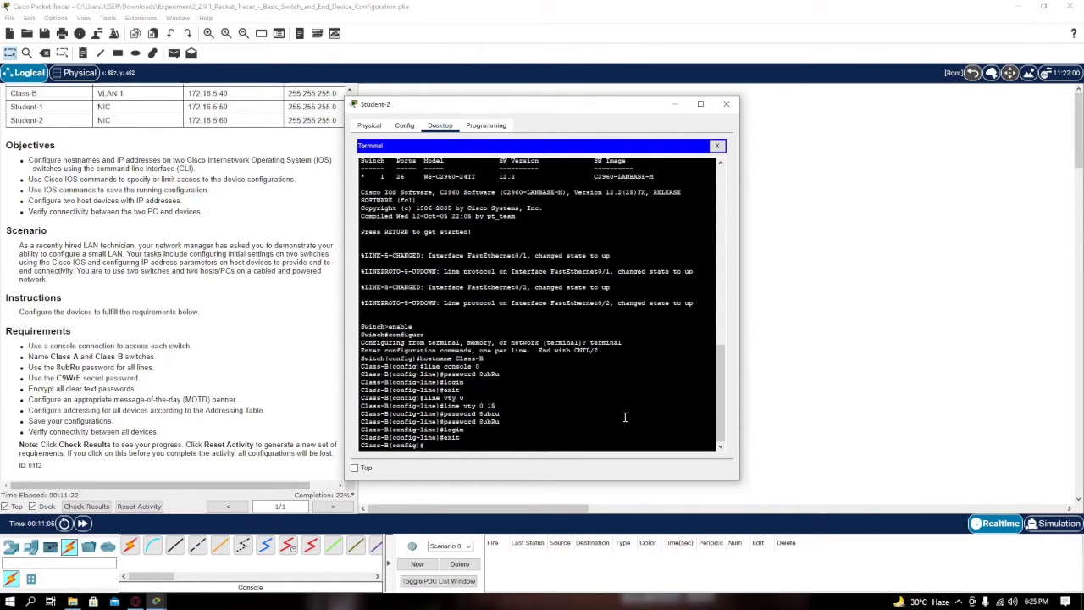
{"action": "type", "text": "enable secret C9WrE"}
{"action": "key", "text": "Return"}
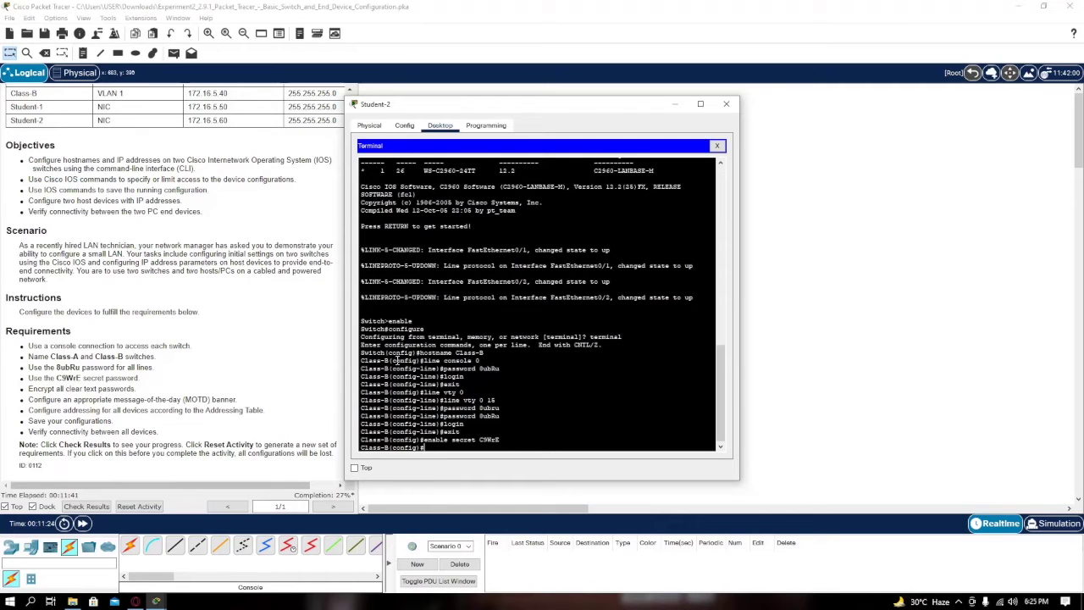
Turn on service password-encryption on Class-B
{"action": "left_click_drag", "start_coordinate": [430, 108], "coordinate": [481, 106]}
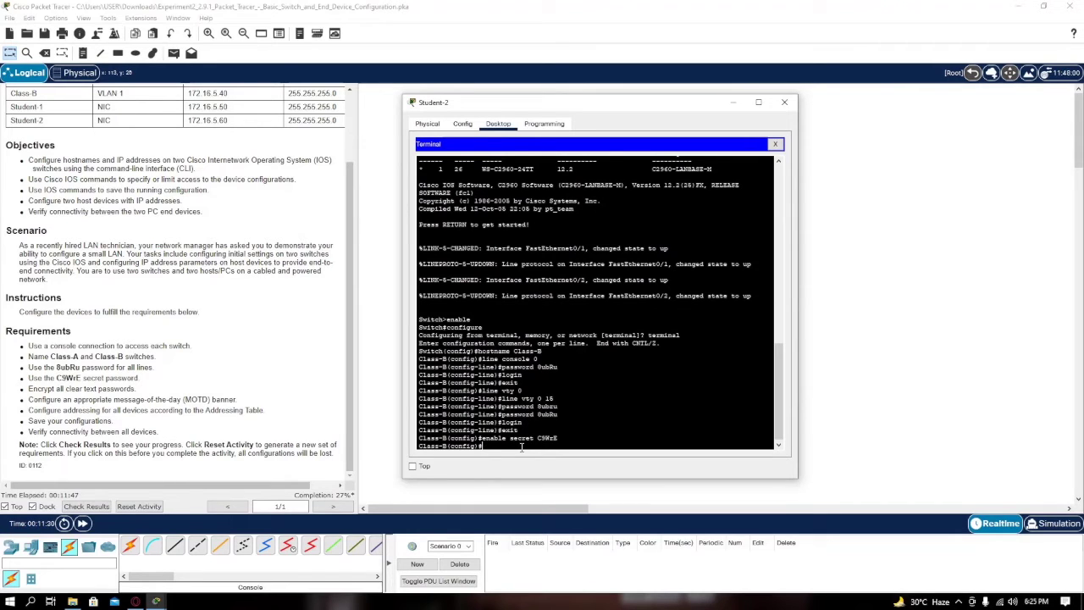
{"action": "type", "text": "service password-encryption"}
{"action": "key", "text": "Return"}
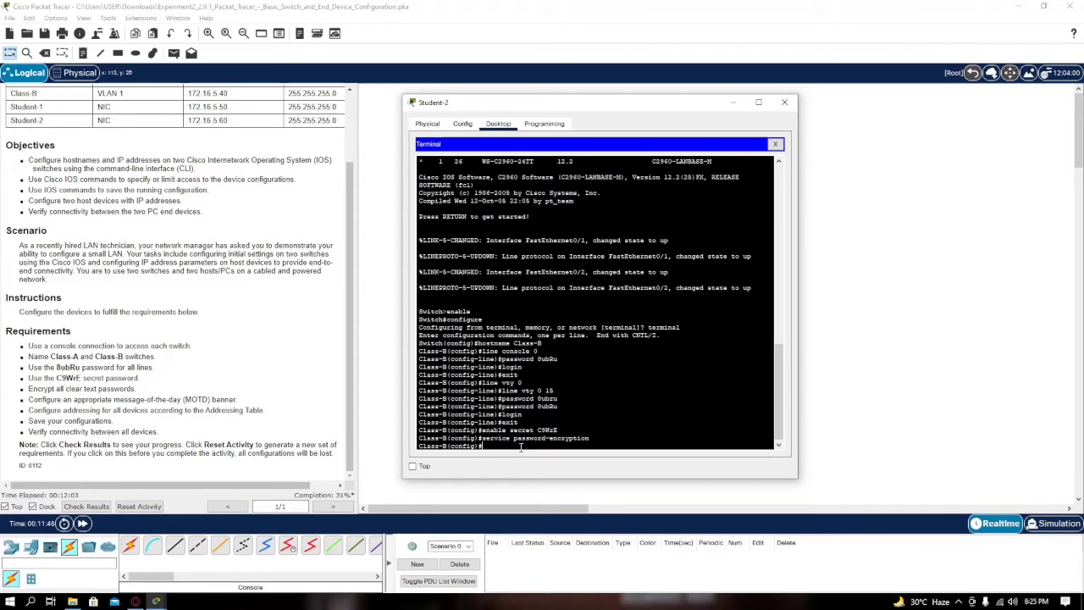
Run service password-encryption on Class-A from Student-1's Terminal, then close the window
{"action": "left_click", "coordinate": [784, 102]}
{"action": "left_click", "coordinate": [568, 119]}
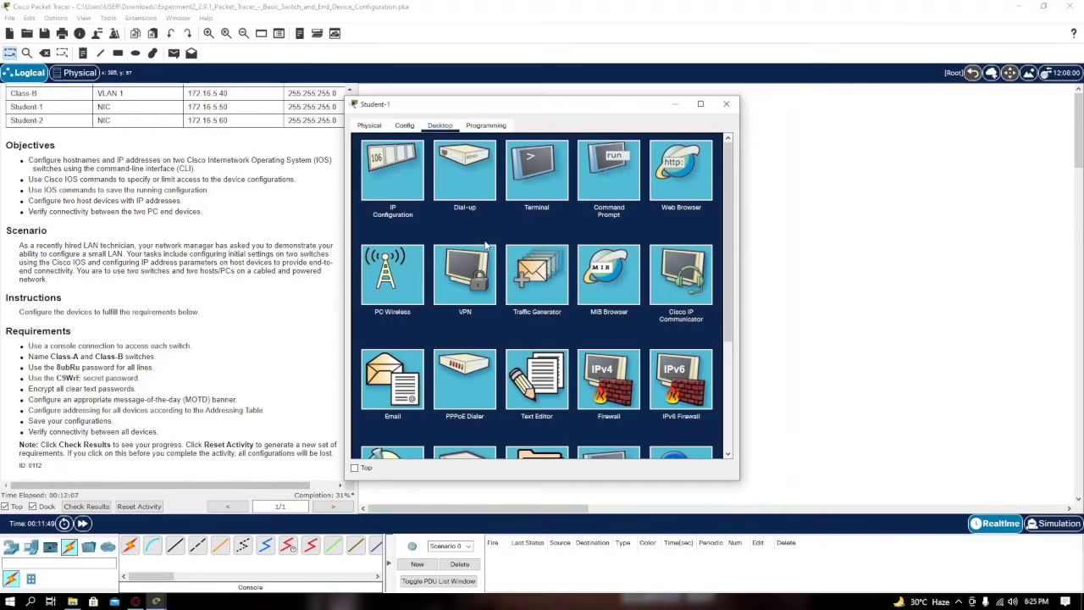
{"action": "left_click", "coordinate": [555, 172]}
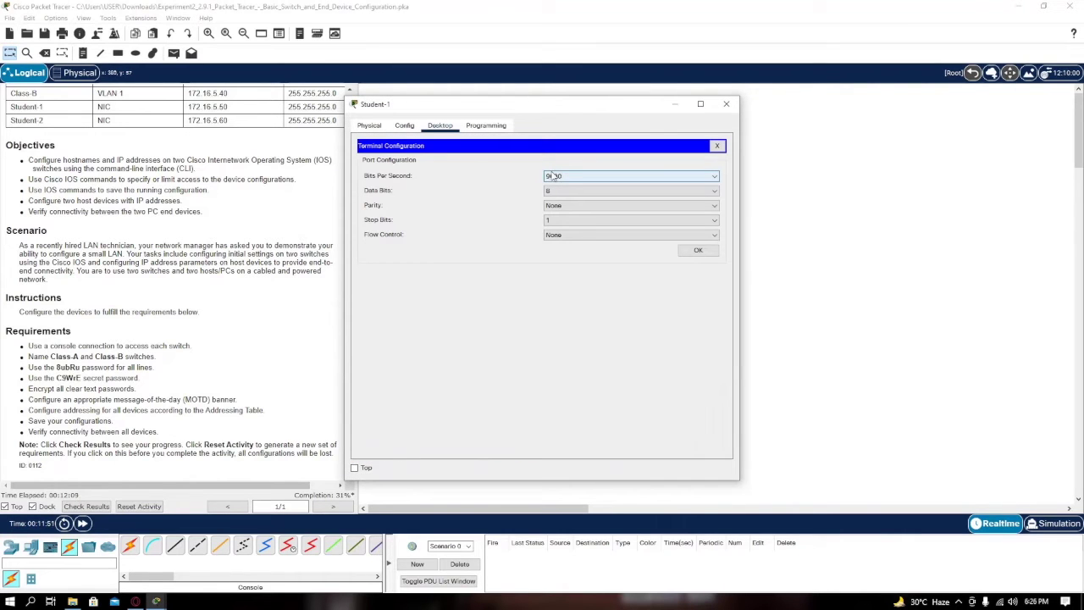
{"action": "left_click", "coordinate": [699, 251]}
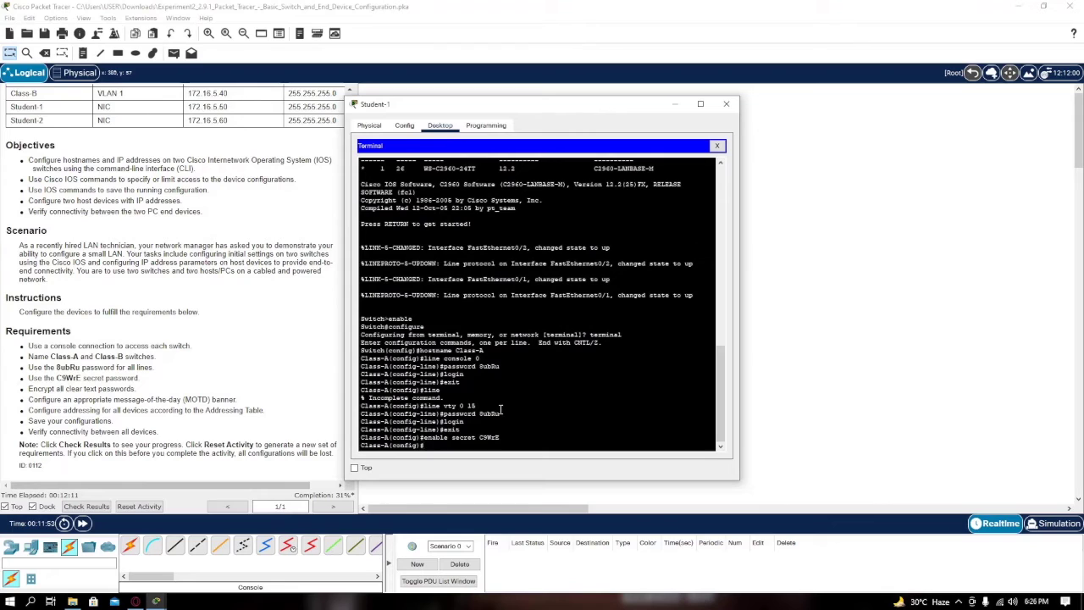
{"action": "type", "text": "service password-encryption"}
{"action": "key", "text": "Return"}
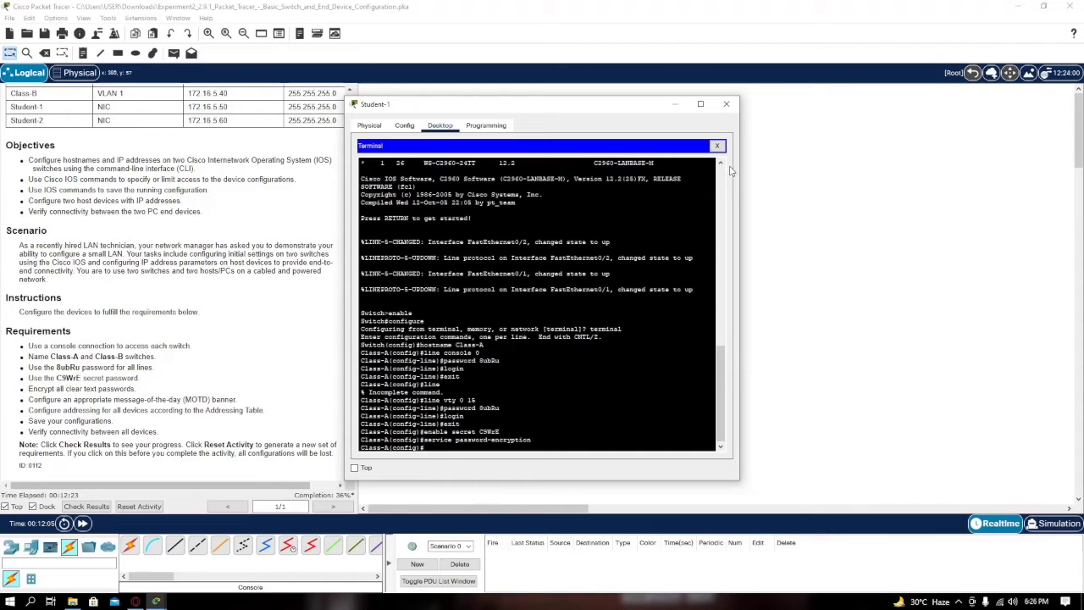
{"action": "left_click", "coordinate": [726, 106]}
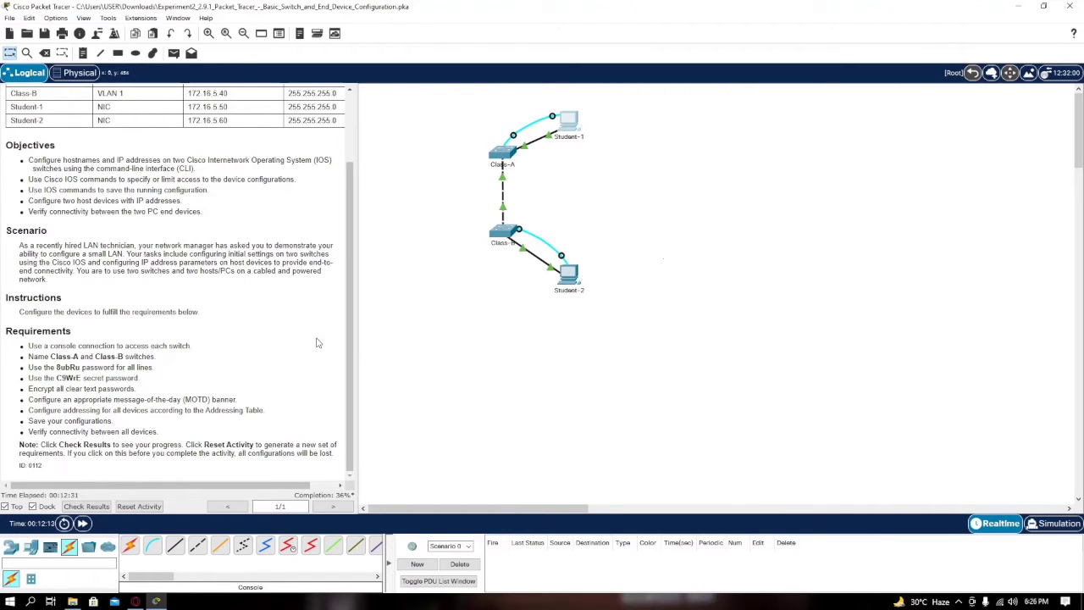
Open Student-1's terminal console to the Class-A switch with the default port settings
{"action": "left_click_drag", "start_coordinate": [31, 399], "coordinate": [97, 400]}
{"action": "left_click", "coordinate": [147, 402]}
{"action": "left_click", "coordinate": [570, 123]}
{"action": "left_click_drag", "start_coordinate": [490, 116], "coordinate": [534, 105]}
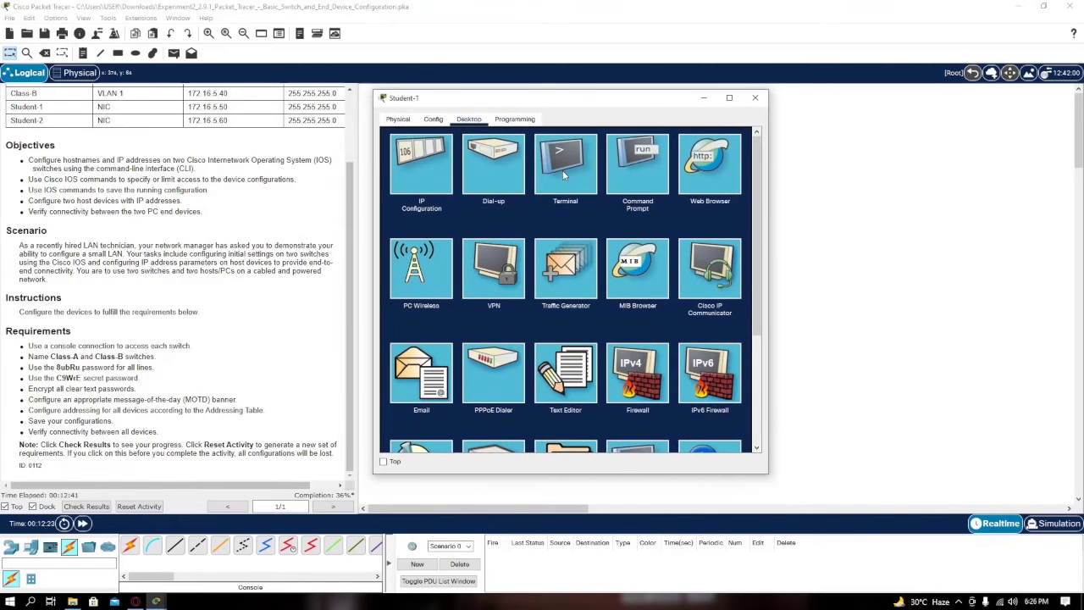
{"action": "left_click", "coordinate": [563, 169]}
{"action": "left_click", "coordinate": [727, 245]}
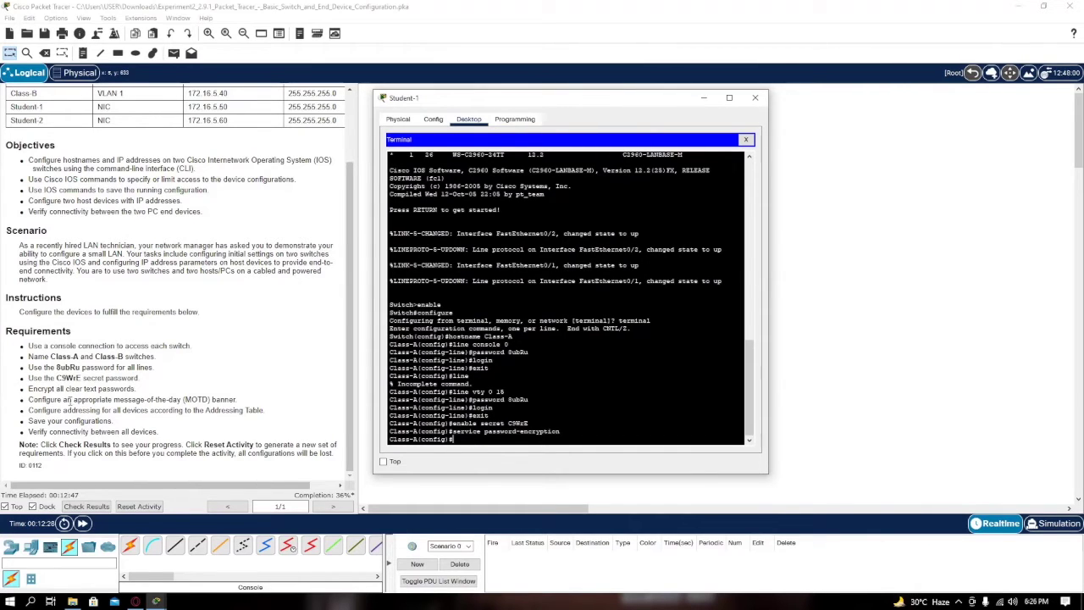
Enter a banner motd command on Class-A reading 'Hello! Good day!'
{"action": "type", "text": "banner motd #"}
{"action": "type", "text": "Hello! Good Day!"}
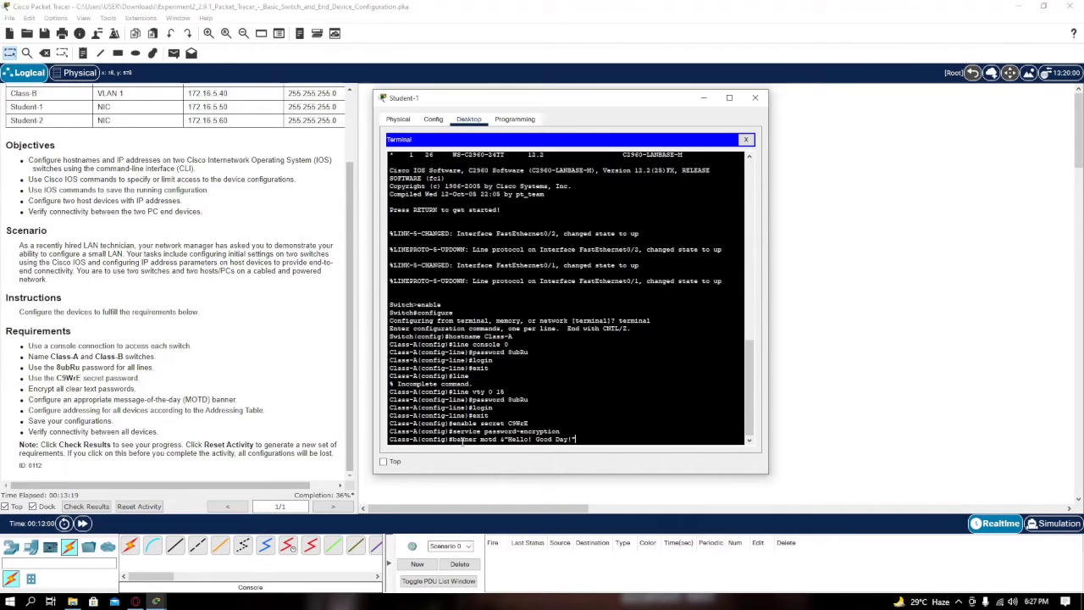
{"action": "type", "text": "\"&"}
{"action": "key", "text": "Right"}
{"action": "key", "text": "End"}
{"action": "key", "text": "BackSpace"}
{"action": "key", "text": "BackSpace"}
{"action": "key", "text": "BackSpace"}
{"action": "key", "text": "BackSpace"}
{"action": "key", "text": "BackSpace"}
{"action": "key", "text": "BackSpace"}
{"action": "key", "text": "BackSpace"}
{"action": "key", "text": "BackSpace"}
{"action": "key", "text": "BackSpace"}
{"action": "key", "text": "BackSpace"}
{"action": "key", "text": "BackSpace"}
{"action": "key", "text": "BackSpace"}
{"action": "key", "text": "BackSpace"}
{"action": "key", "text": "BackSpace"}
{"action": "key", "text": "BackSpace"}
{"action": "key", "text": "BackSpace"}
{"action": "key", "text": "BackSpace"}
{"action": "key", "text": "BackSpace"}
{"action": "type", "text": "Hello! Good day!"}
{"action": "key", "text": "Return"}
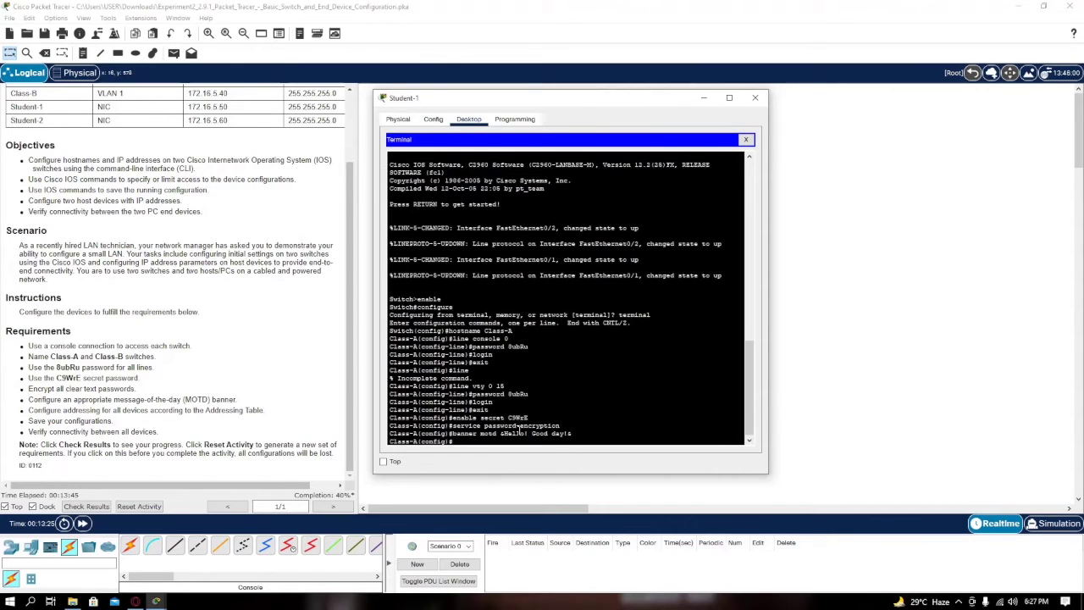
From Student-2's terminal, set Class-B's MOTD banner to 'Hello! Good night!'
{"action": "left_click", "coordinate": [755, 97]}
{"action": "left_click", "coordinate": [564, 275]}
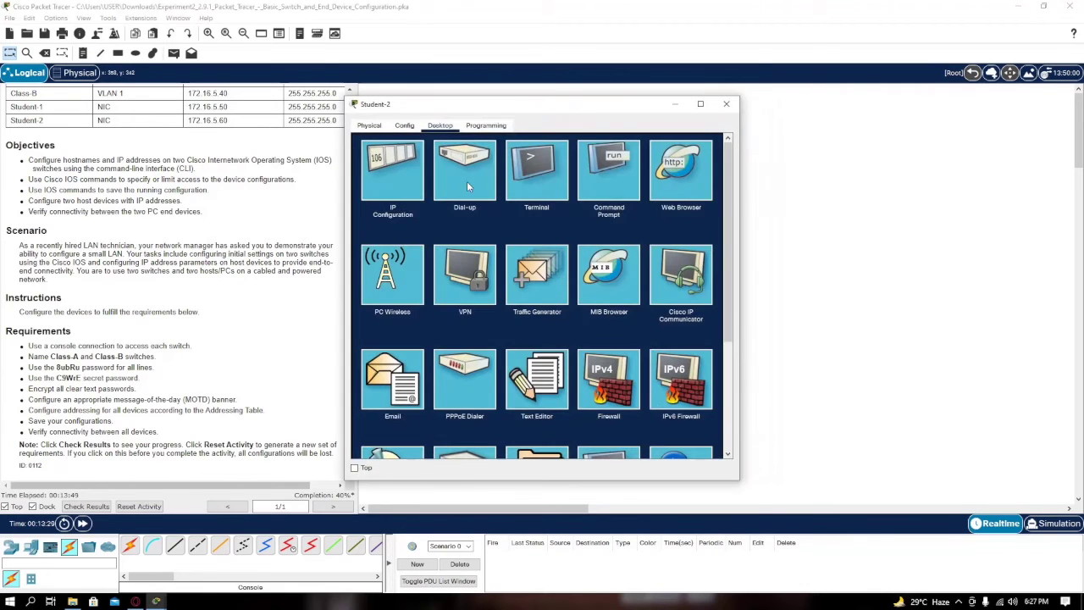
{"action": "left_click", "coordinate": [467, 181]}
{"action": "left_click", "coordinate": [693, 251]}
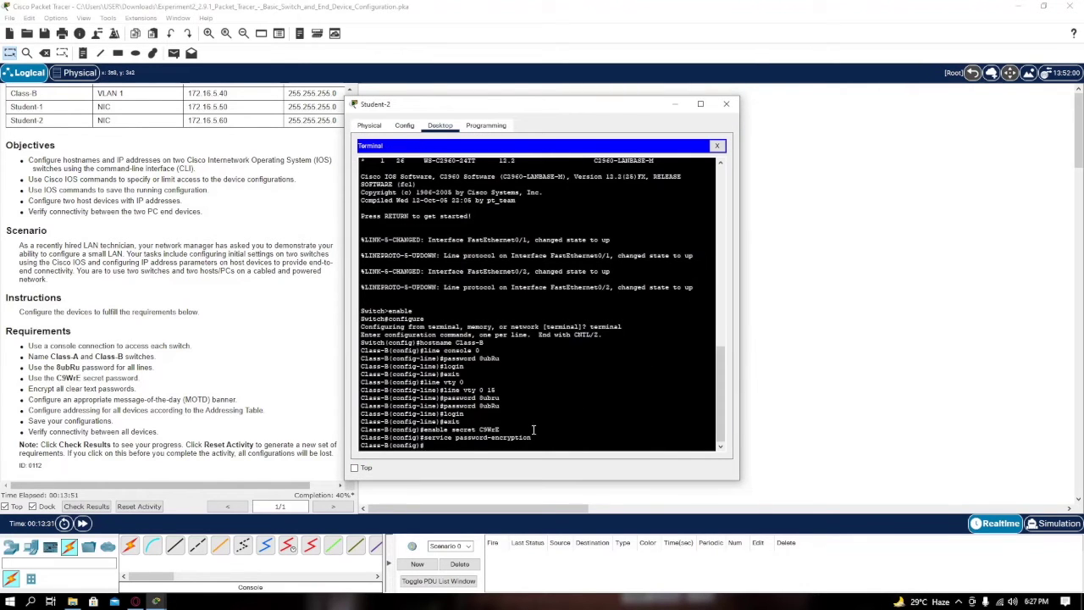
{"action": "type", "text": "bann"}
{"action": "type", "text": "er"}
{"action": "type", "text": " motd"}
{"action": "type", "text": " &Hello"}
{"action": "type", "text": "! D"}
{"action": "type", "text": "ood night!&"}
{"action": "key", "text": "Return"}
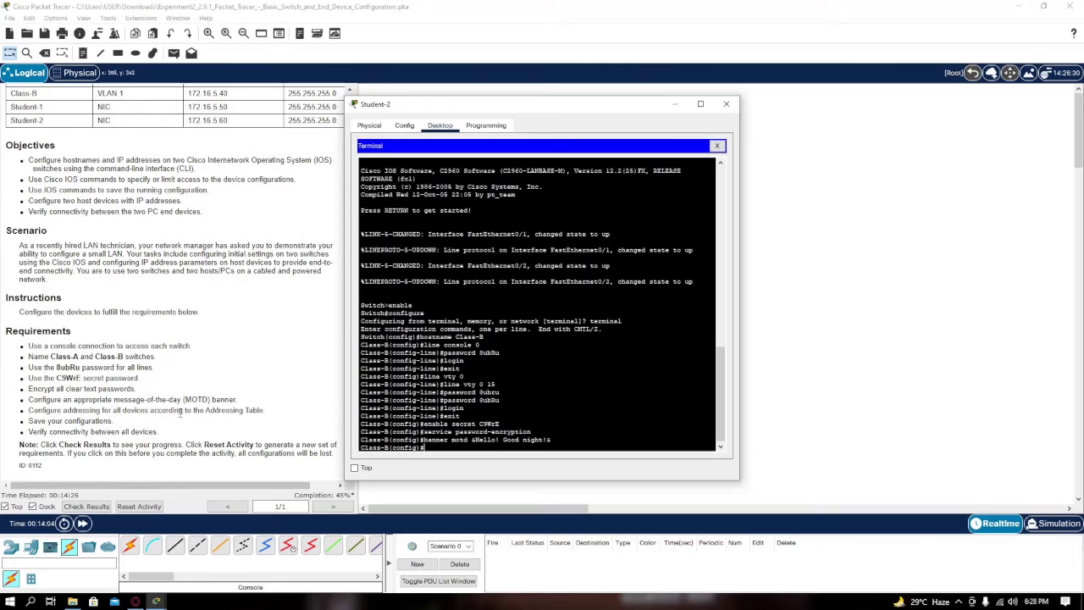
{"action": "scroll", "coordinate": [206, 213], "scroll_direction": "up", "scroll_amount": 2}
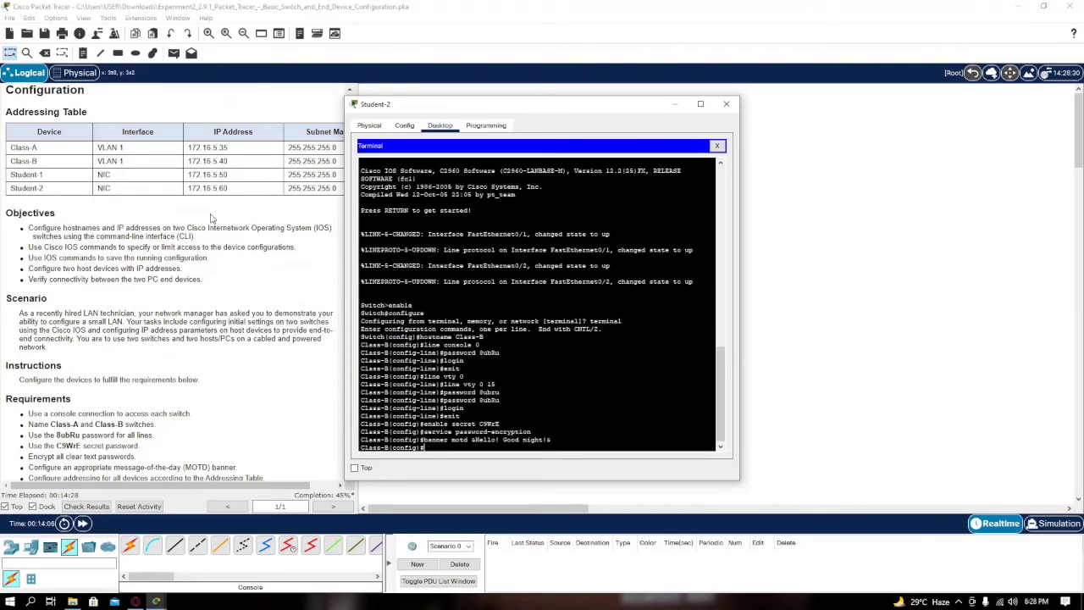
{"action": "scroll", "coordinate": [268, 342], "scroll_direction": "down", "scroll_amount": 2}
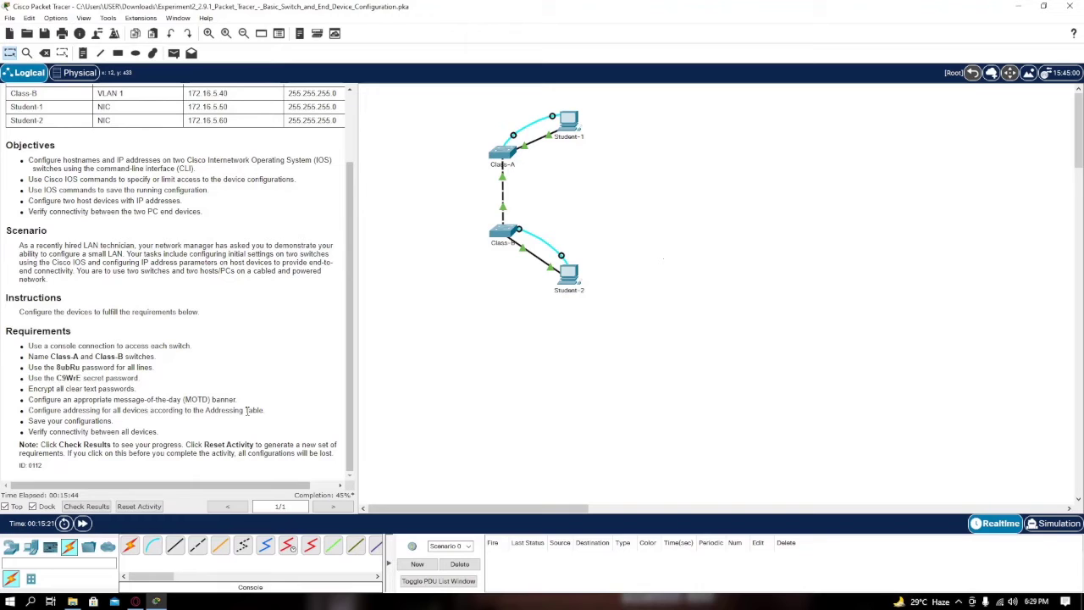
In Student-1's IP Configuration, enter IPv4 172.16.5.50 with subnet mask 255.255.255.0
{"action": "scroll", "coordinate": [260, 133], "scroll_direction": "up", "scroll_amount": 3}
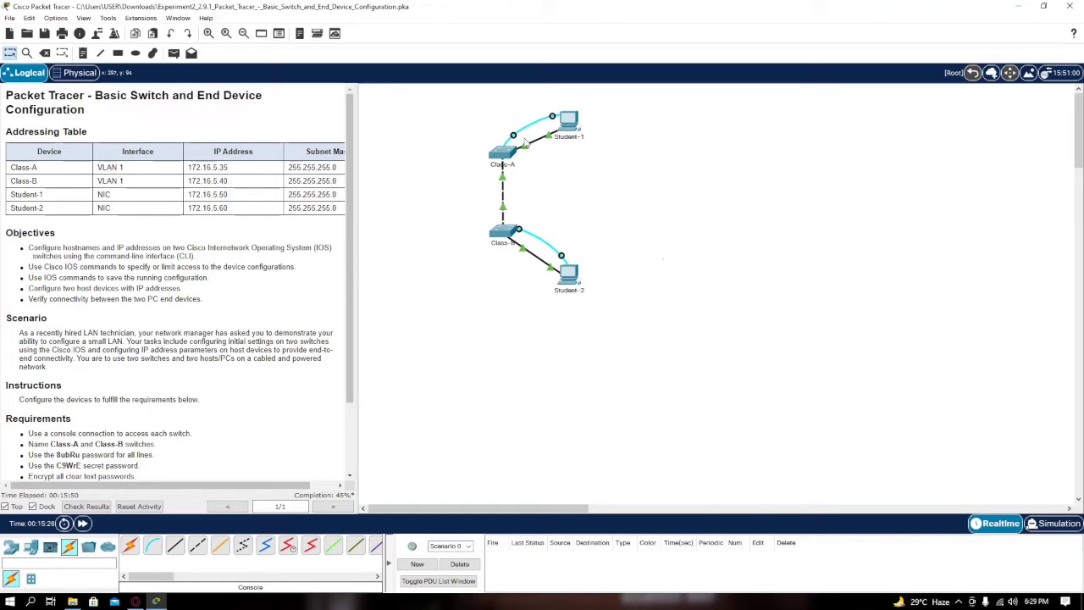
{"action": "left_click", "coordinate": [553, 135]}
{"action": "left_click_drag", "start_coordinate": [536, 109], "coordinate": [675, 110]}
{"action": "left_click_drag", "start_coordinate": [582, 111], "coordinate": [535, 97]}
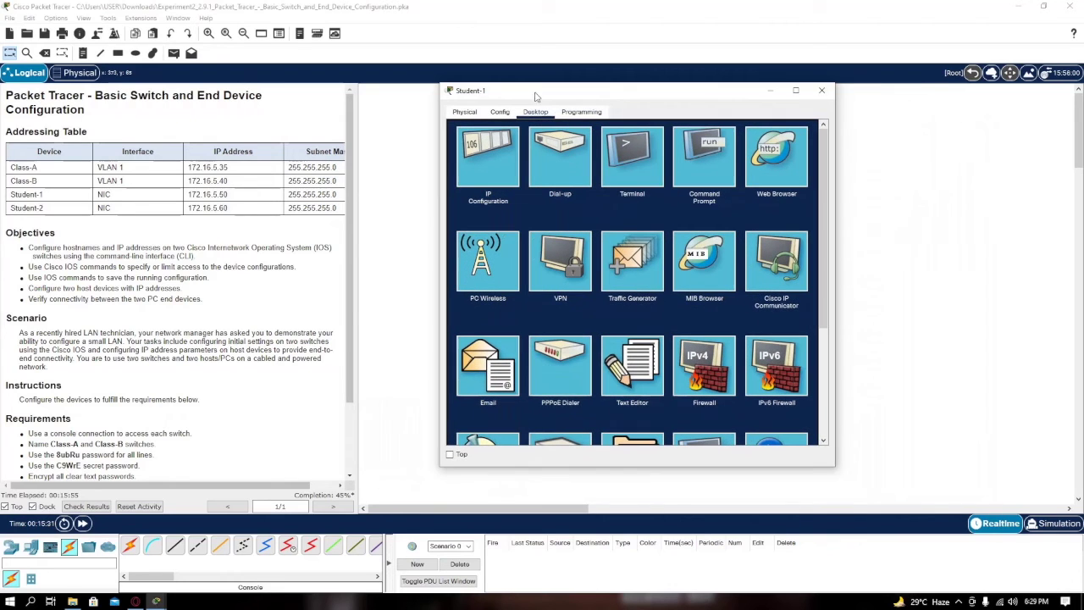
{"action": "left_click", "coordinate": [500, 166]}
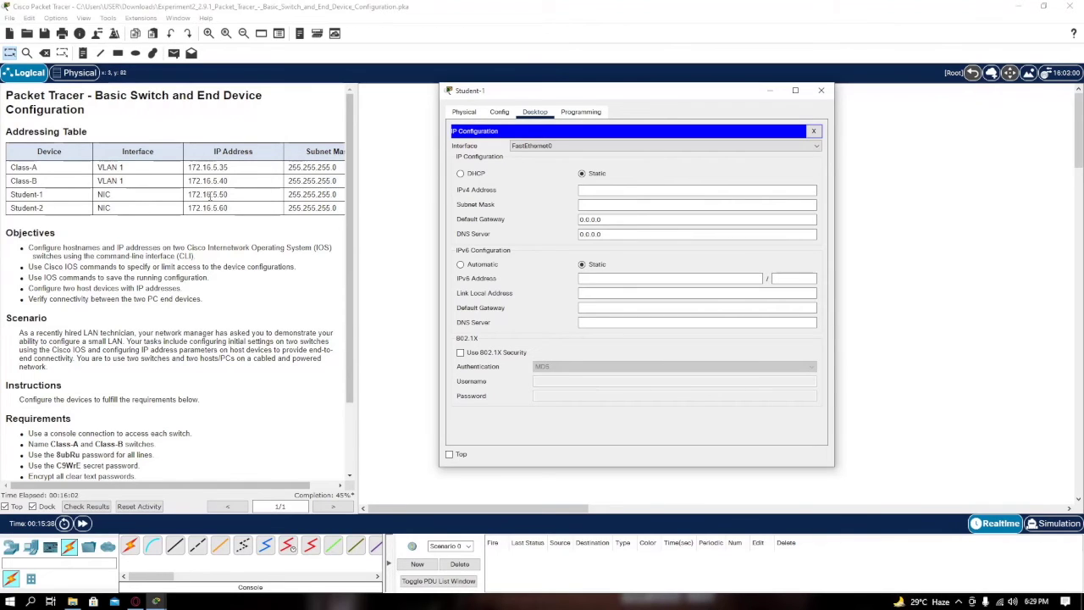
{"action": "left_click_drag", "start_coordinate": [189, 196], "coordinate": [226, 196]}
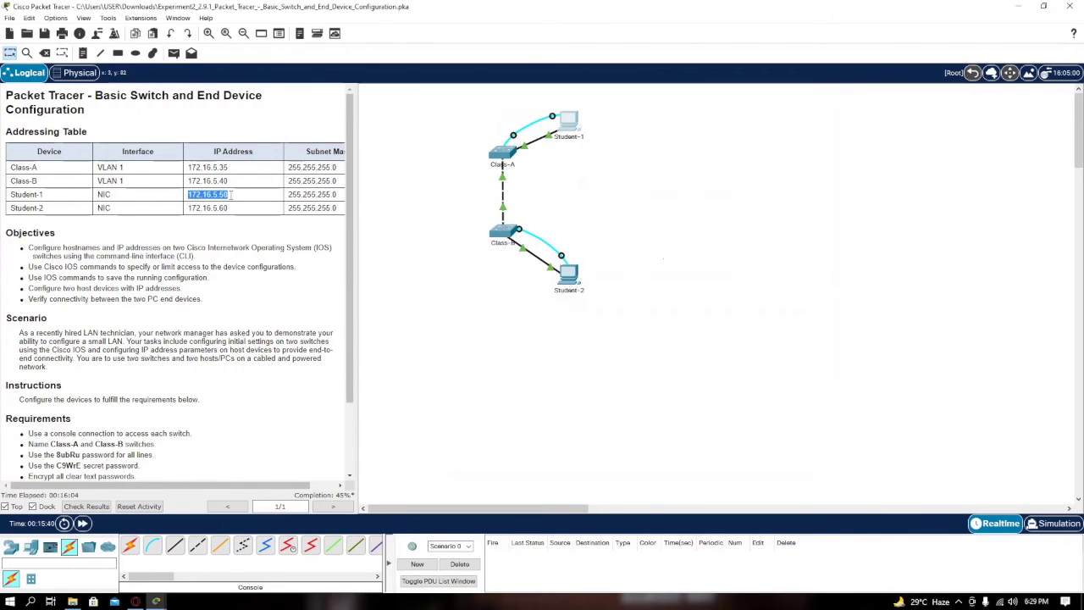
{"action": "left_click_drag", "start_coordinate": [227, 194], "coordinate": [195, 194]}
{"action": "left_click", "coordinate": [567, 120]}
{"action": "left_click", "coordinate": [603, 189]}
{"action": "type", "text": "172"}
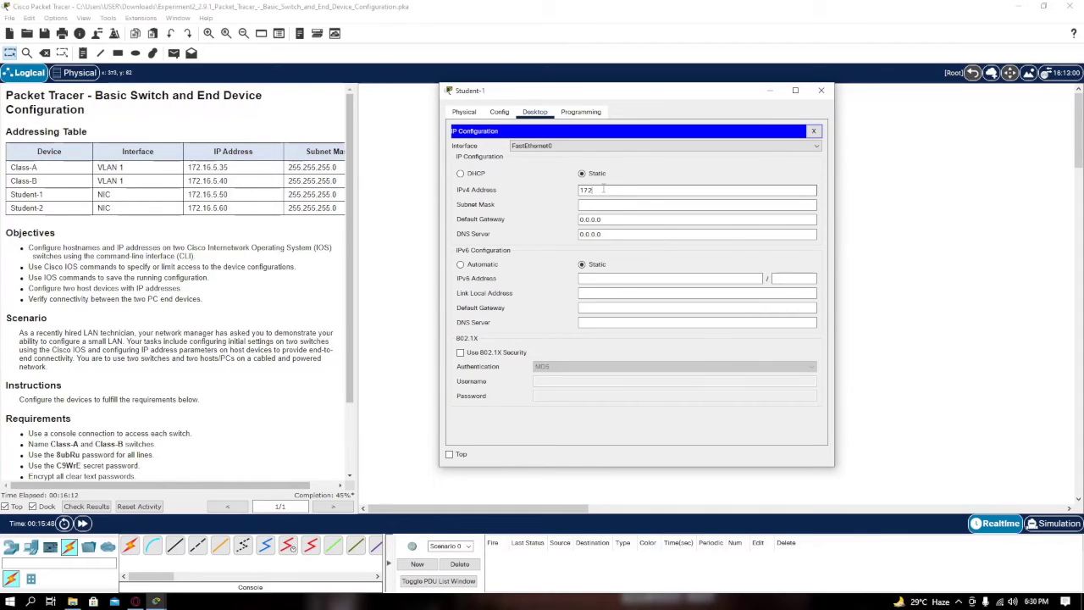
{"action": "type", "text": ".16.5.50"}
{"action": "left_click", "coordinate": [631, 205]}
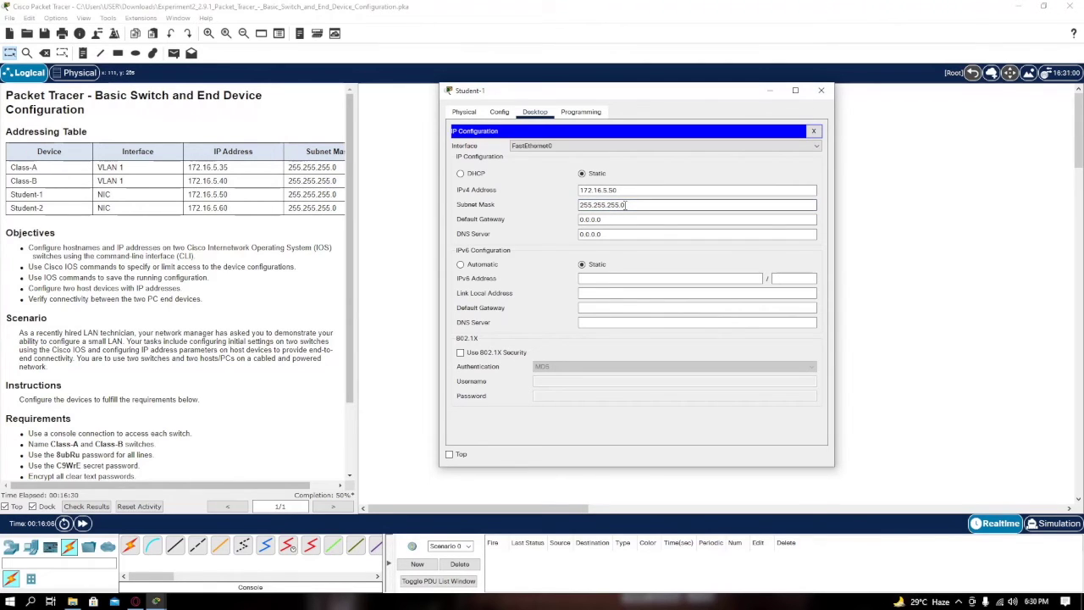
{"action": "left_click", "coordinate": [625, 205]}
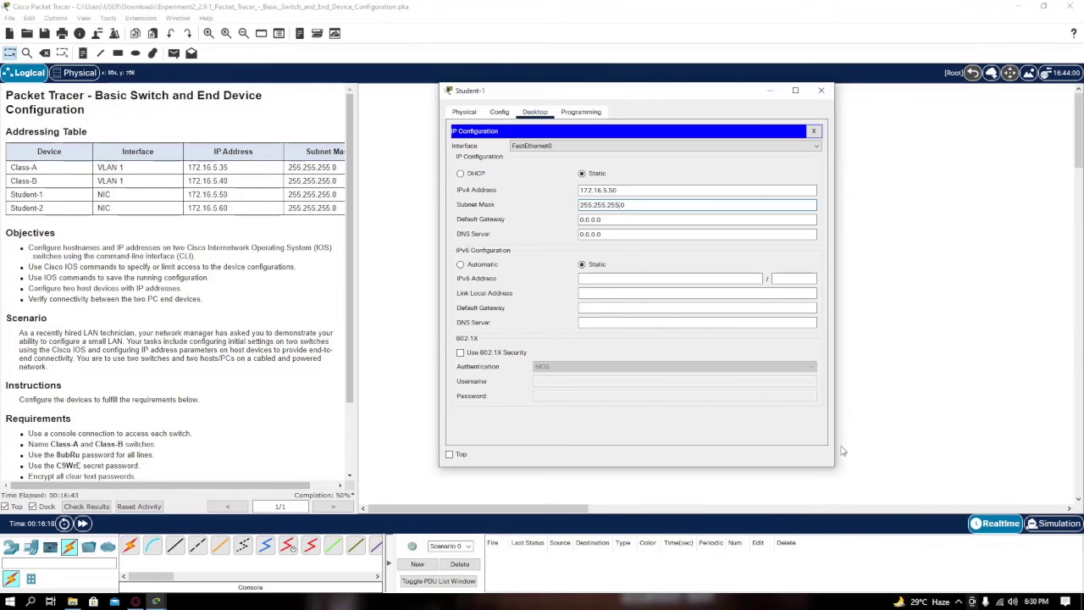
Give Student-2 the IPv4 address 172.16.5.60 with mask 255.255.255.0 and close its window
{"action": "left_click", "coordinate": [821, 90]}
{"action": "left_click", "coordinate": [383, 159]}
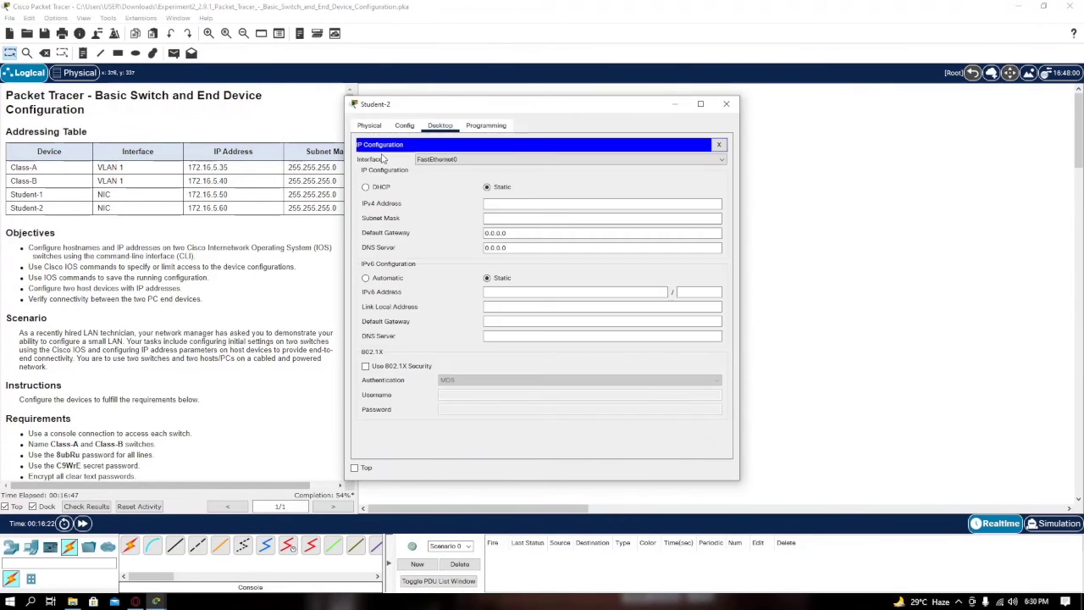
{"action": "left_click_drag", "start_coordinate": [415, 109], "coordinate": [534, 110]}
{"action": "left_click", "coordinate": [631, 208]}
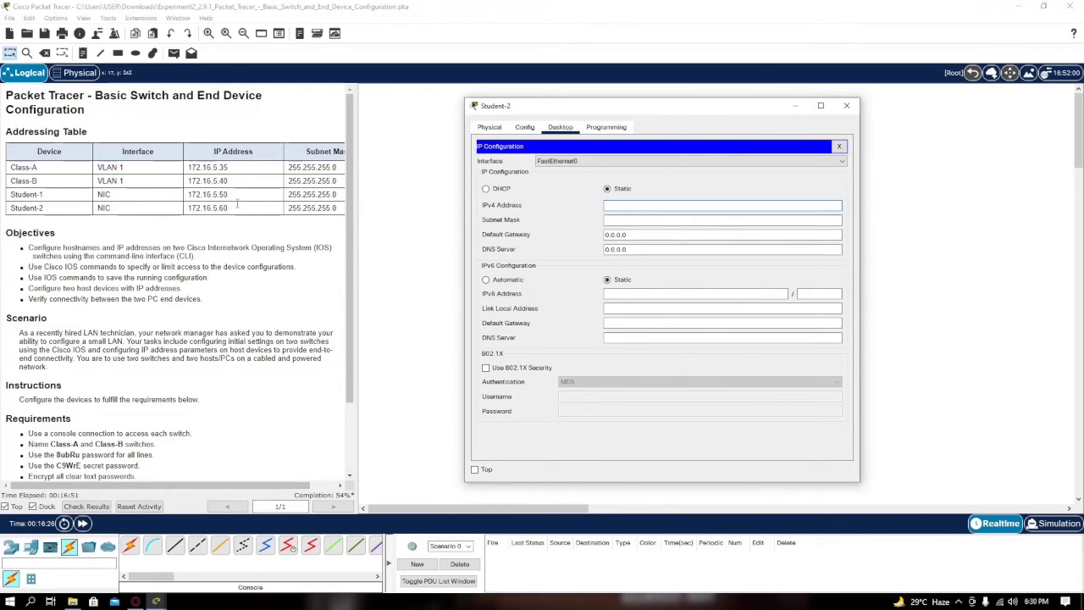
{"action": "type", "text": "172.16.5.60"}
{"action": "left_click", "coordinate": [654, 223]}
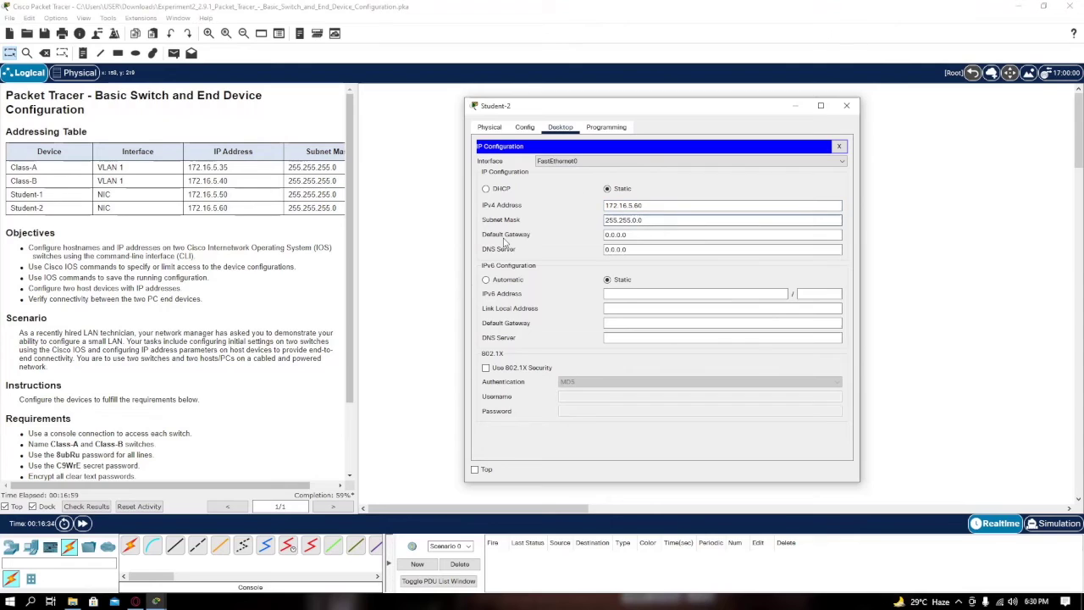
{"action": "key", "text": "BackSpace"}
{"action": "key", "text": "BackSpace"}
{"action": "type", "text": "255.255"}
{"action": "left_click", "coordinate": [846, 106]}
{"action": "scroll", "coordinate": [309, 371], "scroll_direction": "down", "scroll_amount": 3}
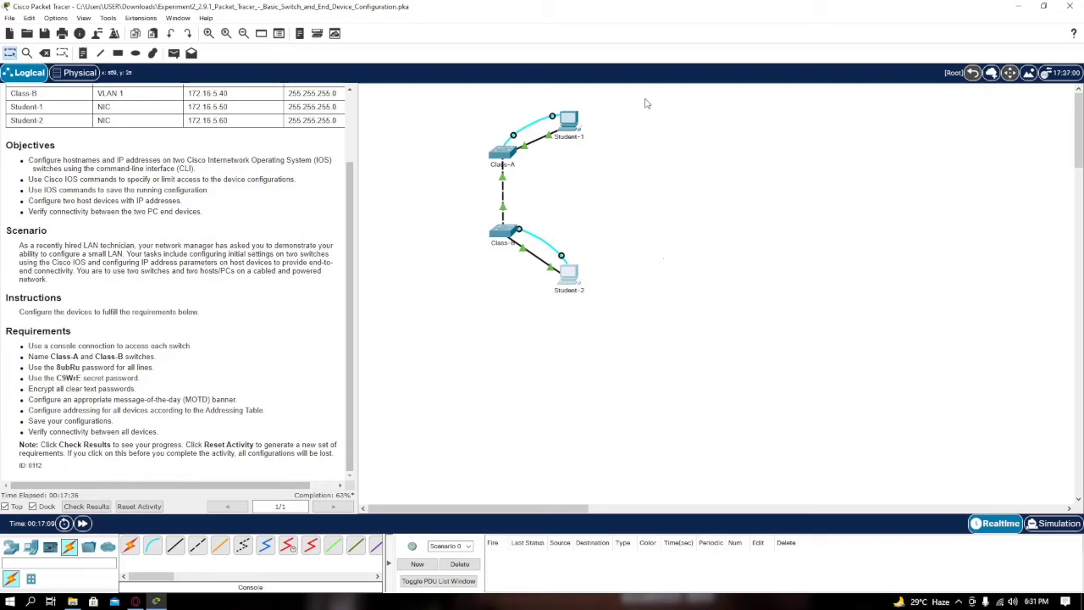
{"action": "left_click", "coordinate": [579, 123]}
On Class-A's console, enter interface configuration mode for VLAN 1
{"action": "left_click", "coordinate": [537, 172]}
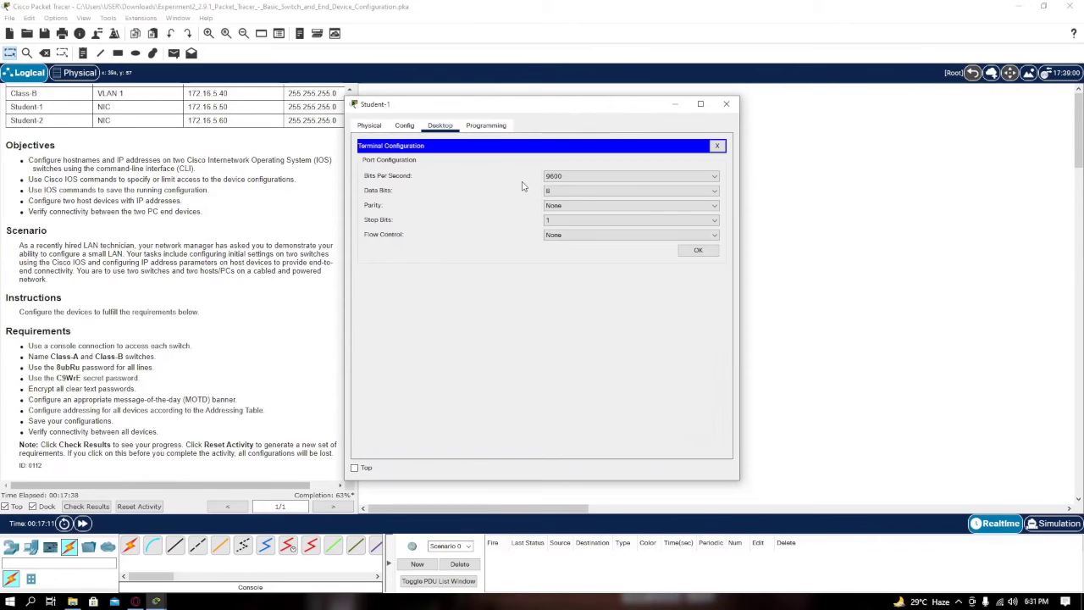
{"action": "left_click", "coordinate": [694, 250]}
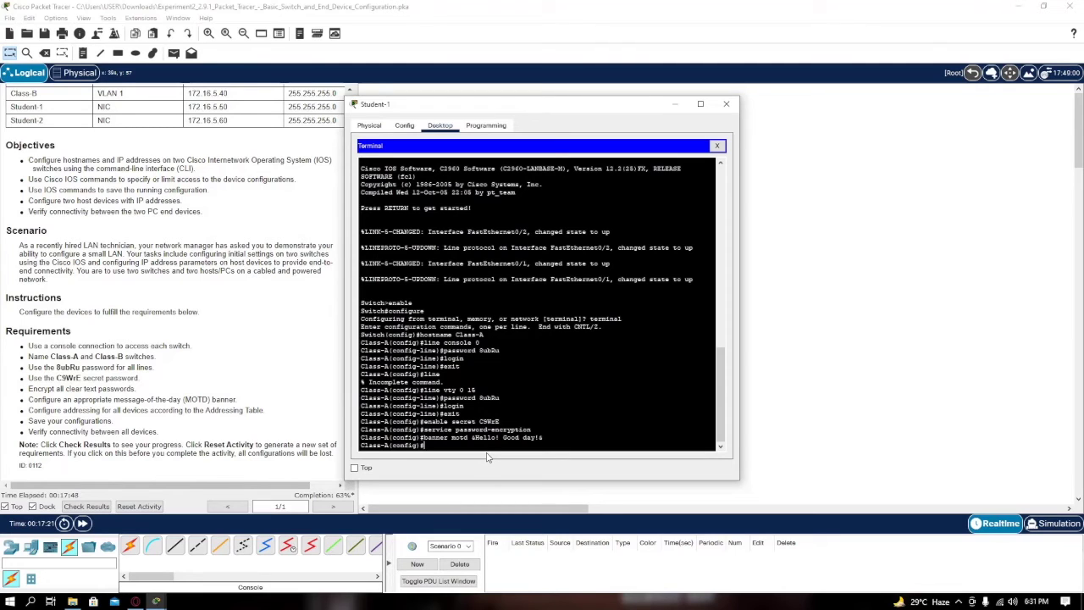
{"action": "type", "text": "interface"}
{"action": "scroll", "coordinate": [89, 170], "scroll_direction": "up", "scroll_amount": 3}
{"action": "type", "text": "vlan1"}
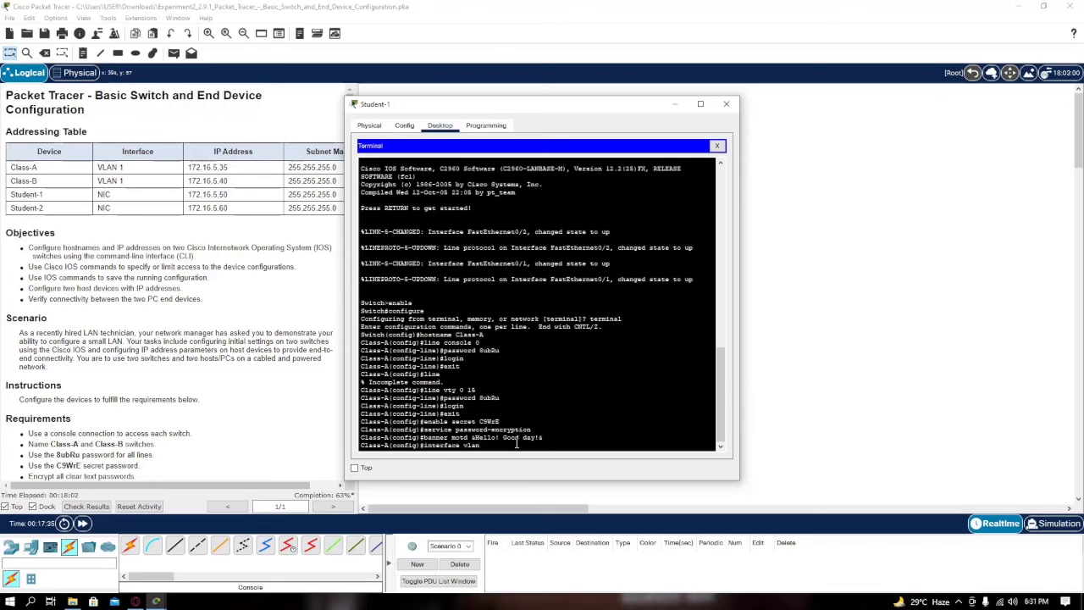
{"action": "key", "text": "Return"}
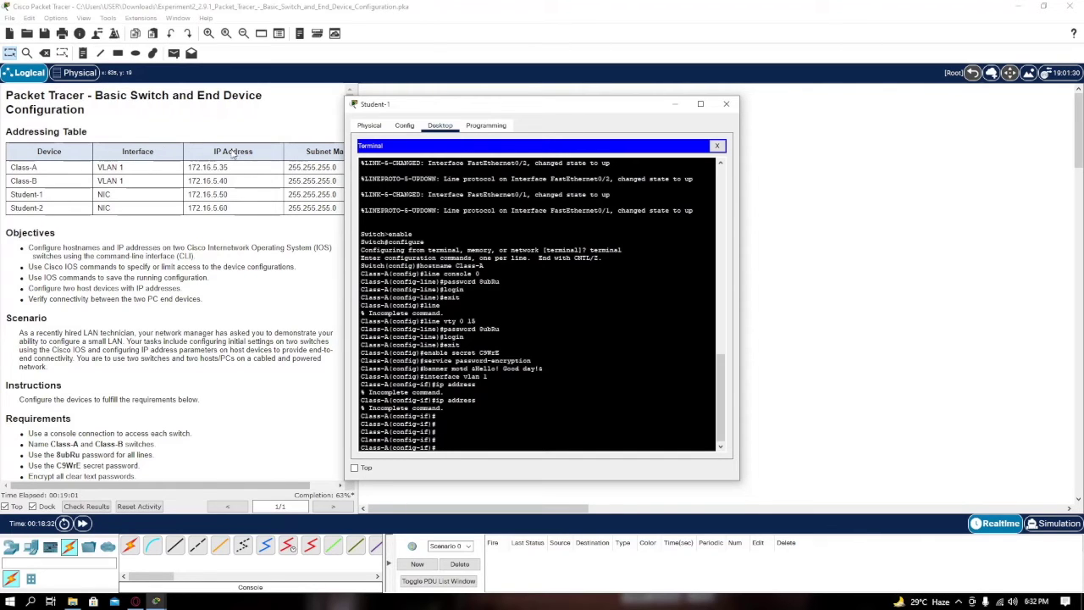
Assign VLAN 1 the address 172.16.5.35 255.255.255.0 and enable it with no shutdown
{"action": "left_click_drag", "start_coordinate": [185, 169], "coordinate": [254, 174]}
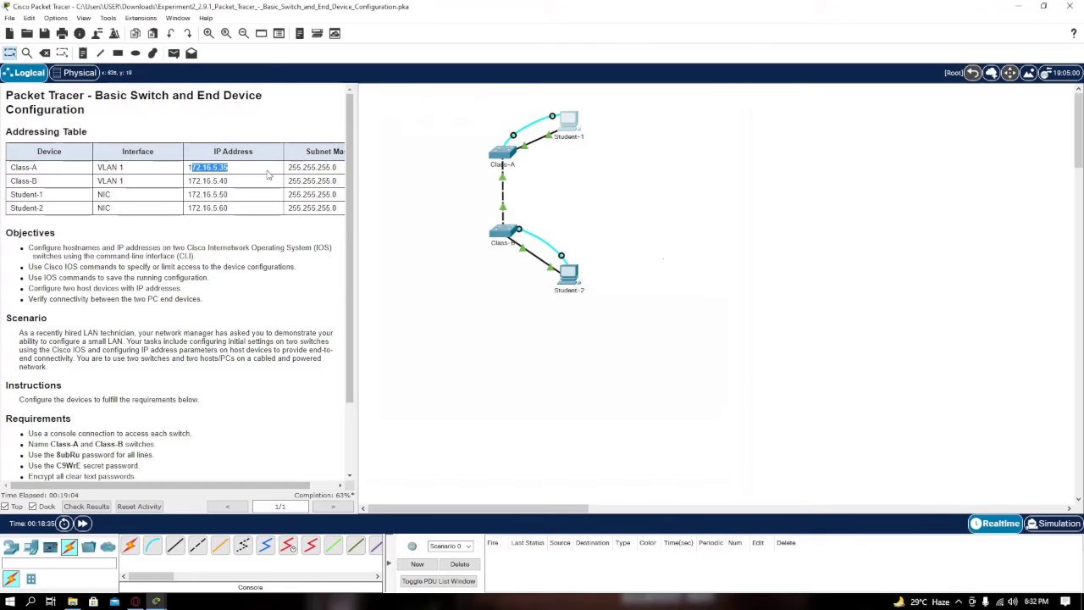
{"action": "left_click", "coordinate": [311, 167]}
{"action": "left_click", "coordinate": [569, 123]}
{"action": "key", "text": "Return"}
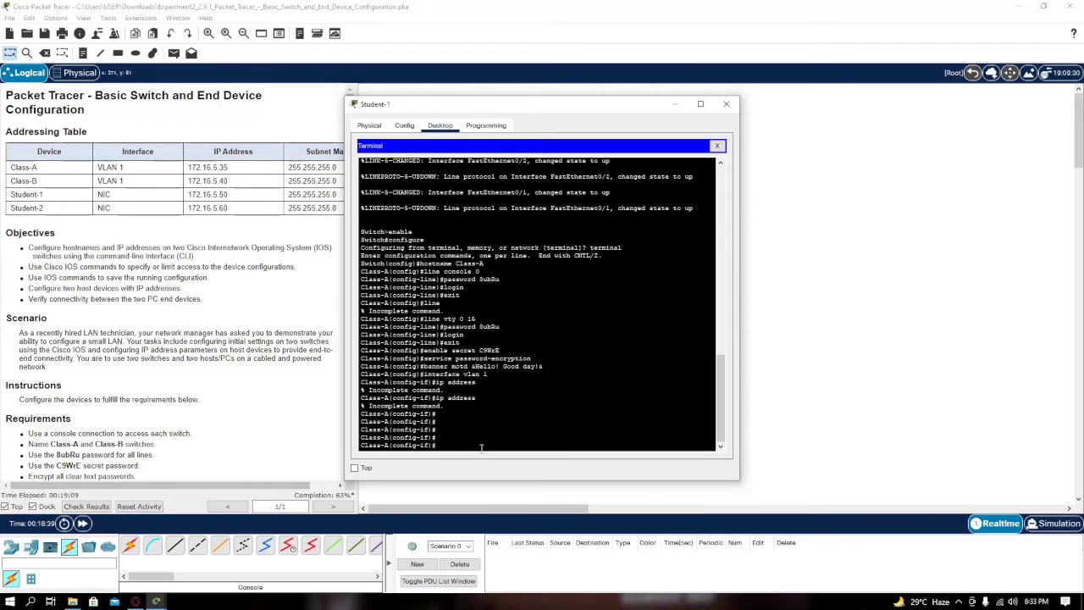
{"action": "type", "text": "ip address 172.16.5.35 255.255.255.0"}
{"action": "key", "text": "Return"}
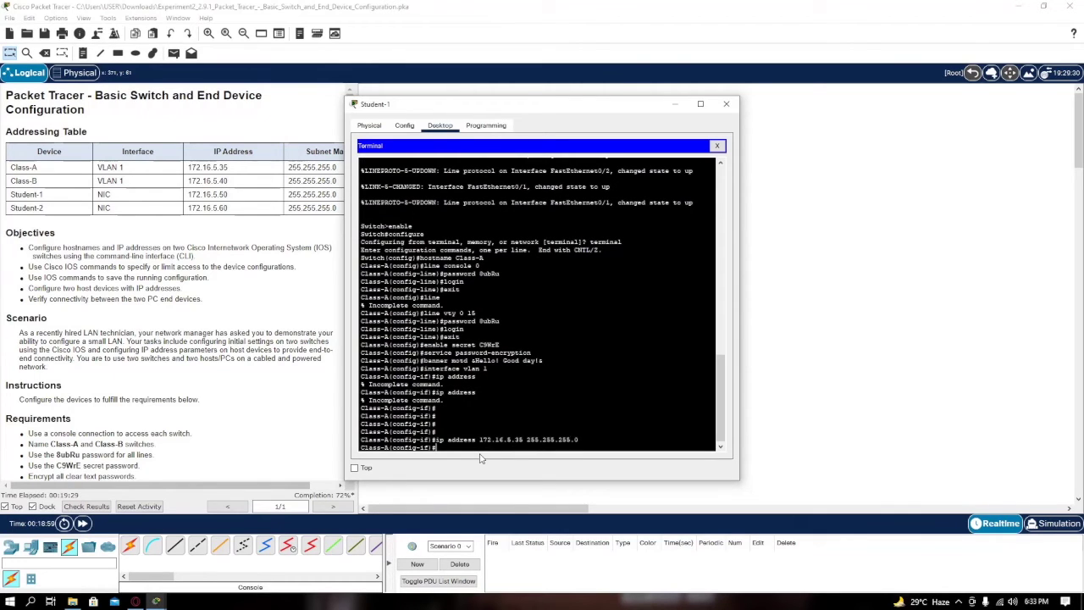
{"action": "type", "text": "no shutdown"}
{"action": "key", "text": "Return"}
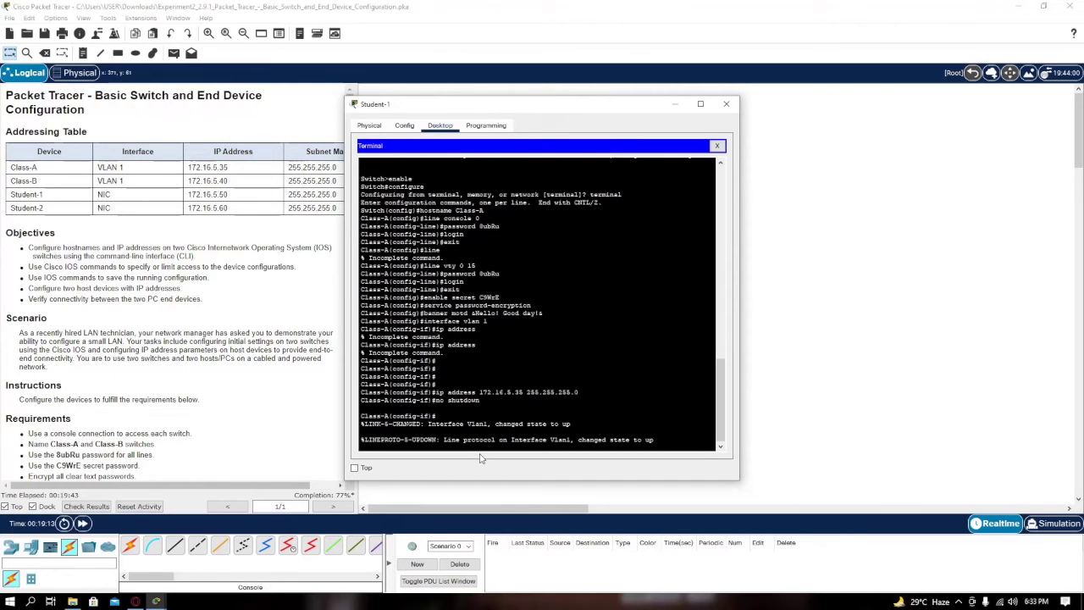
{"action": "key", "text": "Return"}
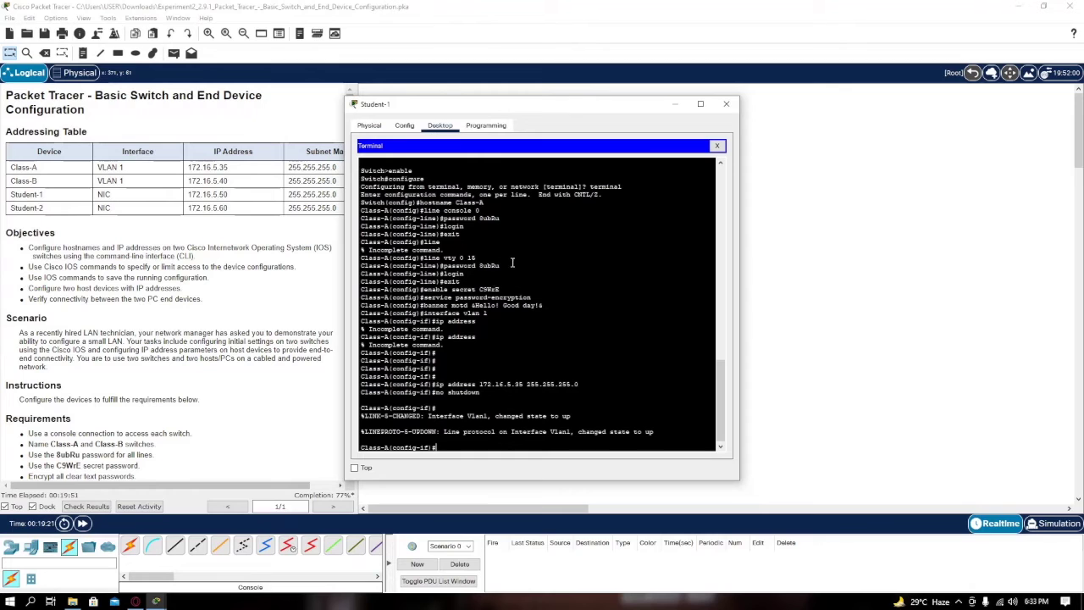
{"action": "left_click", "coordinate": [728, 104]}
Open the Class-B console through Student-2's terminal with default port settings
{"action": "left_click", "coordinate": [566, 274]}
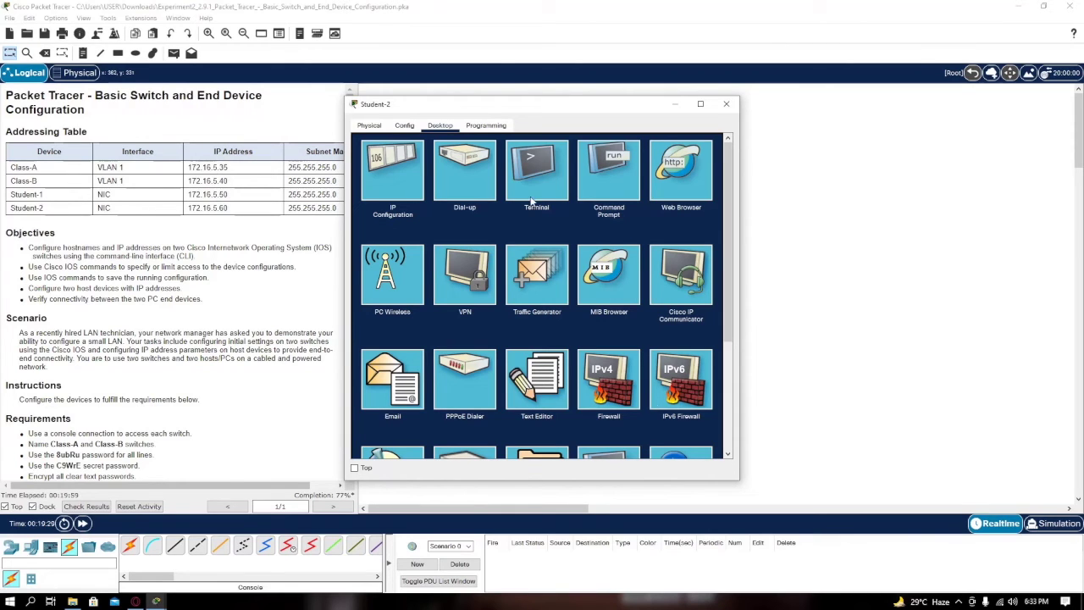
{"action": "left_click", "coordinate": [385, 154]}
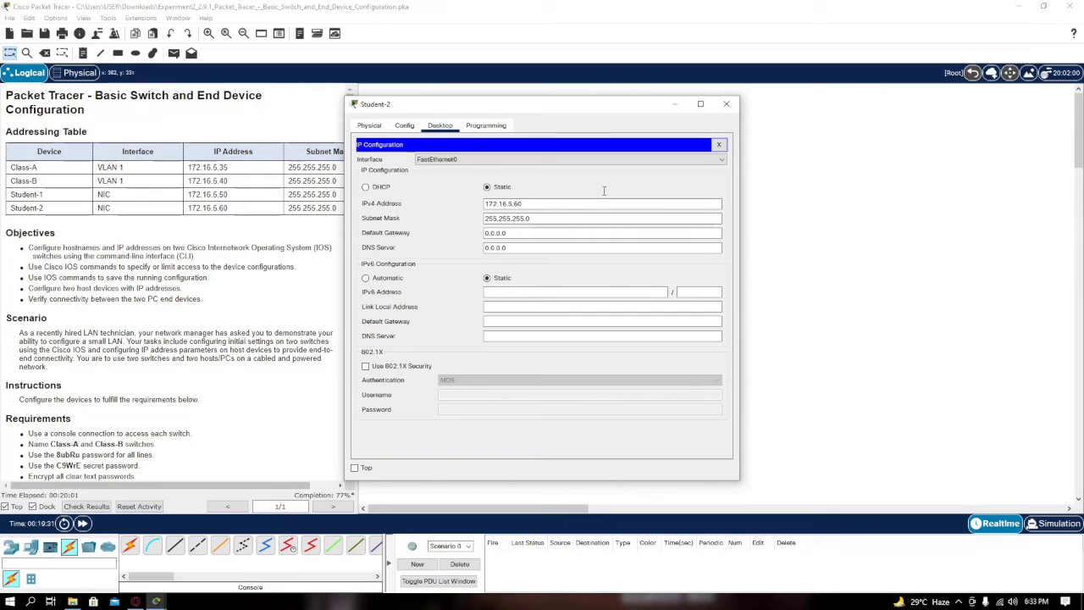
{"action": "left_click", "coordinate": [719, 145]}
{"action": "left_click", "coordinate": [548, 182]}
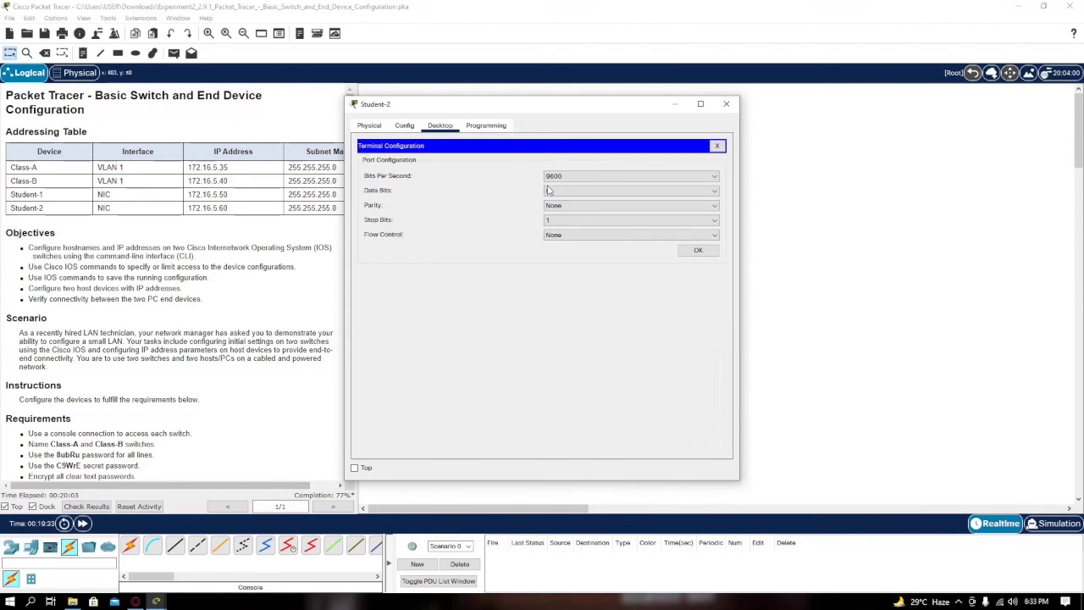
{"action": "left_click", "coordinate": [699, 250]}
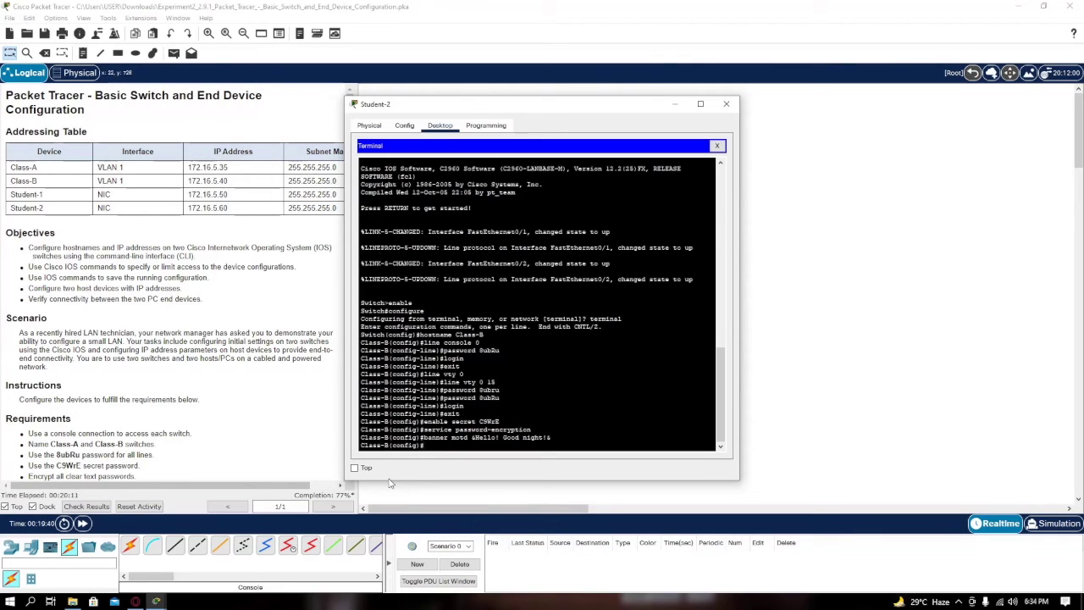
Configure Class-B's VLAN 1 with 172.16.5.40 255.255.255.0 and bring it up with no shutdown
{"action": "type", "text": "nterface vlan 1"}
{"action": "key", "text": "Return"}
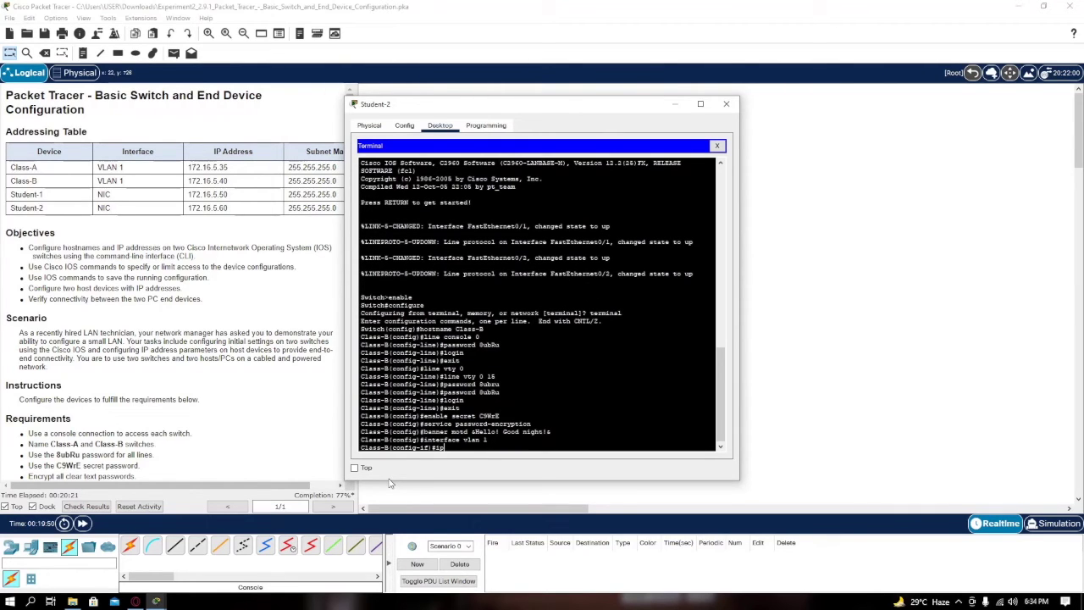
{"action": "type", "text": "ip address 172.16.5.40 255.255.255.0"}
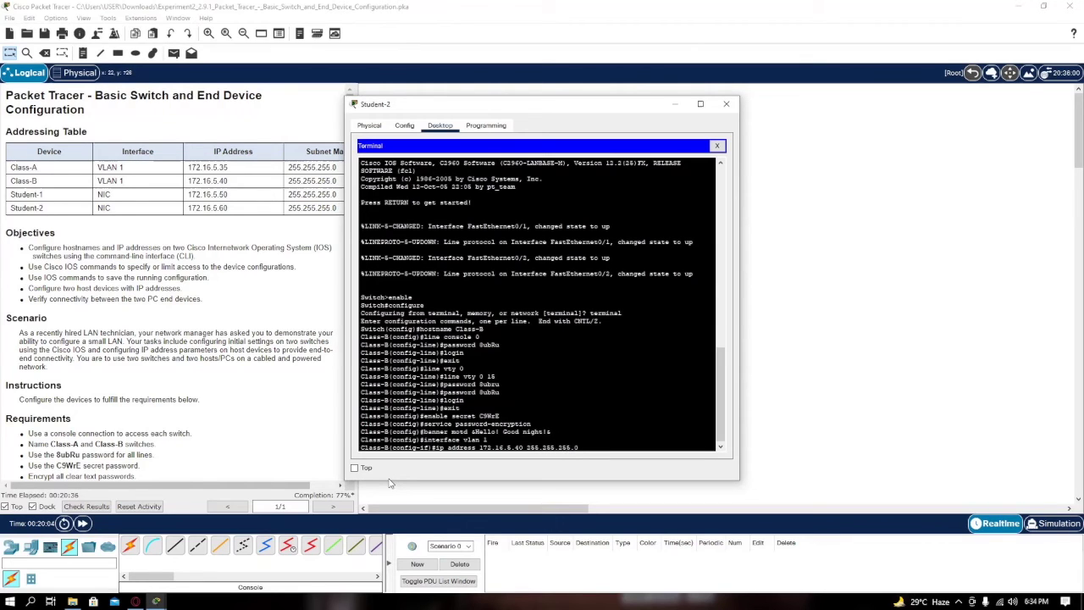
{"action": "key", "text": "Return"}
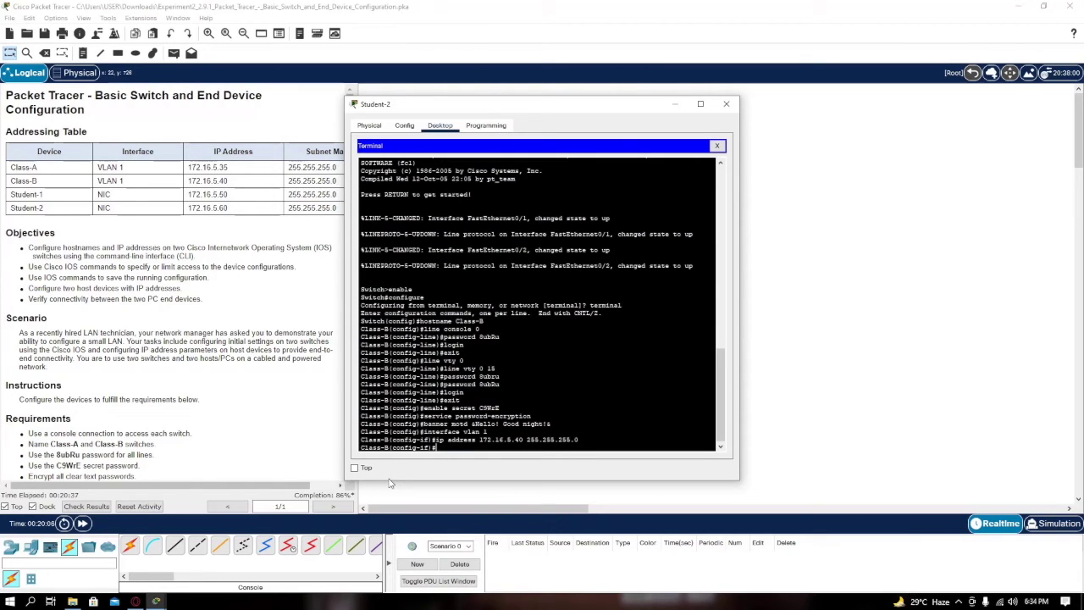
{"action": "type", "text": "no shutdown"}
{"action": "key", "text": "Return"}
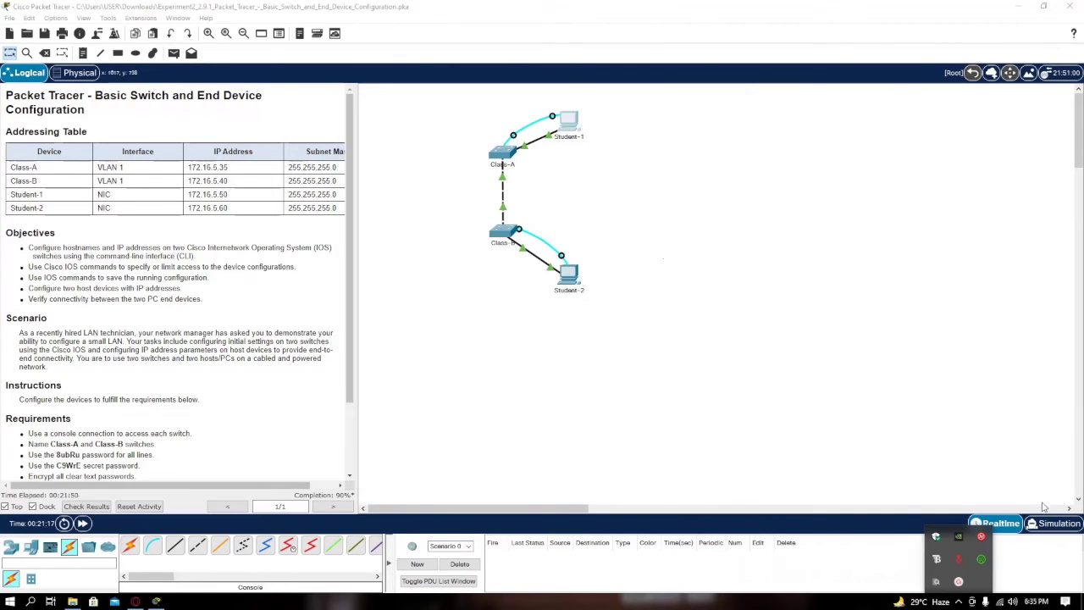
Open the Class-A console through Student-1's terminal
{"action": "scroll", "coordinate": [246, 374], "scroll_direction": "down", "scroll_amount": 2}
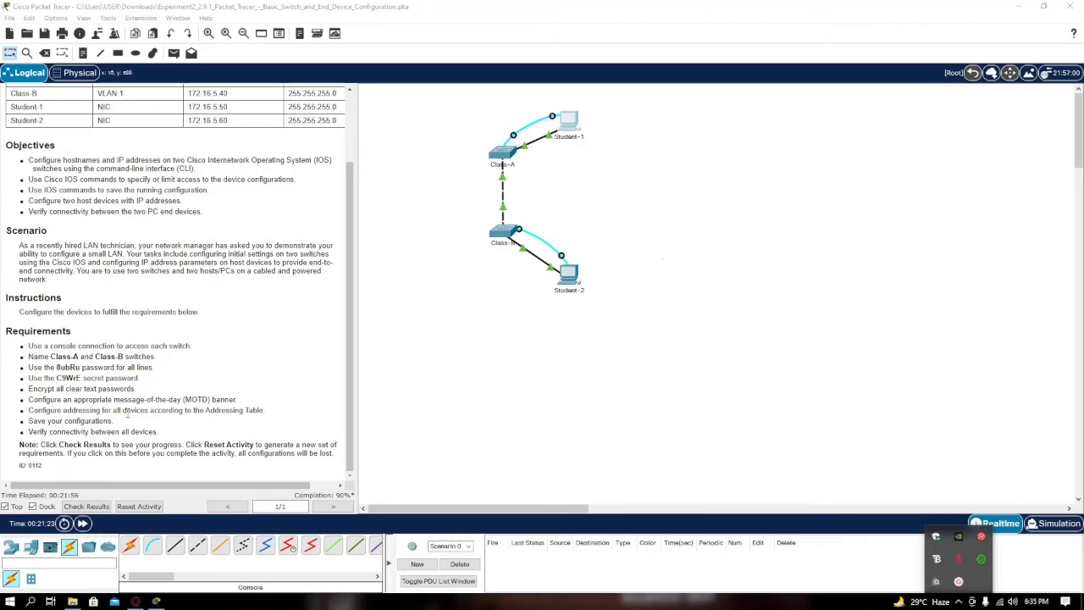
{"action": "scroll", "coordinate": [234, 391], "scroll_direction": "up", "scroll_amount": 3}
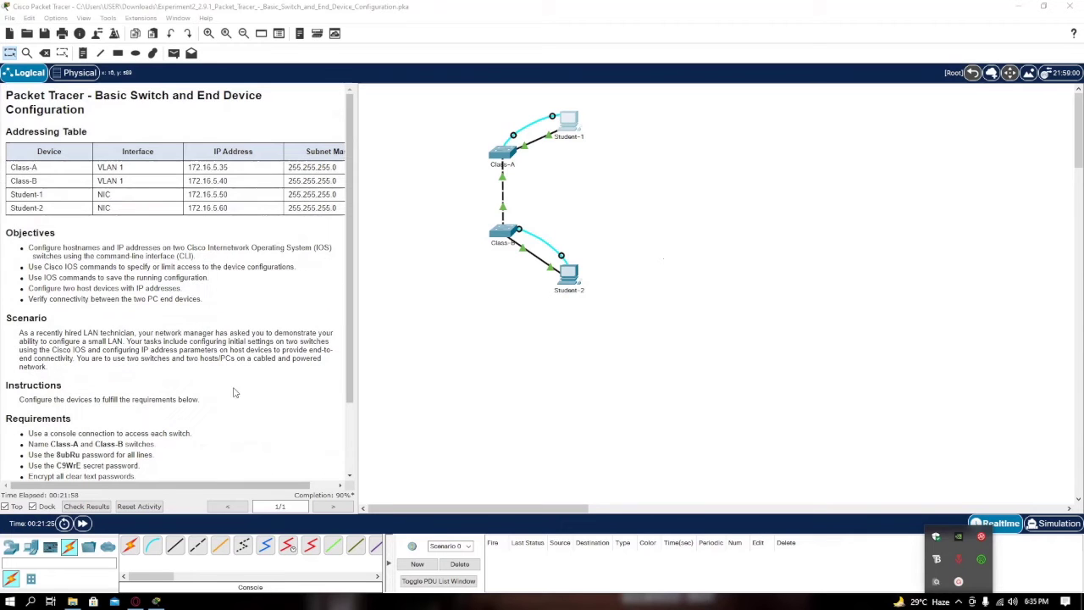
{"action": "scroll", "coordinate": [259, 354], "scroll_direction": "down", "scroll_amount": 3}
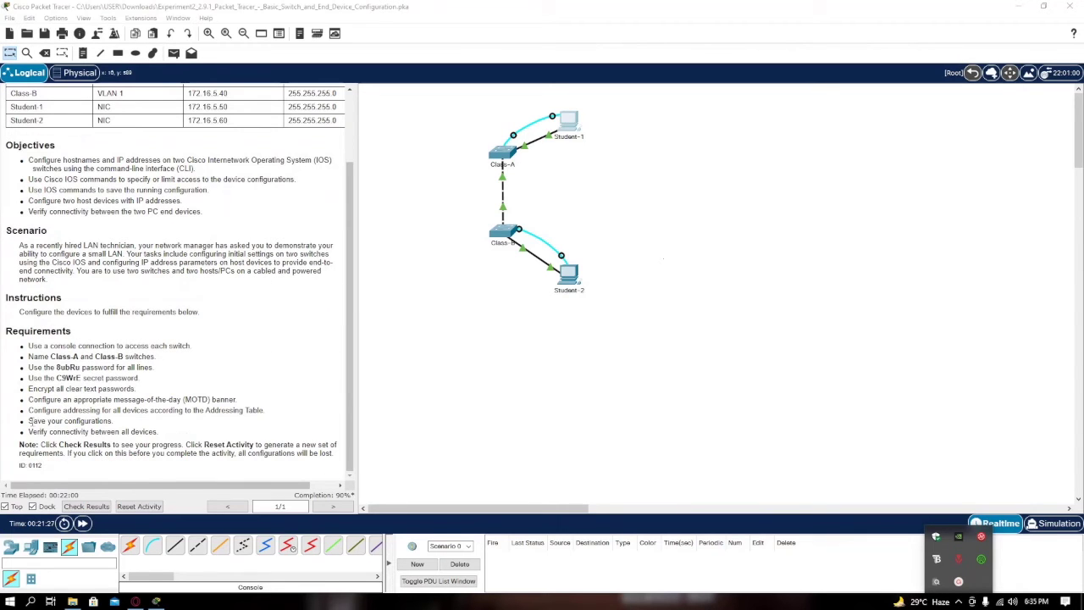
{"action": "left_click", "coordinate": [619, 141]}
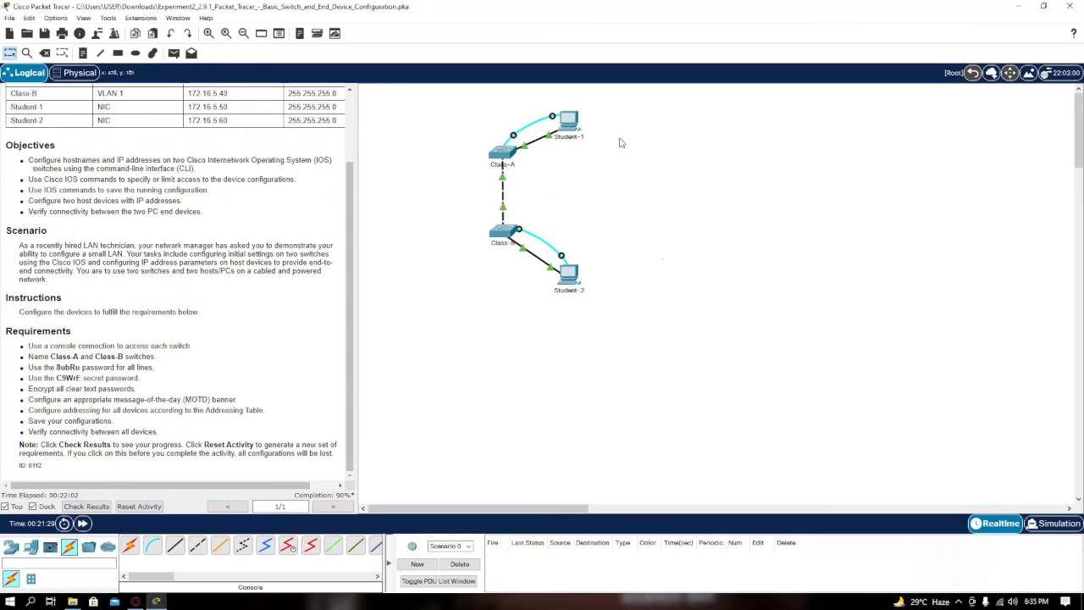
{"action": "left_click", "coordinate": [573, 124]}
{"action": "left_click", "coordinate": [550, 181]}
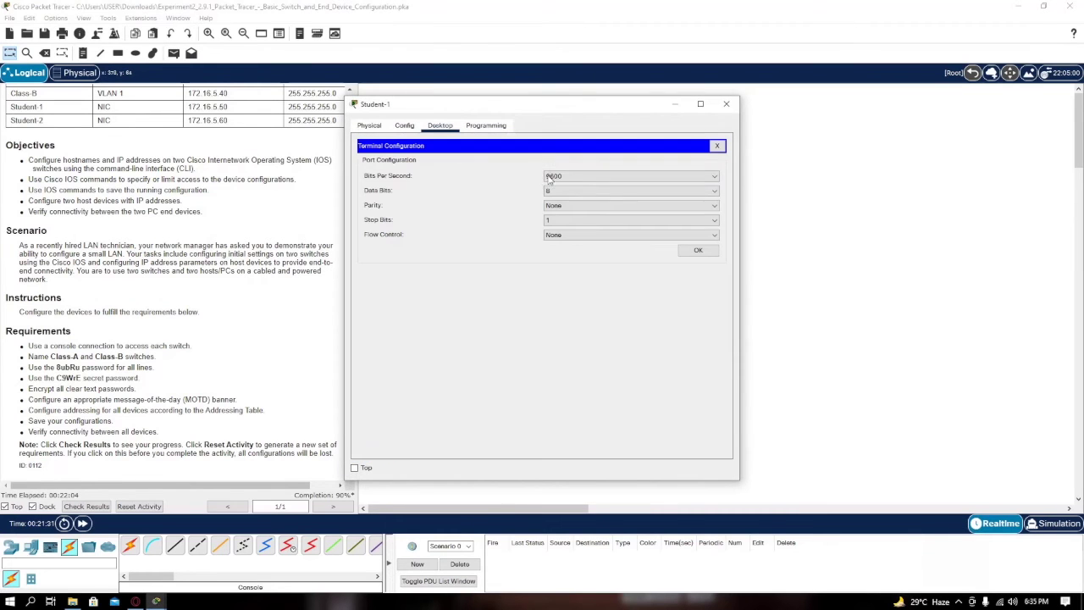
{"action": "left_click", "coordinate": [697, 250]}
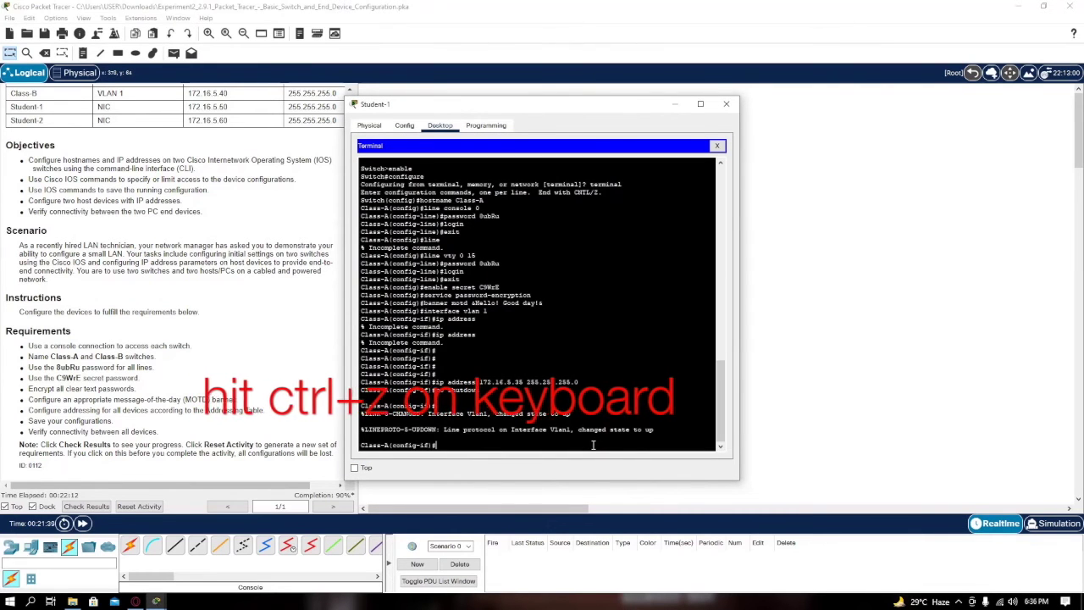
Exit to Class-A's privileged prompt and attempt a copy running-config command
{"action": "key", "text": "ctrl+z"}
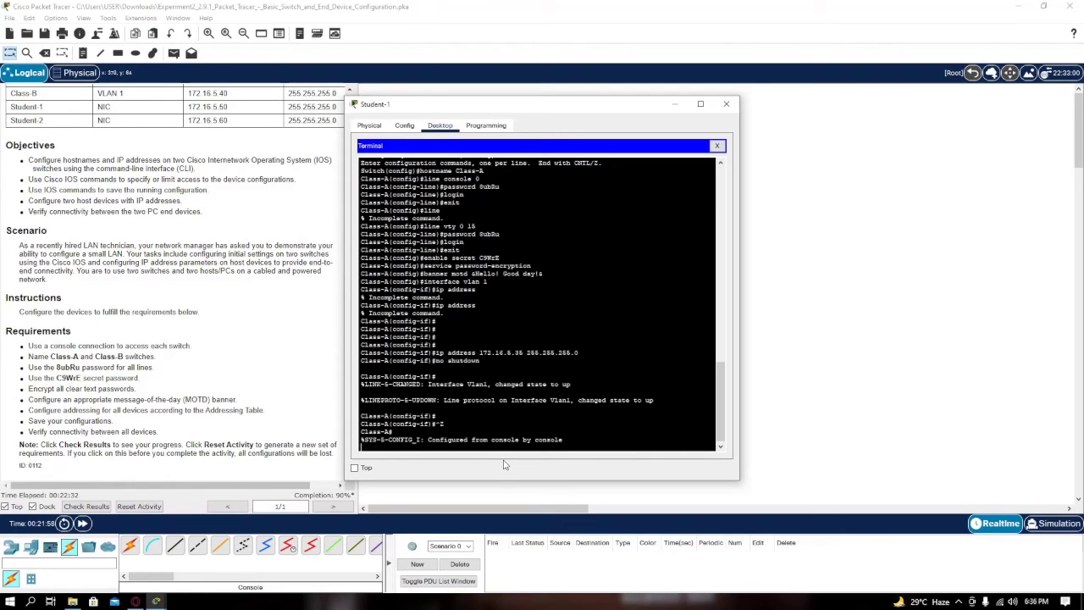
{"action": "type", "text": "copy a"}
{"action": "key", "text": "Return"}
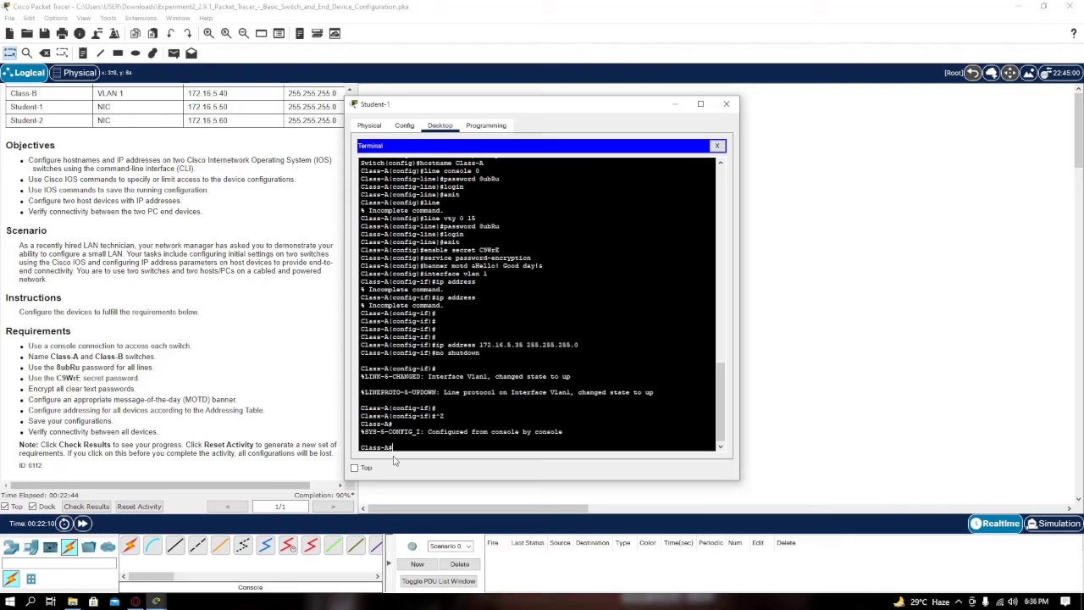
{"action": "type", "text": "copy run"}
{"action": "type", "text": "ning"}
{"action": "type", "text": "-config"}
{"action": "key", "text": "Return"}
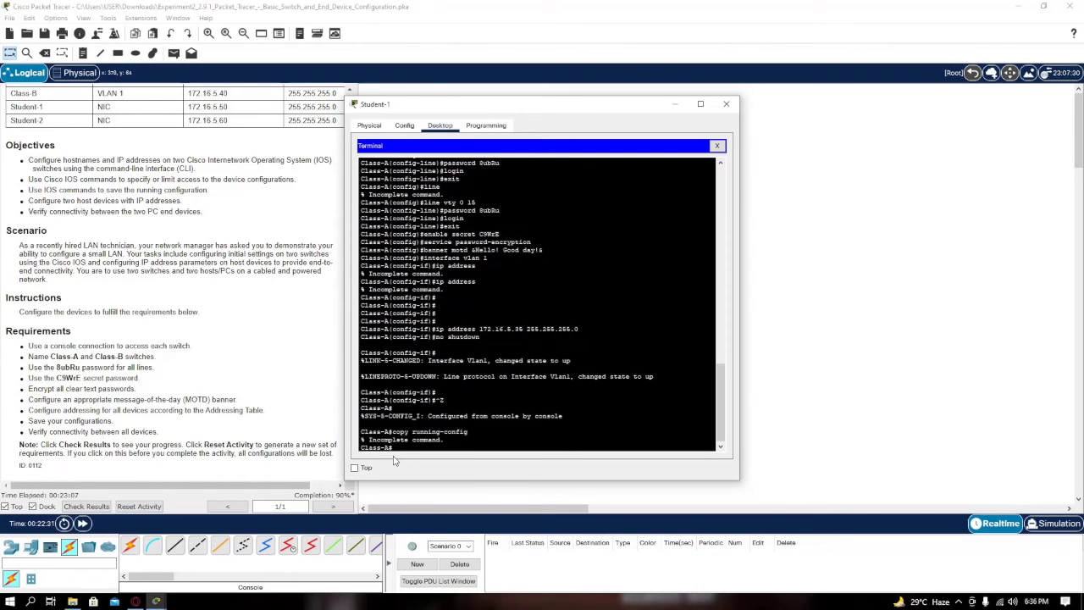
Run copy running-config startup-config on Class-A, accepting the default destination
{"action": "type", "text": "copy running-config startup-config"}
{"action": "key", "text": "Return"}
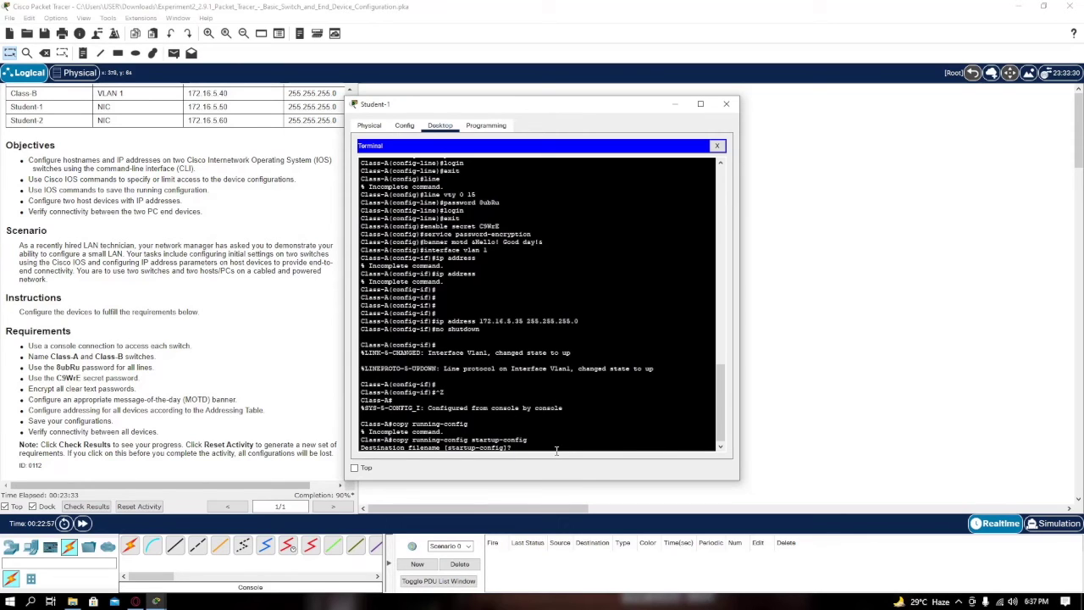
{"action": "key", "text": "Return"}
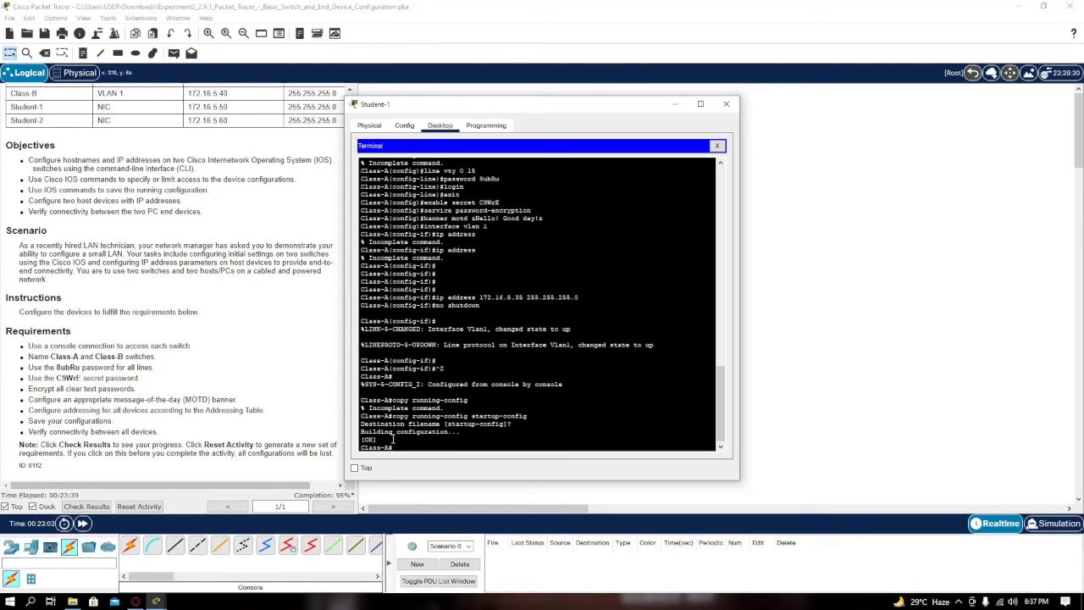
{"action": "left_click", "coordinate": [725, 103]}
Open the Class-B console through Student-2's terminal
{"action": "left_click", "coordinate": [569, 273]}
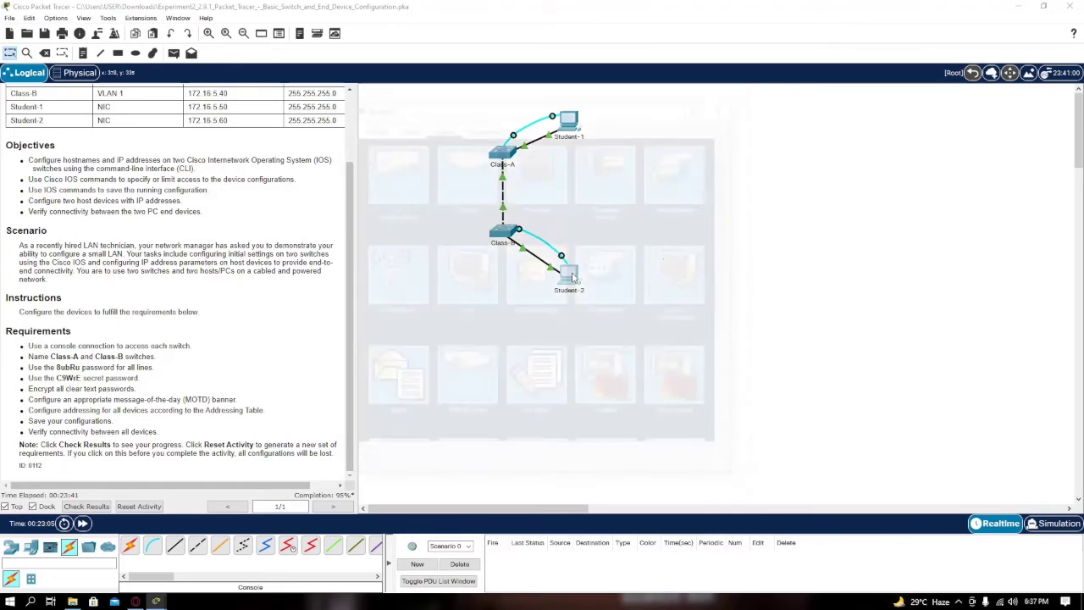
{"action": "left_click_drag", "start_coordinate": [553, 104], "coordinate": [569, 95]}
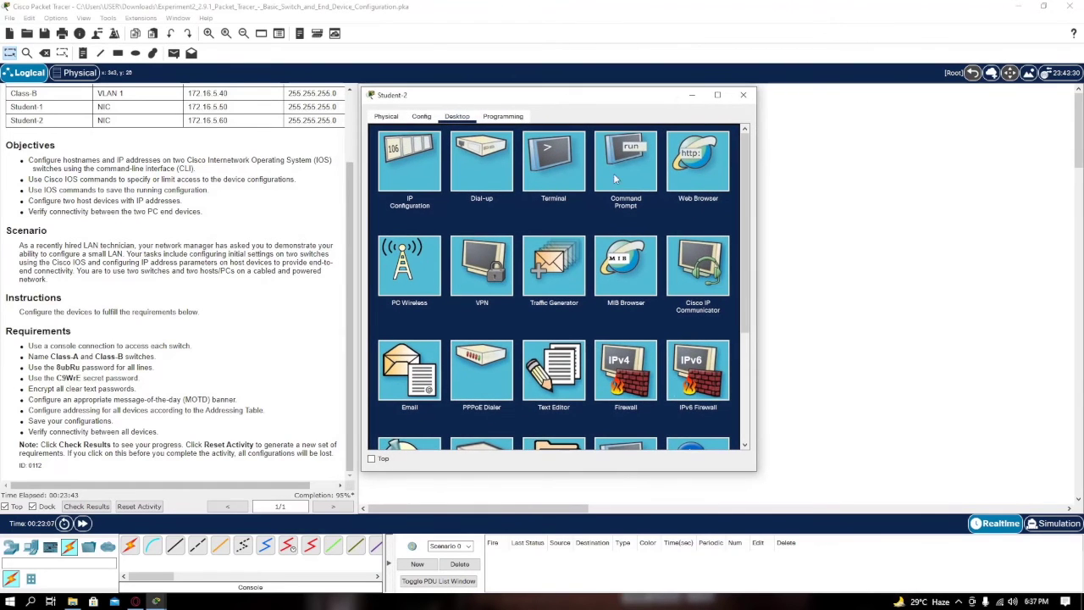
{"action": "left_click", "coordinate": [562, 160]}
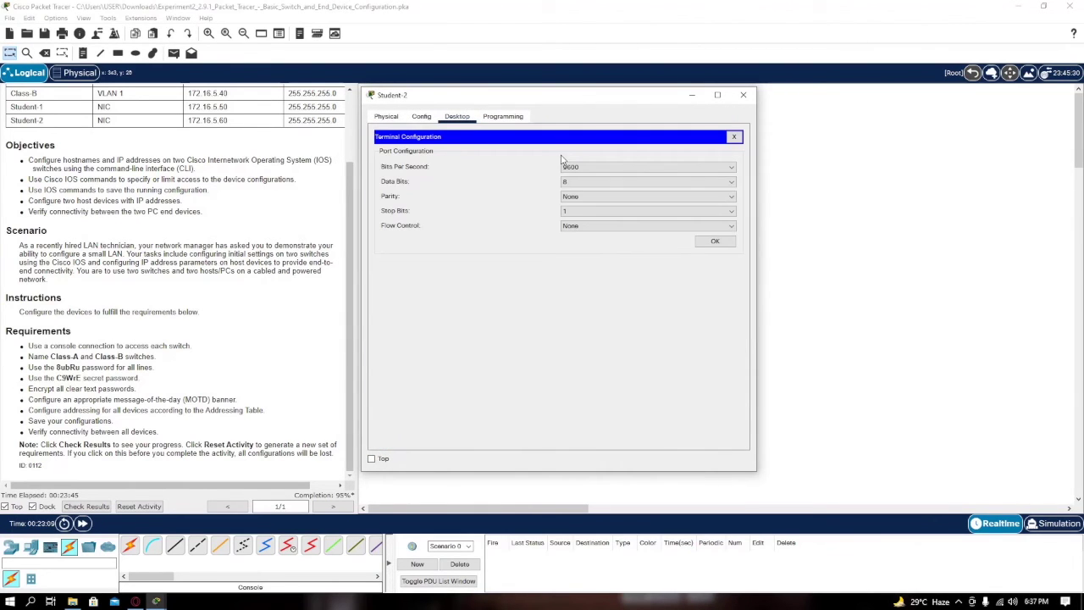
{"action": "left_click", "coordinate": [714, 242]}
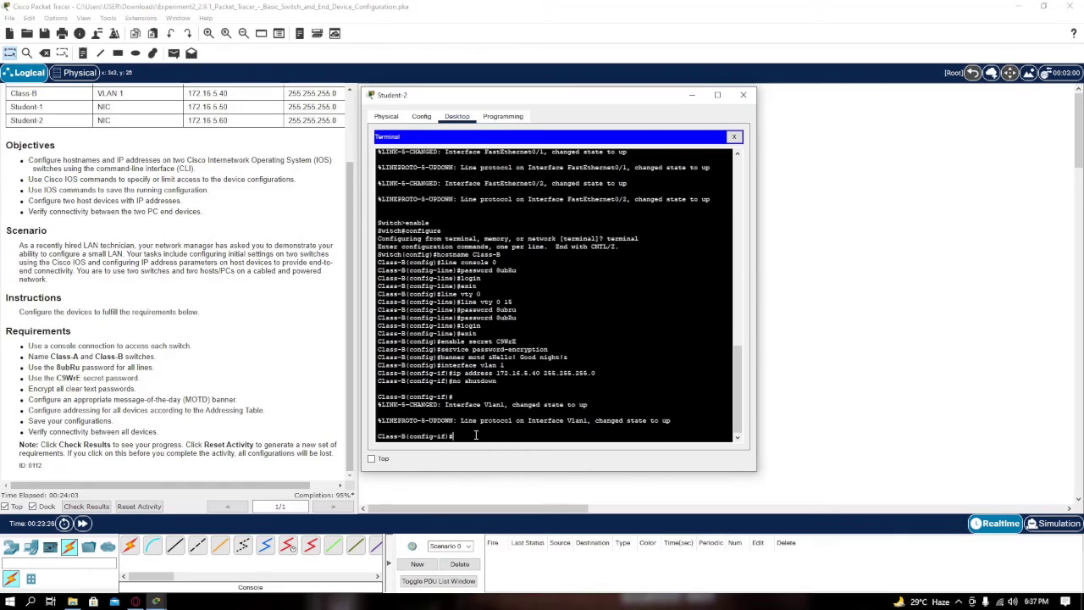
Run copy running-config startup-config on Class-B, accepting the default file name
{"action": "key", "text": "ctrl+z"}
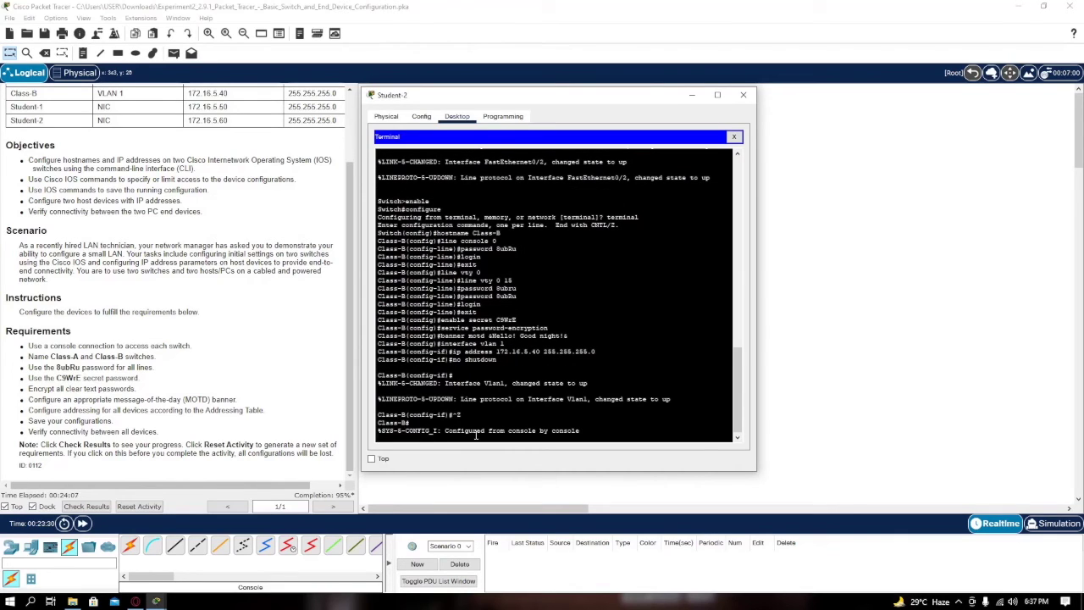
{"action": "type", "text": "co"}
{"action": "key", "text": "Return"}
{"action": "type", "text": "copy running-con"}
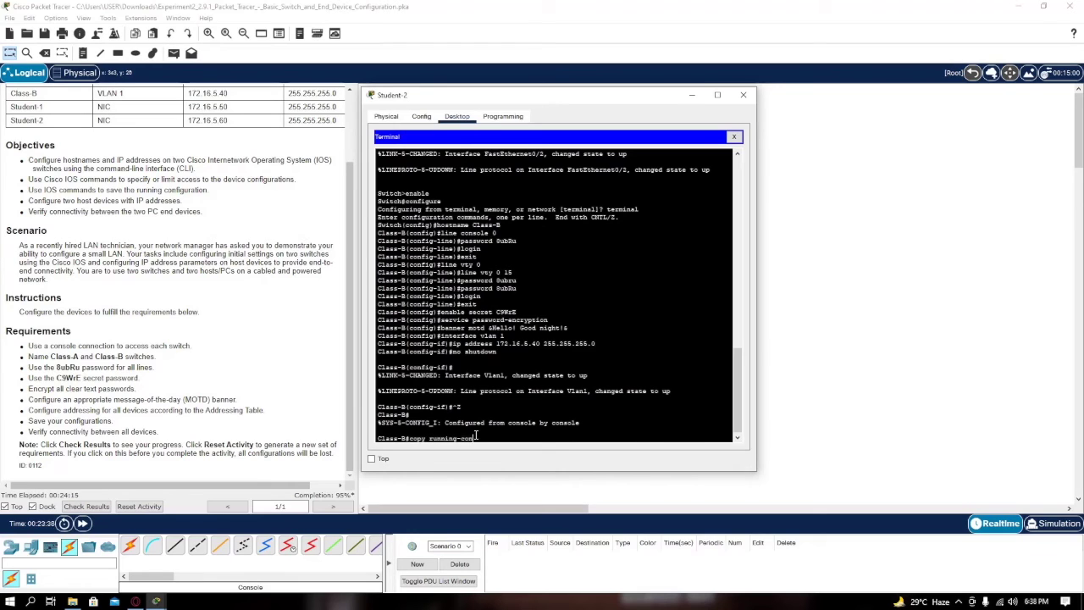
{"action": "type", "text": "fig startup-config"}
{"action": "key", "text": "Return"}
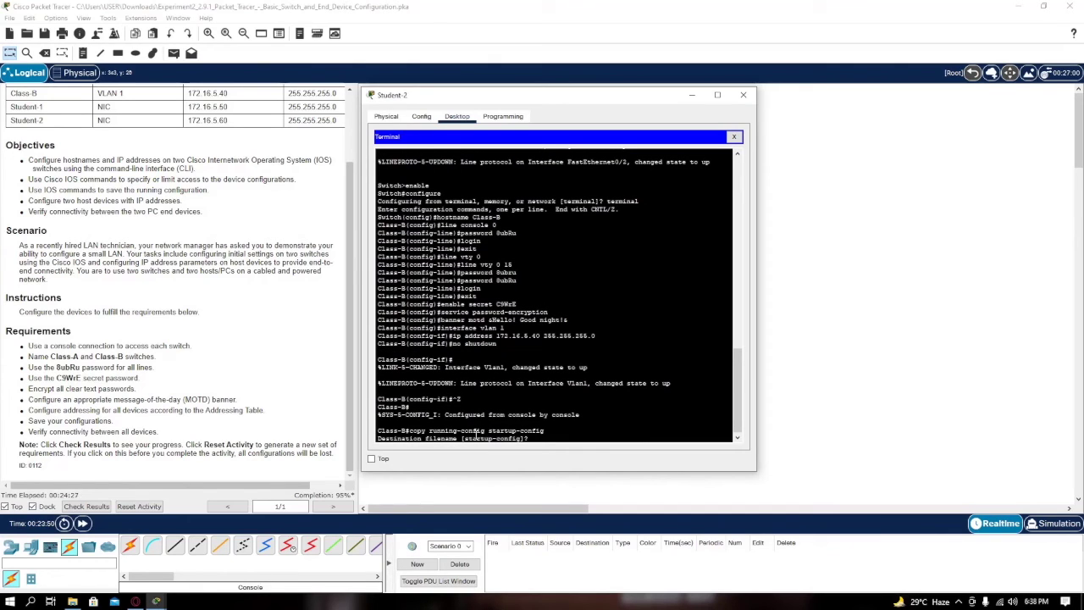
{"action": "key", "text": "Return"}
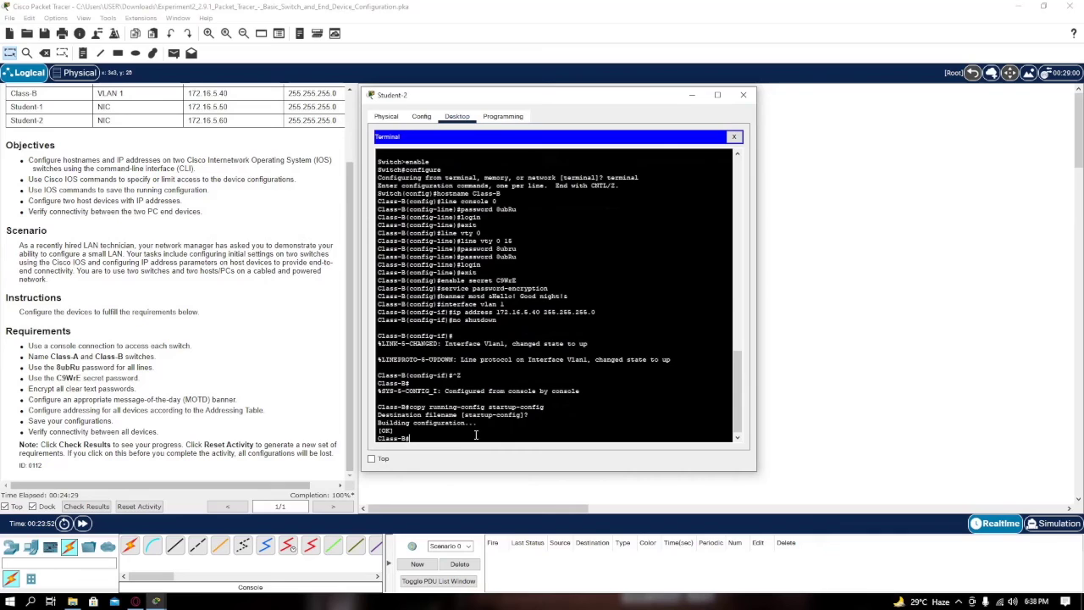
{"action": "left_click_drag", "start_coordinate": [416, 440], "coordinate": [376, 431]}
{"action": "left_click", "coordinate": [743, 94]}
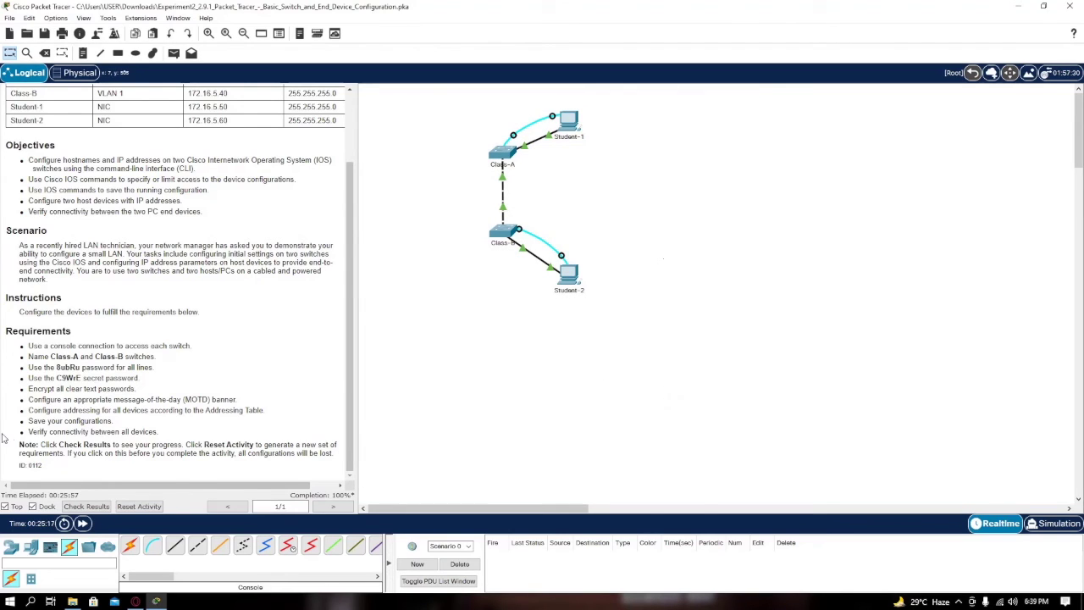
{"action": "left_click_drag", "start_coordinate": [31, 432], "coordinate": [98, 432]}
{"action": "left_click", "coordinate": [122, 432]}
{"action": "left_click_drag", "start_coordinate": [351, 193], "coordinate": [347, 128]}
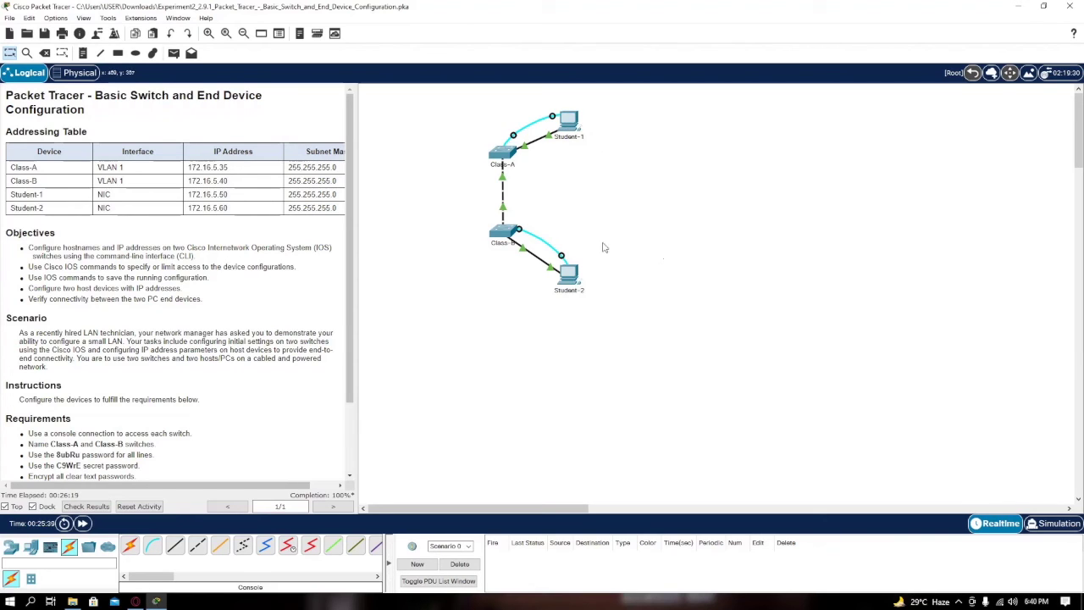
From Student-1's command prompt, ping Student-2 at 172.16.5.60
{"action": "left_click", "coordinate": [572, 124]}
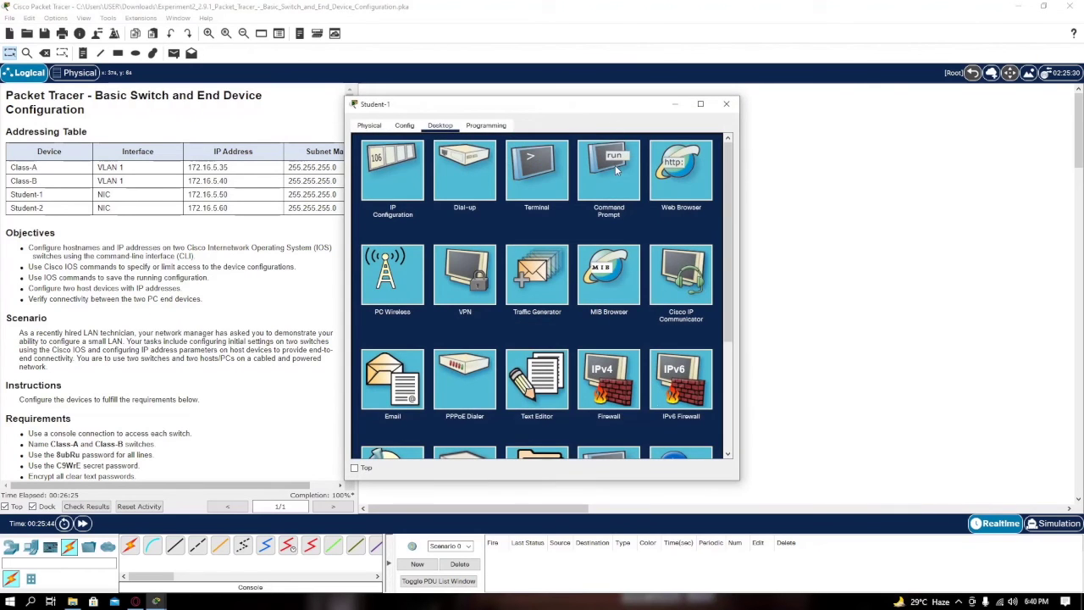
{"action": "left_click", "coordinate": [615, 167]}
{"action": "type", "text": "ping"}
{"action": "left_click_drag", "start_coordinate": [542, 112], "coordinate": [821, 95]}
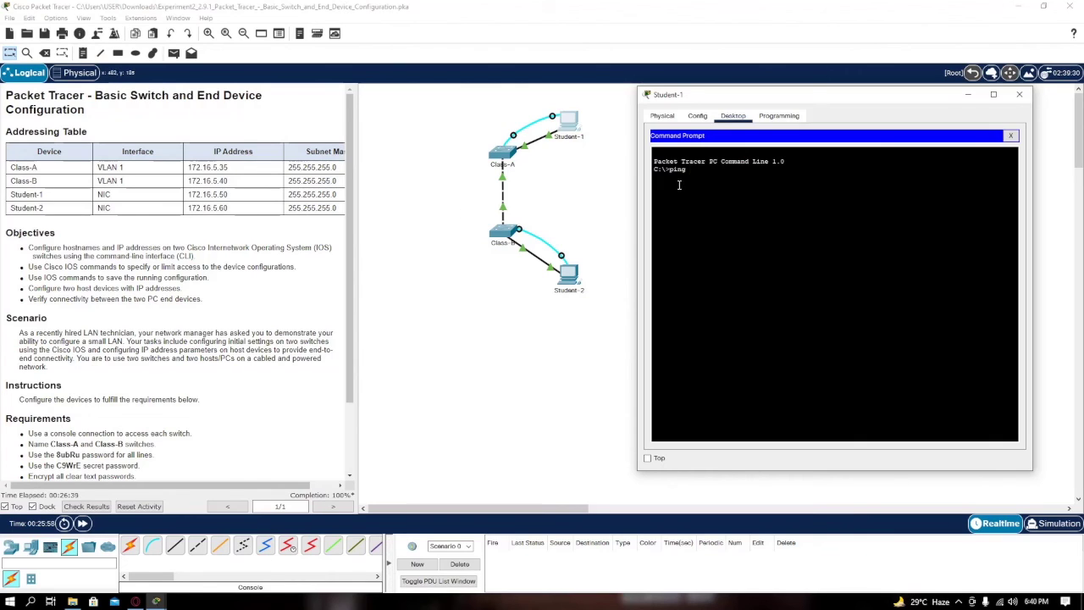
{"action": "type", "text": "172.16.5.60"}
{"action": "key", "text": "Return"}
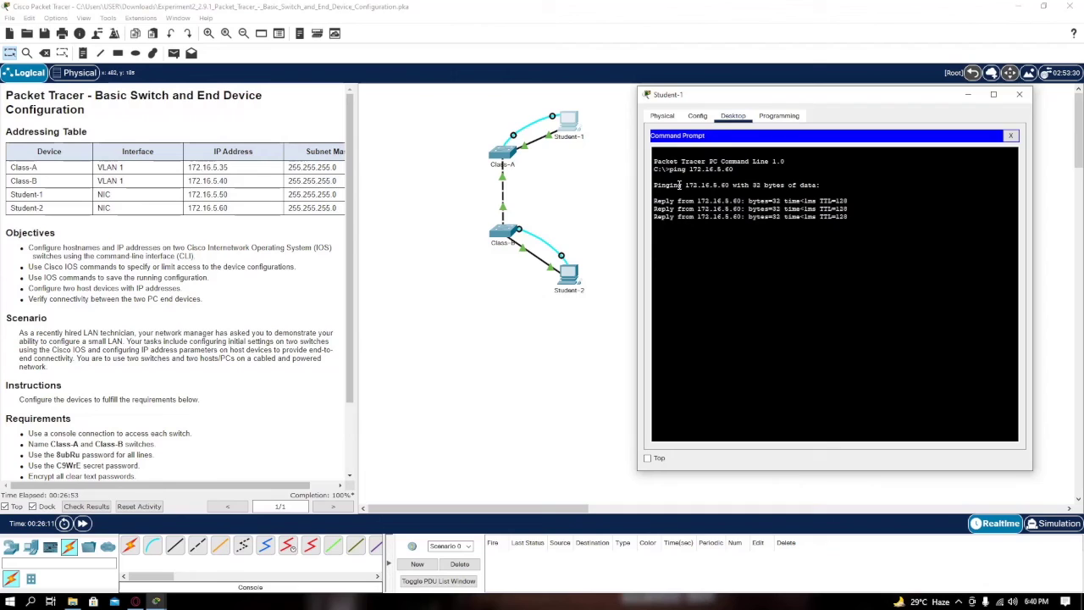
Review the four replies and 0% loss statistics, then close Student-1's window
{"action": "left_click_drag", "start_coordinate": [720, 185], "coordinate": [685, 188]}
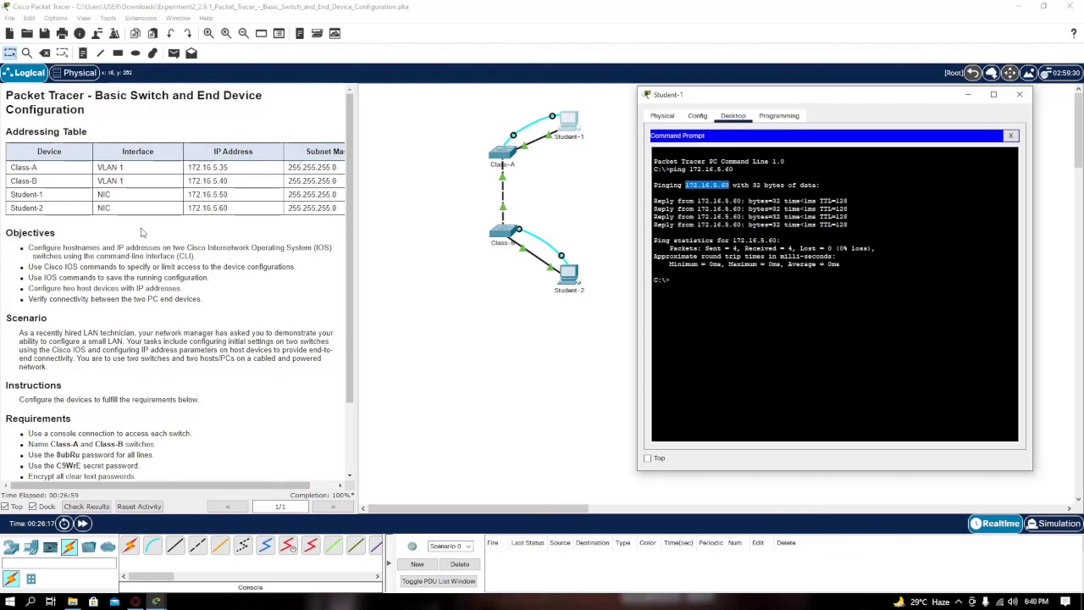
{"action": "left_click", "coordinate": [756, 185]}
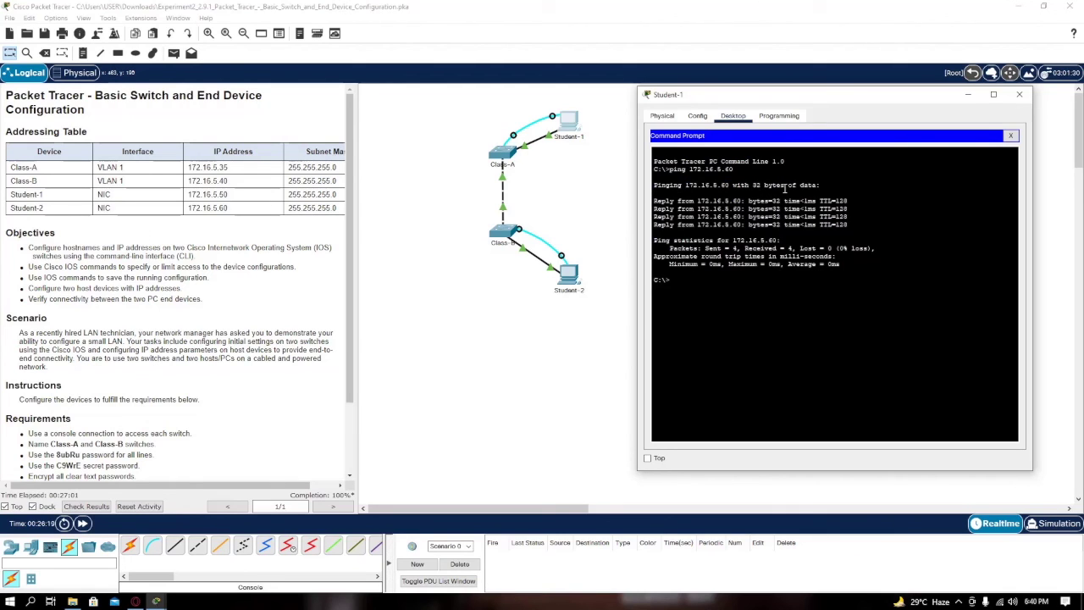
{"action": "left_click_drag", "start_coordinate": [659, 201], "coordinate": [831, 257]}
{"action": "left_click", "coordinate": [830, 257]}
{"action": "left_click", "coordinate": [1019, 94]}
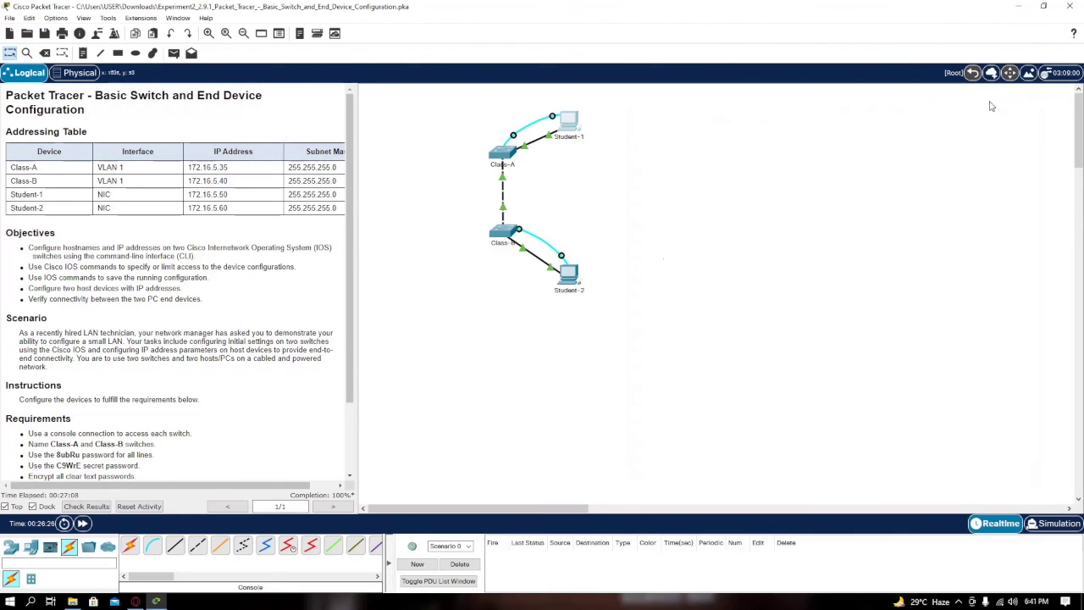
Ping Student-1 at 172.16.5.50 from Student-2's command prompt and review the replies
{"action": "left_click", "coordinate": [570, 280]}
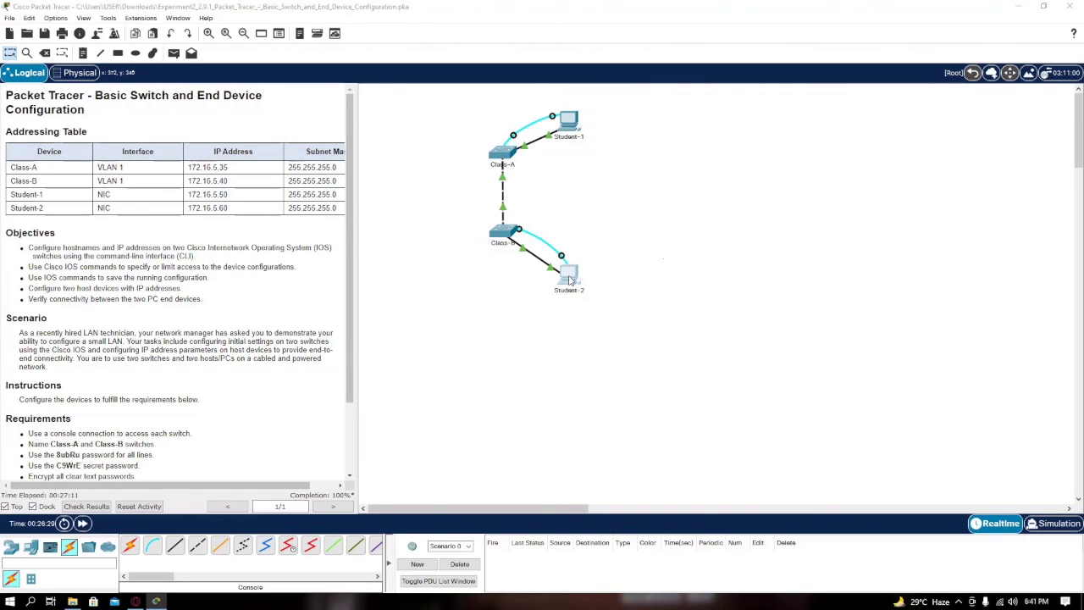
{"action": "left_click", "coordinate": [613, 180]}
{"action": "left_click_drag", "start_coordinate": [592, 113], "coordinate": [653, 107]}
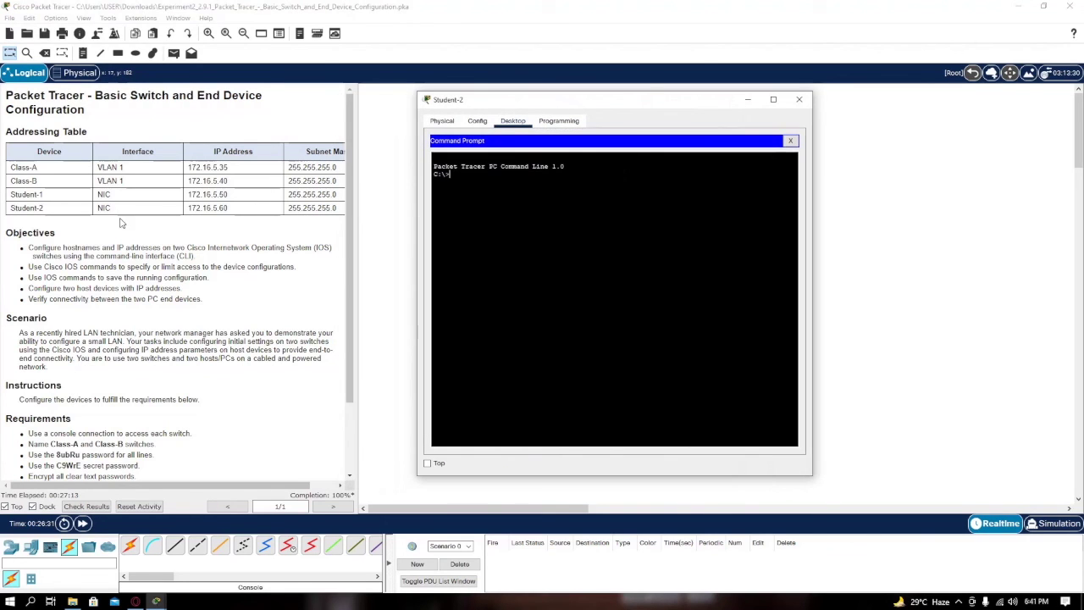
{"action": "type", "text": "ping 172.16.5.50"}
{"action": "key", "text": "Return"}
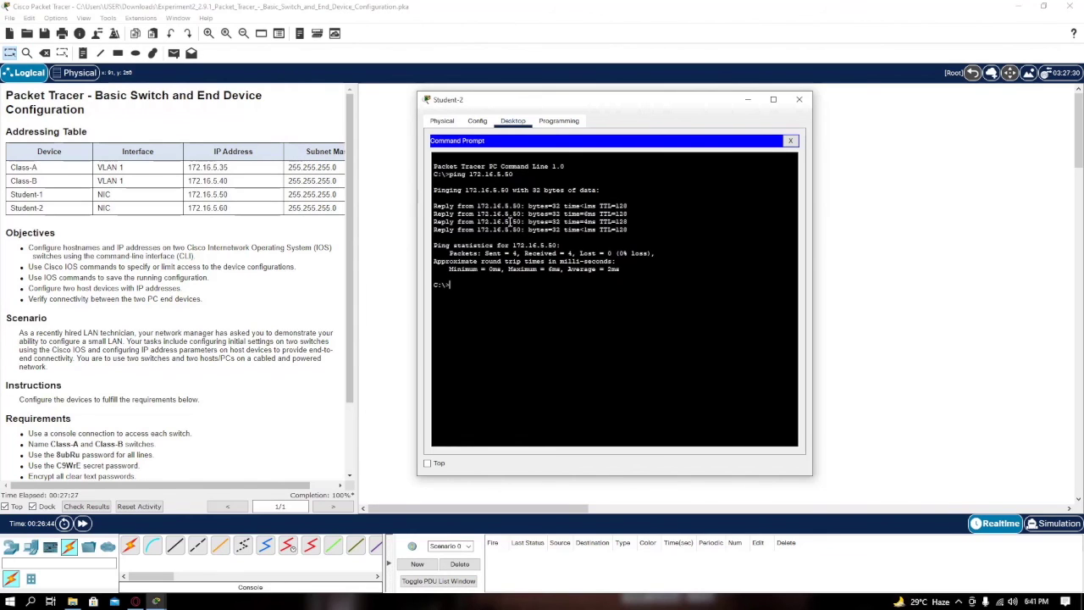
{"action": "left_click_drag", "start_coordinate": [446, 166], "coordinate": [631, 286]}
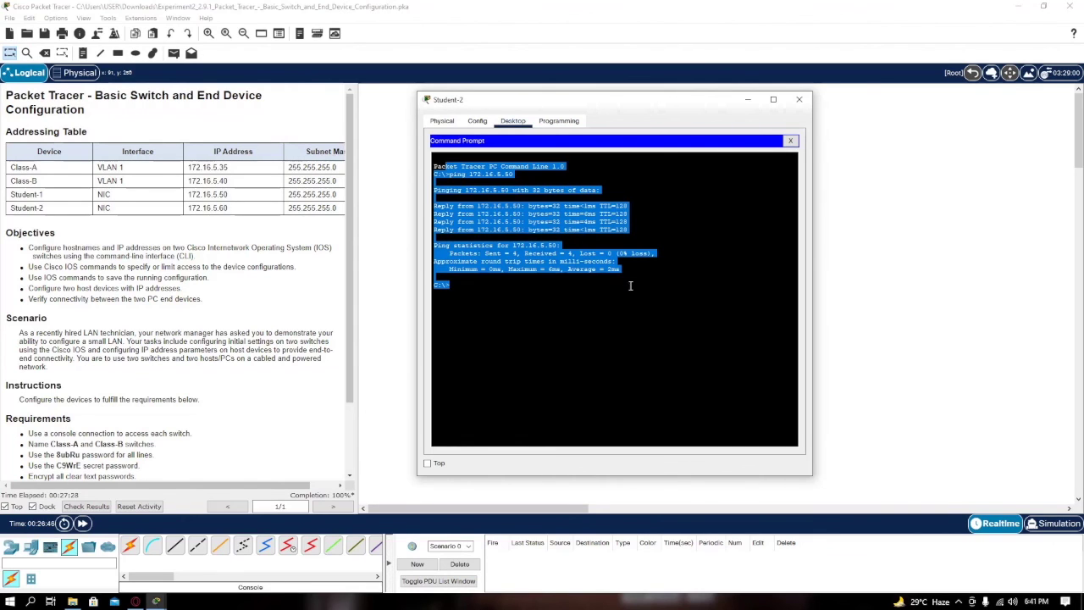
{"action": "left_click", "coordinate": [701, 326]}
{"action": "left_click", "coordinate": [799, 102]}
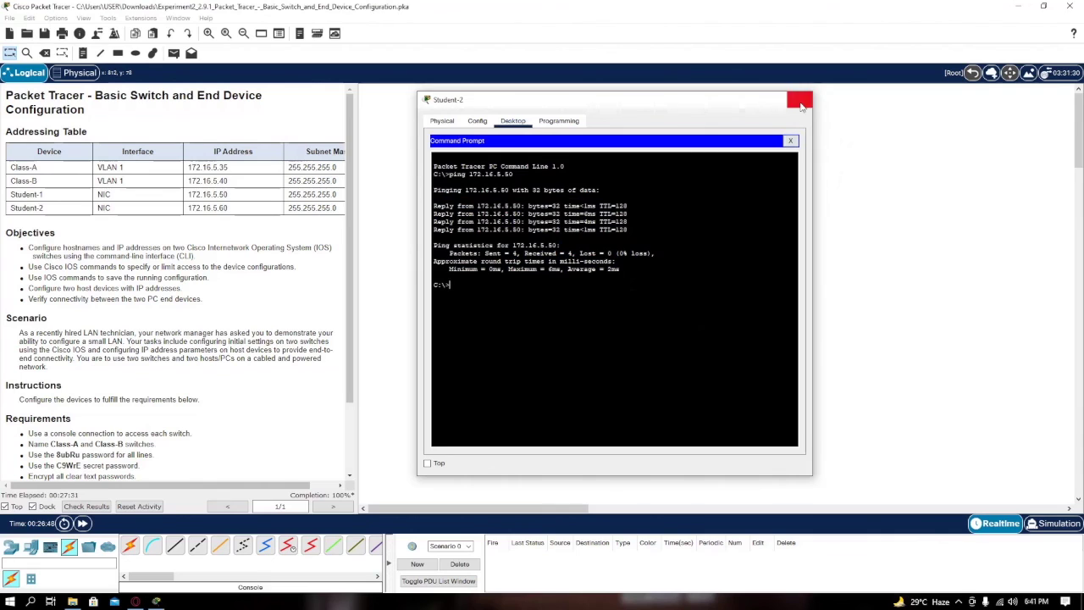
Recheck Student-1's earlier ping output, then close its window
{"action": "left_click", "coordinate": [569, 124]}
{"action": "left_click", "coordinate": [623, 176]}
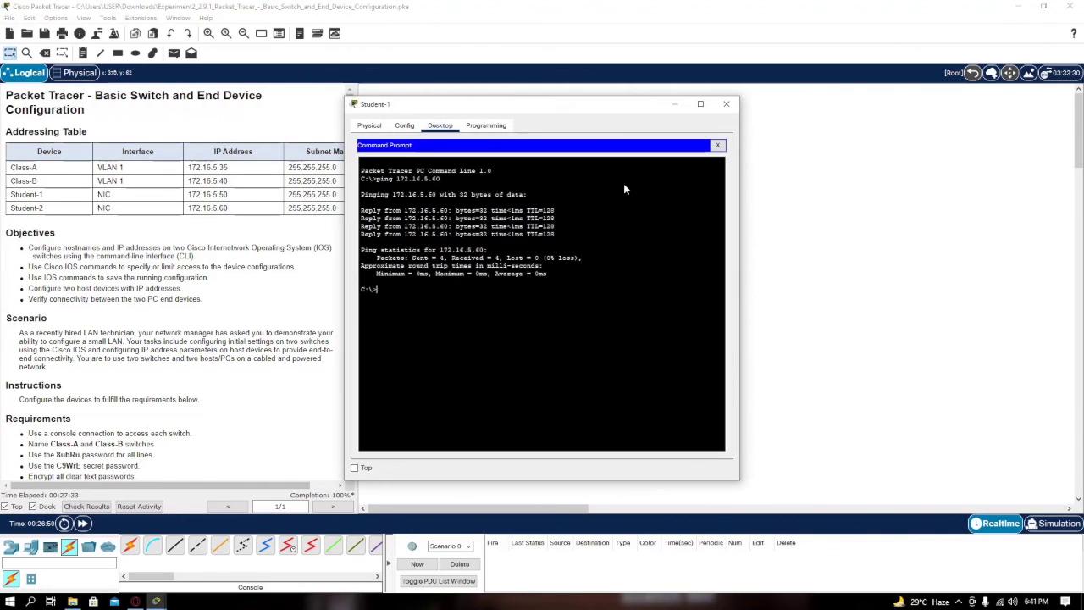
{"action": "left_click", "coordinate": [726, 104]}
{"action": "scroll", "coordinate": [285, 390], "scroll_direction": "down", "scroll_amount": 3}
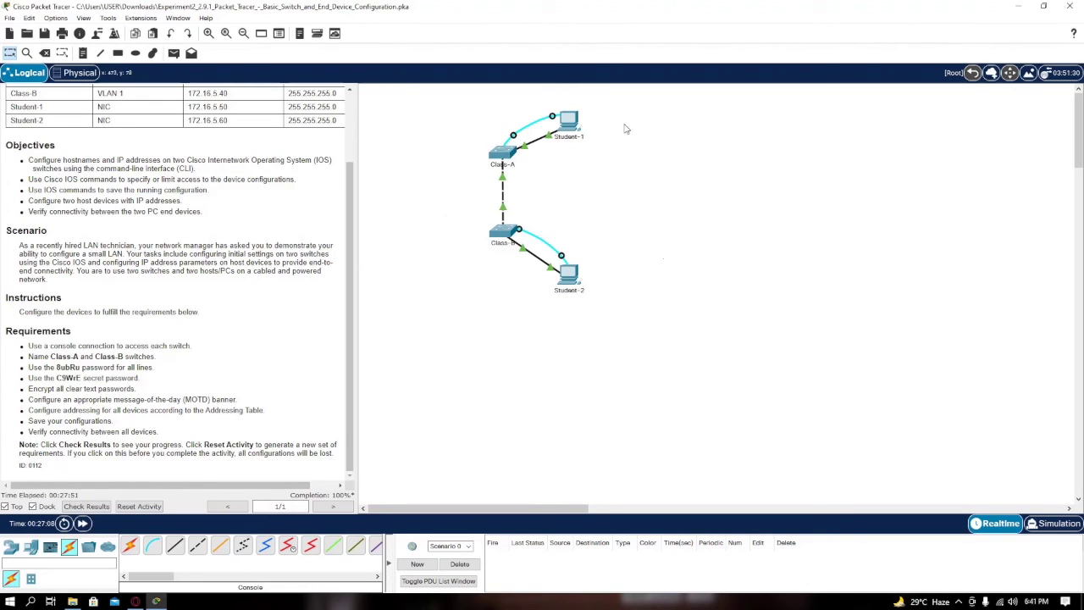
{"action": "left_click", "coordinate": [86, 505]}
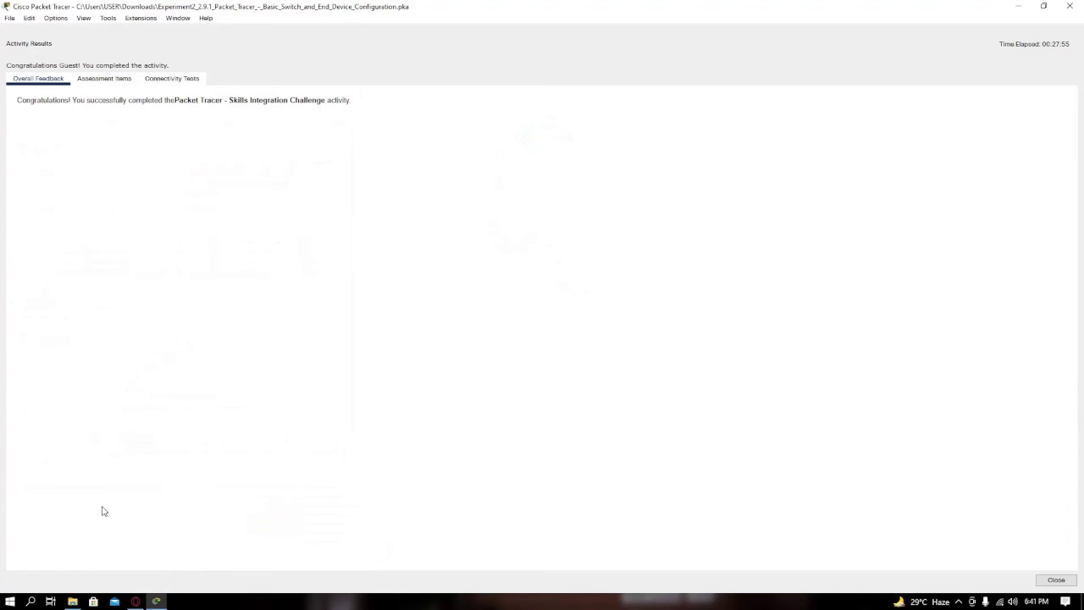
{"action": "left_click", "coordinate": [113, 79]}
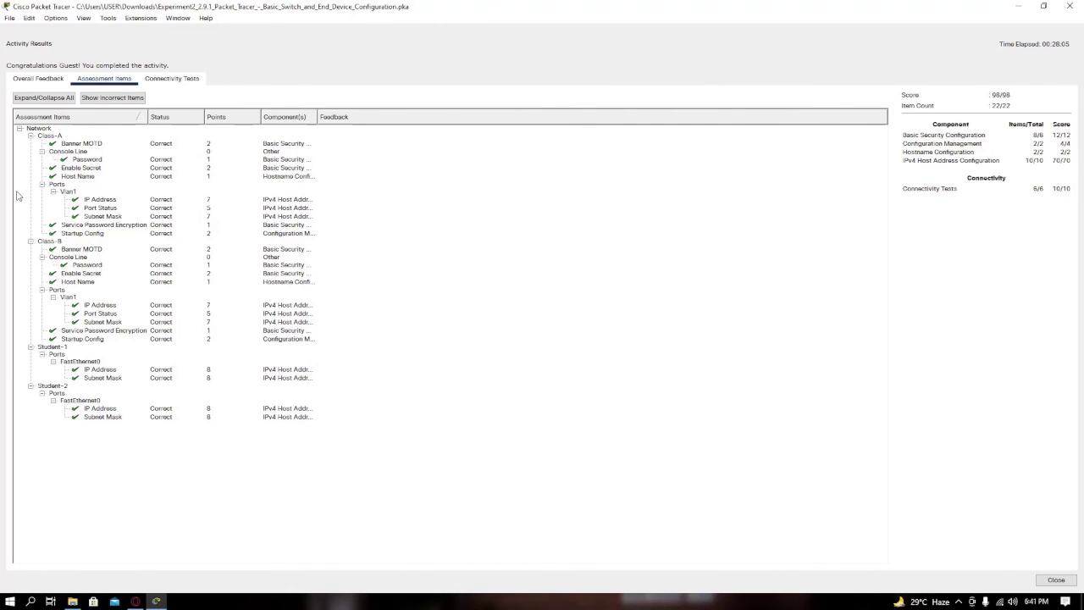
{"action": "left_click", "coordinate": [38, 78]}
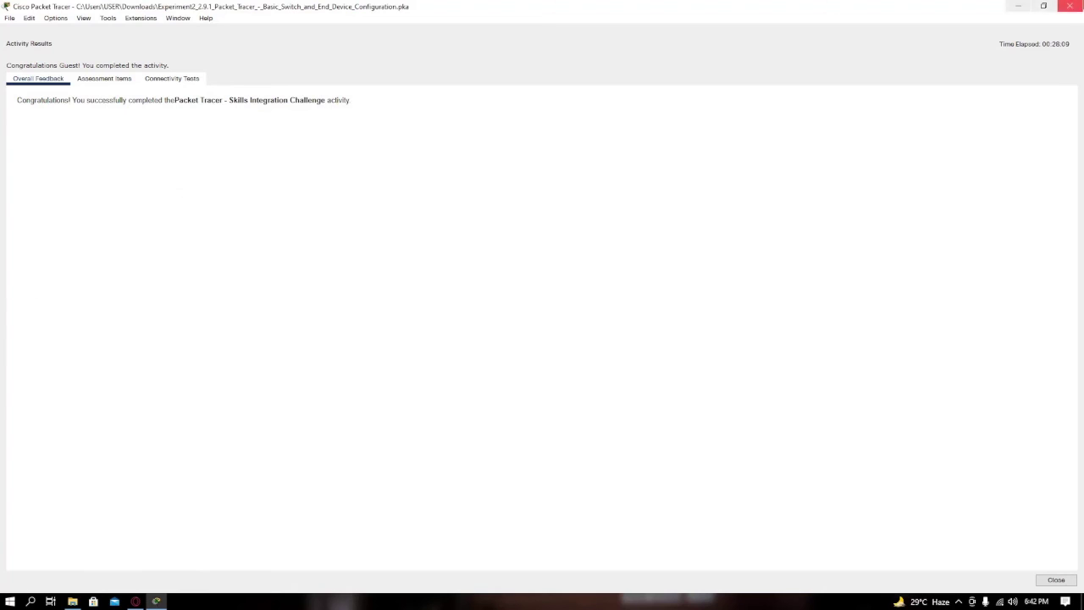
{"action": "left_click", "coordinate": [1070, 6]}
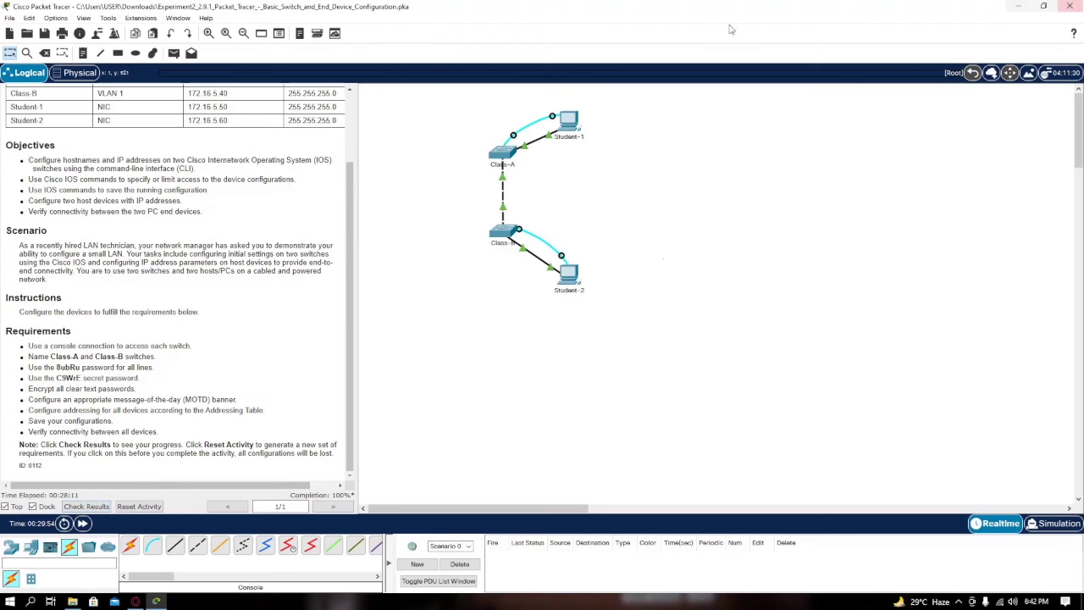
Replace the Guest user profile with the student's full name and e-mail, then recheck the activity results
{"action": "left_click", "coordinate": [109, 38]}
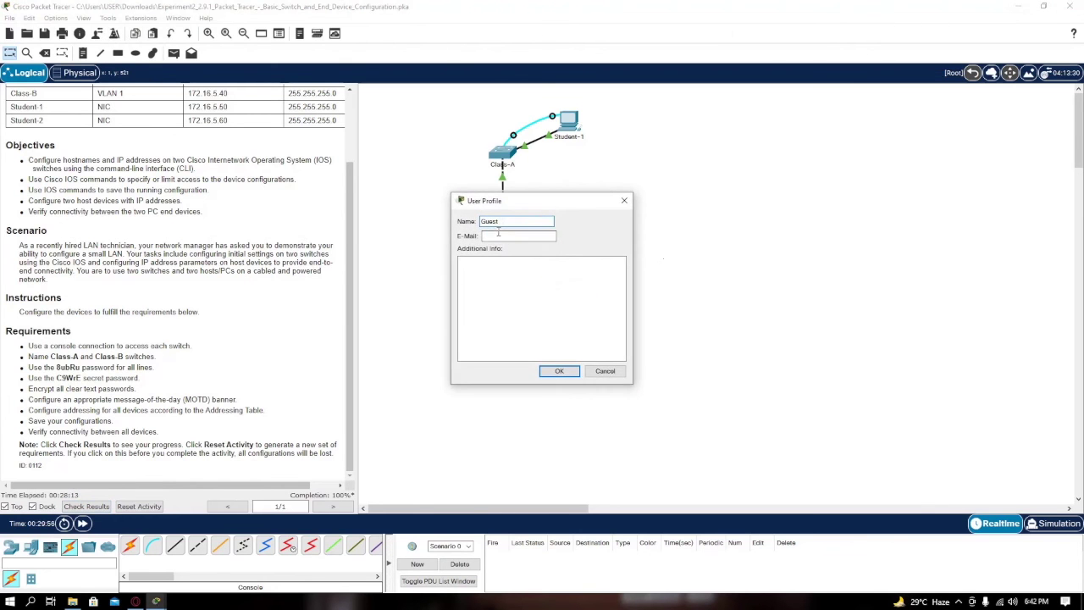
{"action": "type", "text": "ahoo.com"}
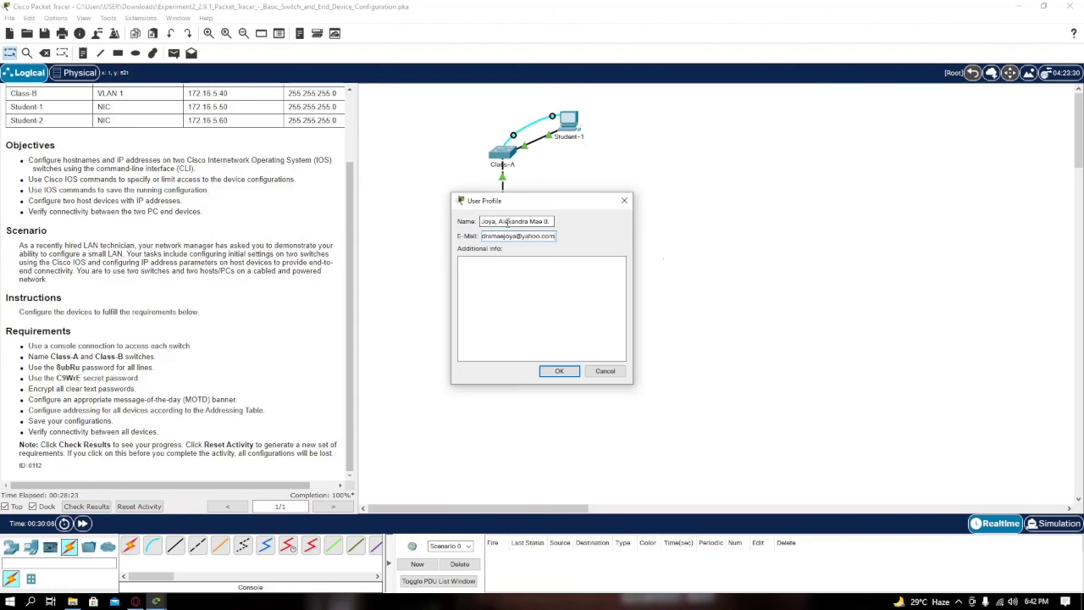
{"action": "left_click", "coordinate": [561, 371]}
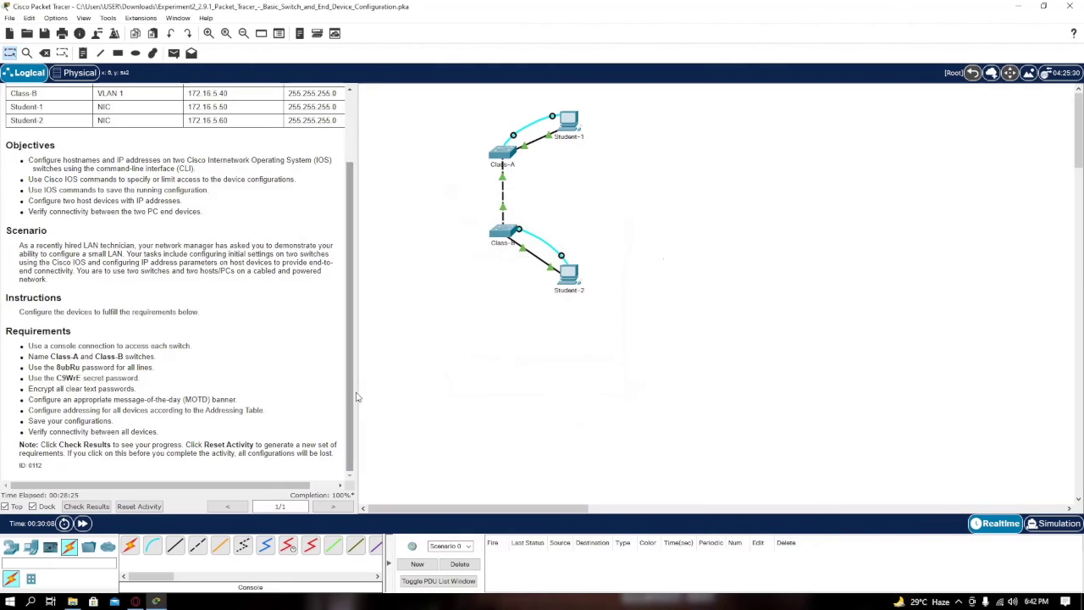
{"action": "left_click", "coordinate": [95, 507]}
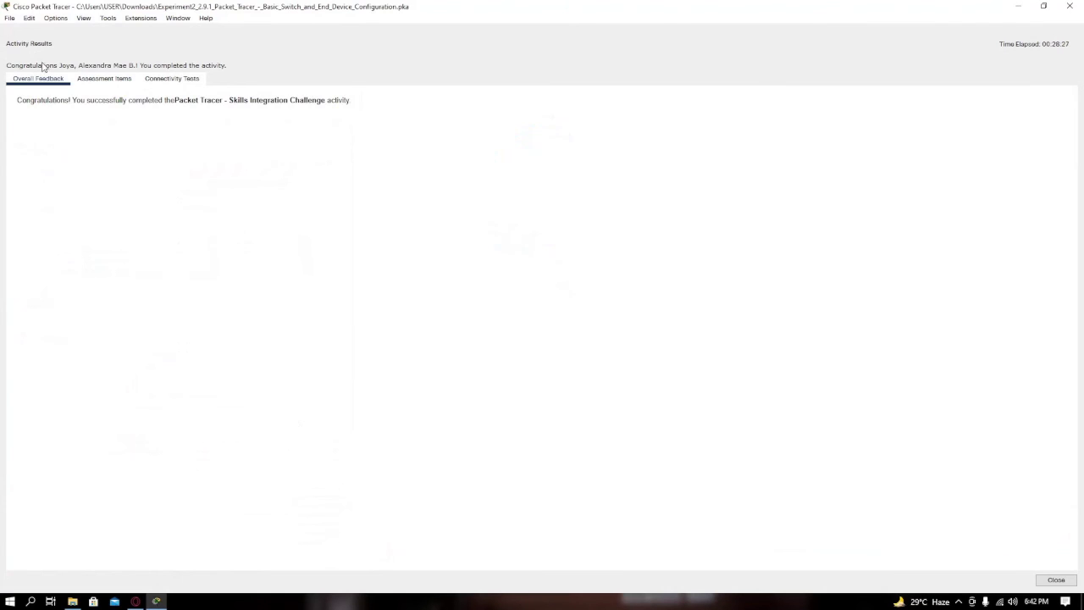
{"action": "left_click", "coordinate": [104, 78]}
{"action": "left_click", "coordinate": [172, 78]}
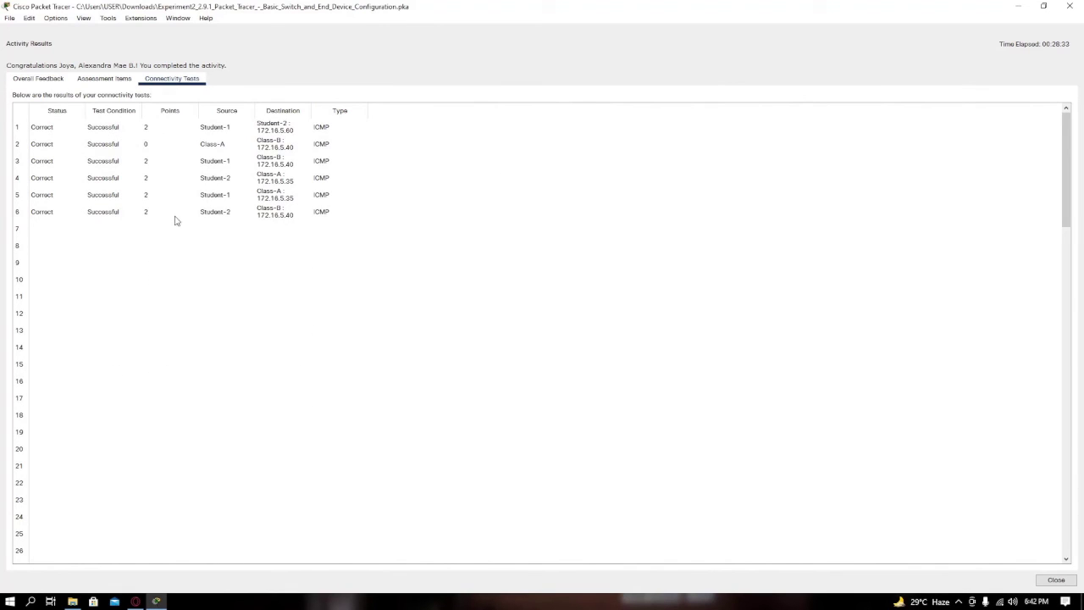
{"action": "left_click", "coordinate": [104, 78]}
{"action": "left_click", "coordinate": [38, 78]}
{"action": "left_click", "coordinate": [1070, 6]}
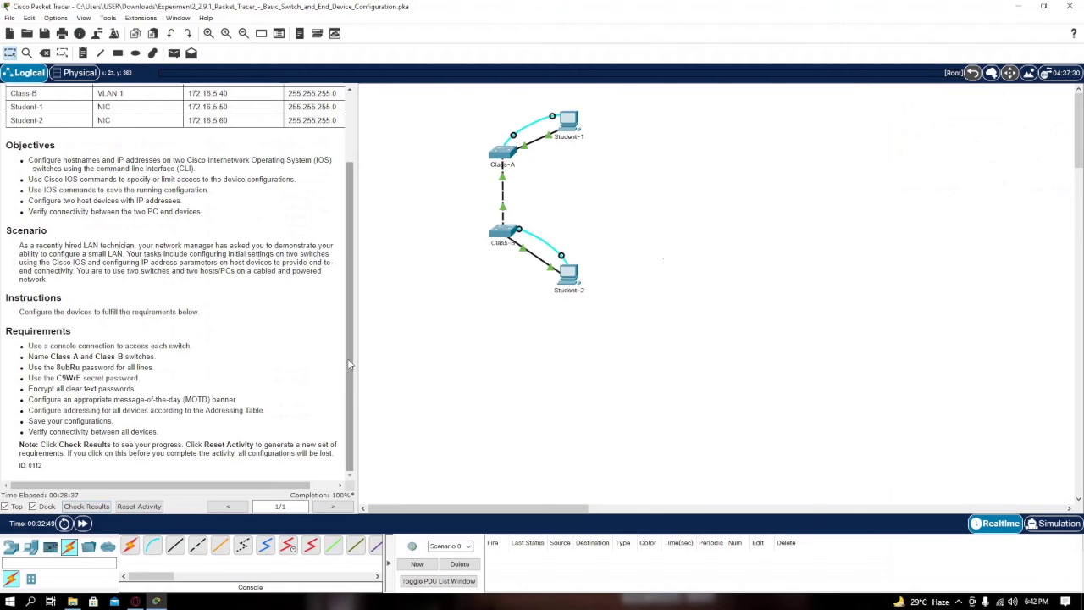
{"action": "scroll", "coordinate": [143, 311], "scroll_direction": "up", "scroll_amount": 3}
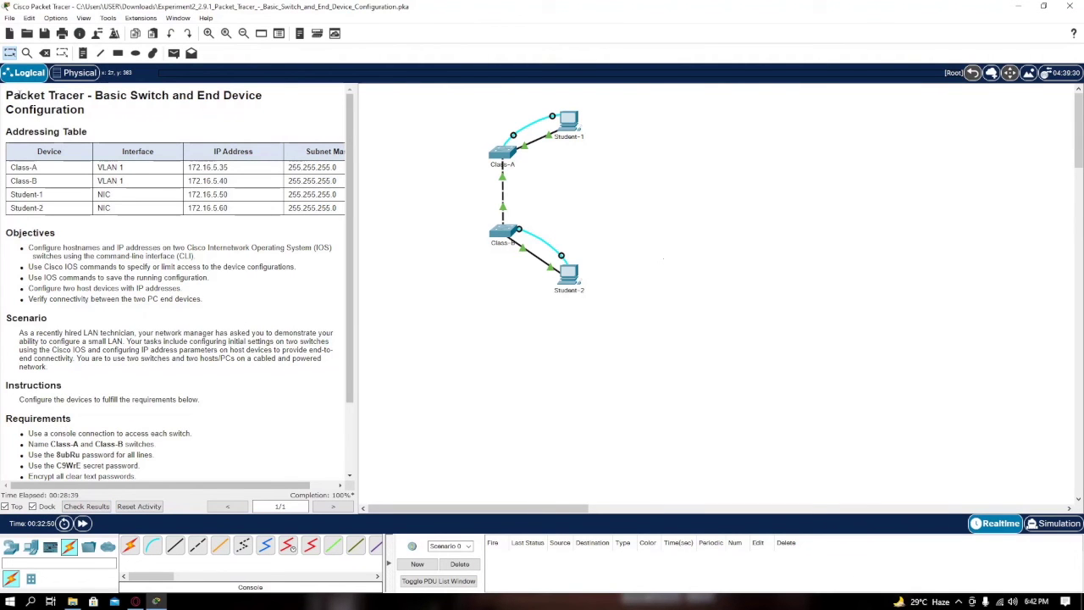